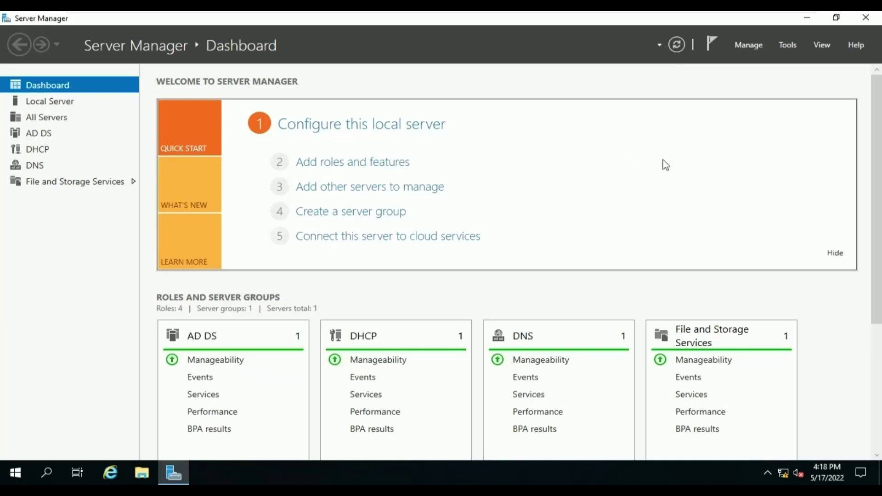
Launch Group Policy Management from the Tools menu and maximize the console
click(795, 45)
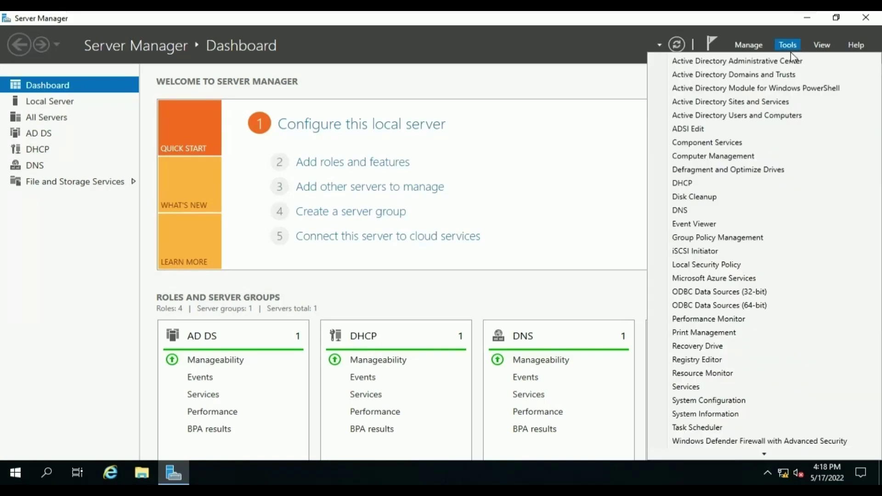
click(788, 244)
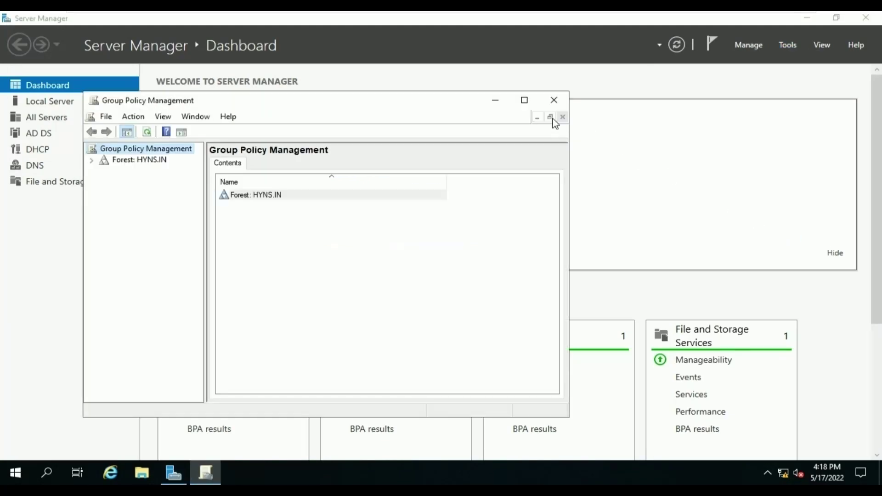
click(525, 100)
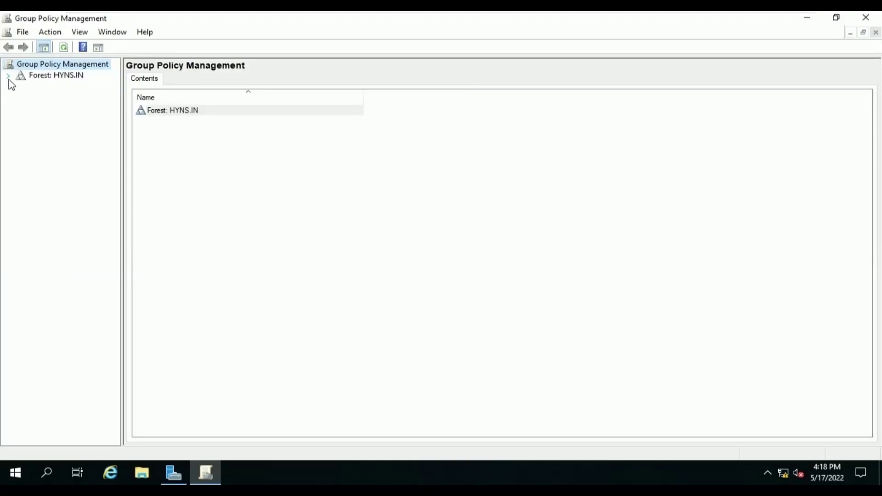
Expand Forest > Domains > HYNS.IN, widen the tree pane, and select Group Policy Objects
click(9, 77)
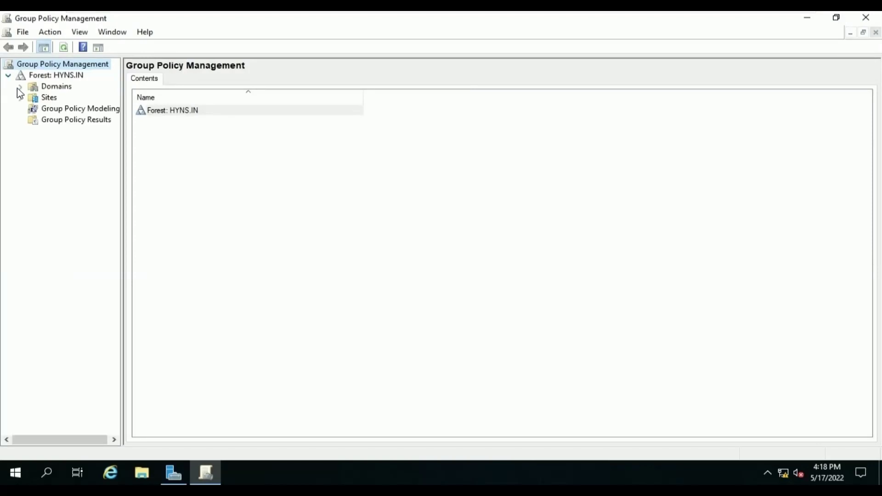
click(20, 88)
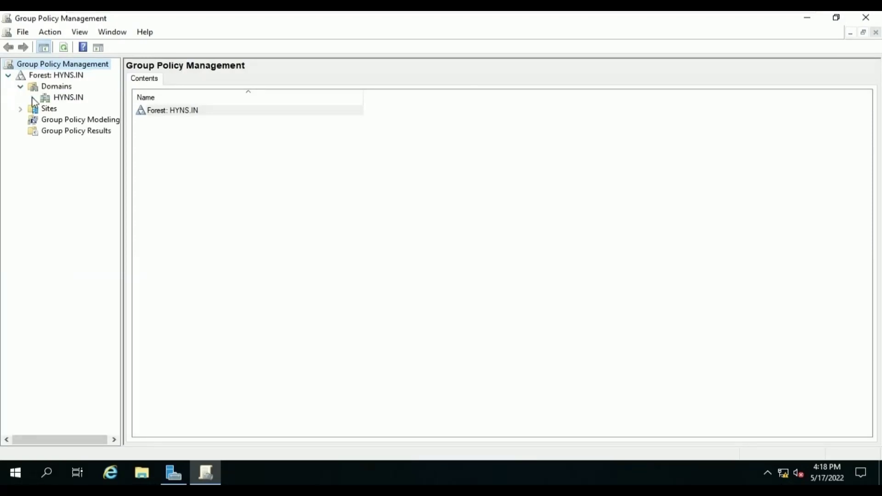
click(32, 98)
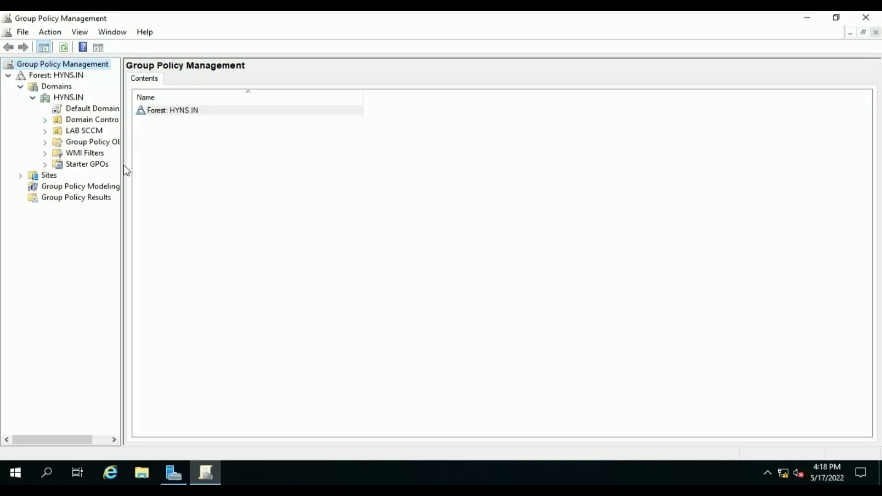
drag(123, 163, 182, 162)
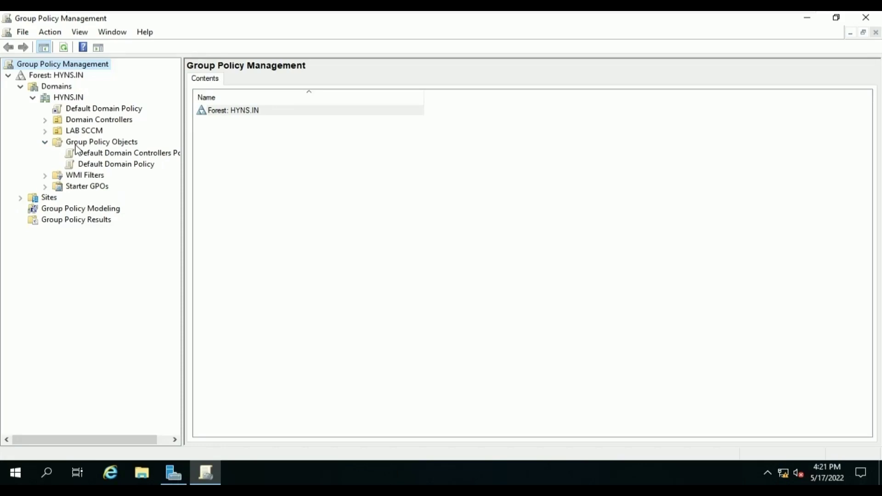
click(76, 147)
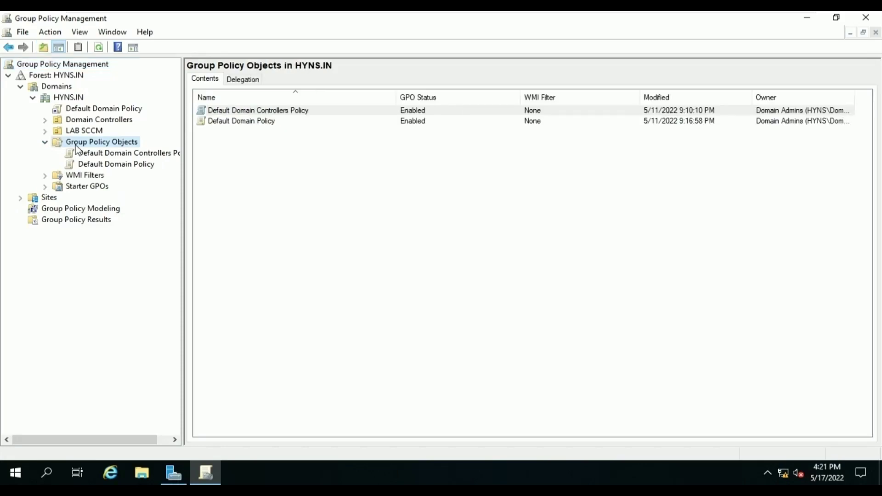
Create a new GPO named 'SQL Settings' and select it to view its scope details
right_click(77, 146)
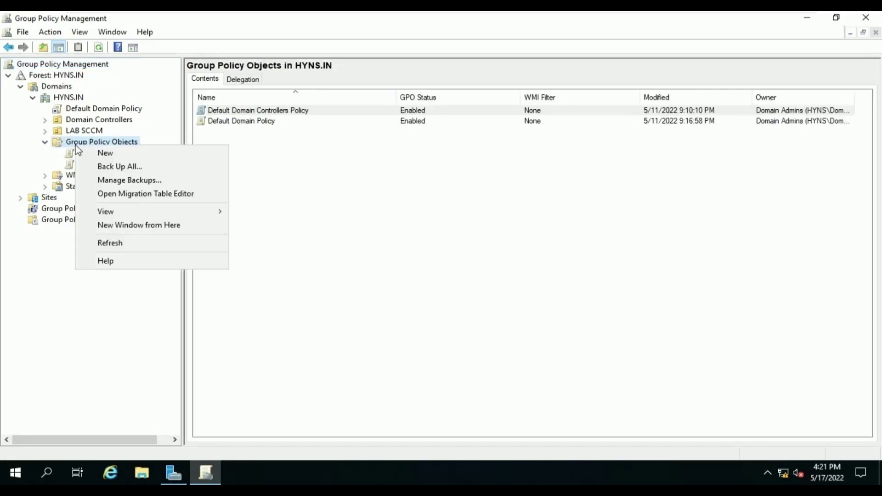
click(129, 157)
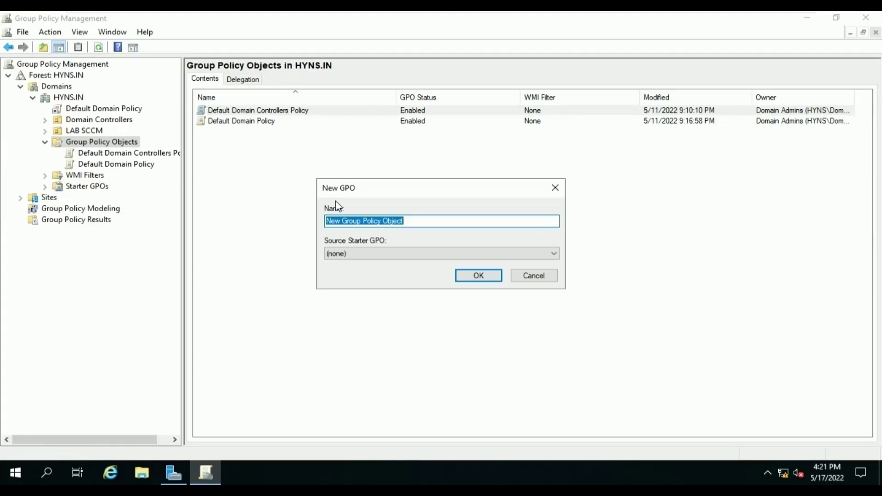
text(SQL )
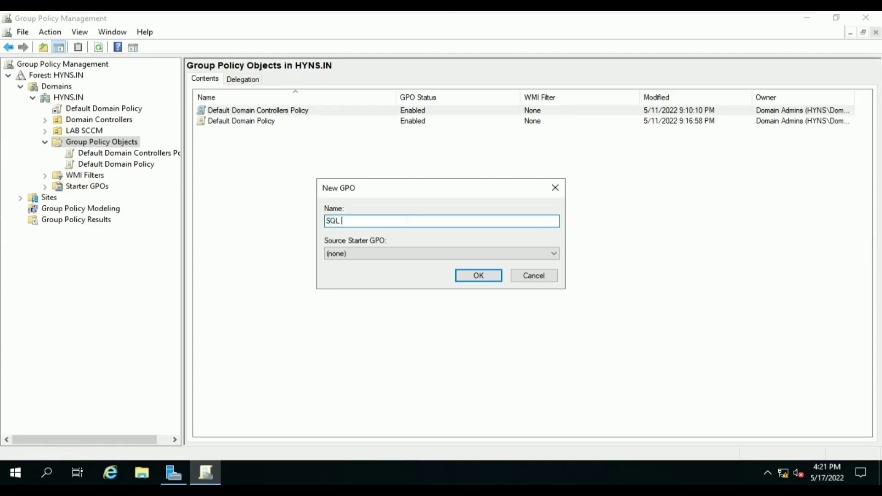
text(Settings)
key(Return)
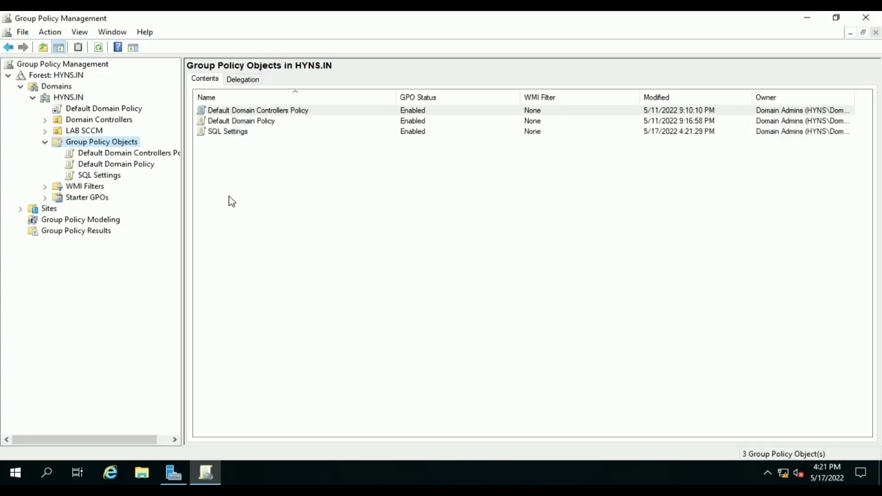
click(100, 179)
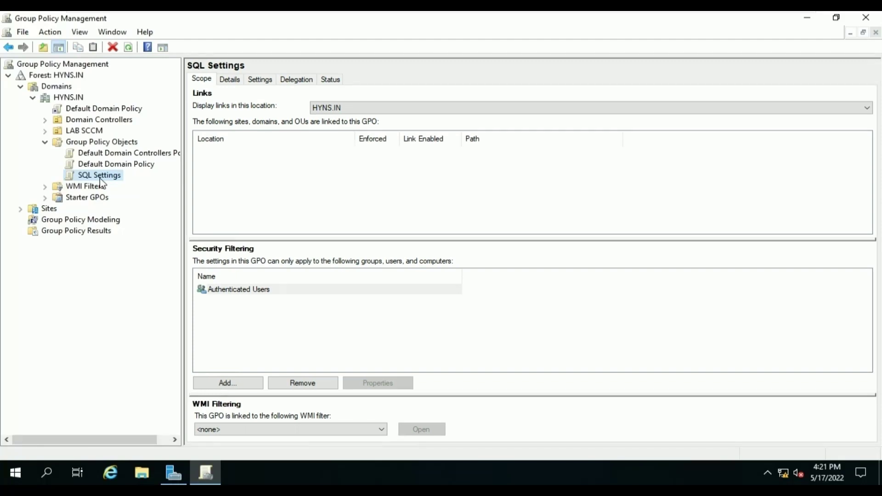
Edit SQL Settings and go to Computer Configuration's Windows Defender Firewall > Inbound Rules
right_click(100, 182)
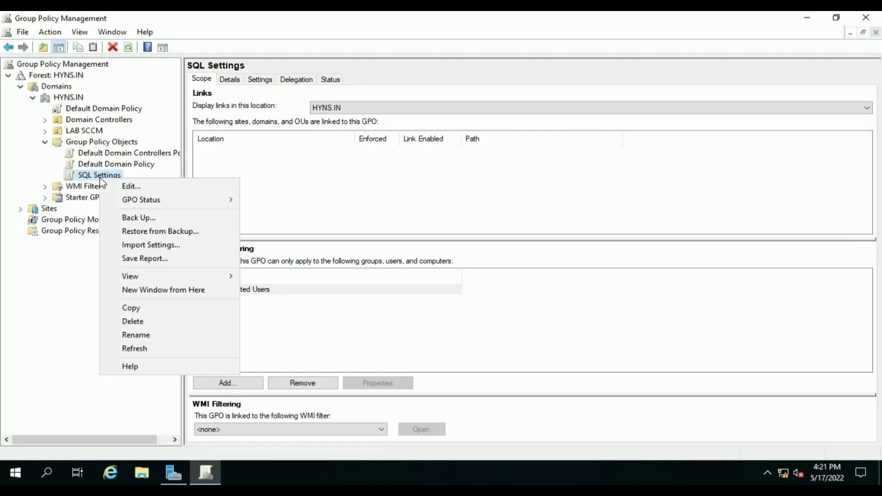
click(130, 187)
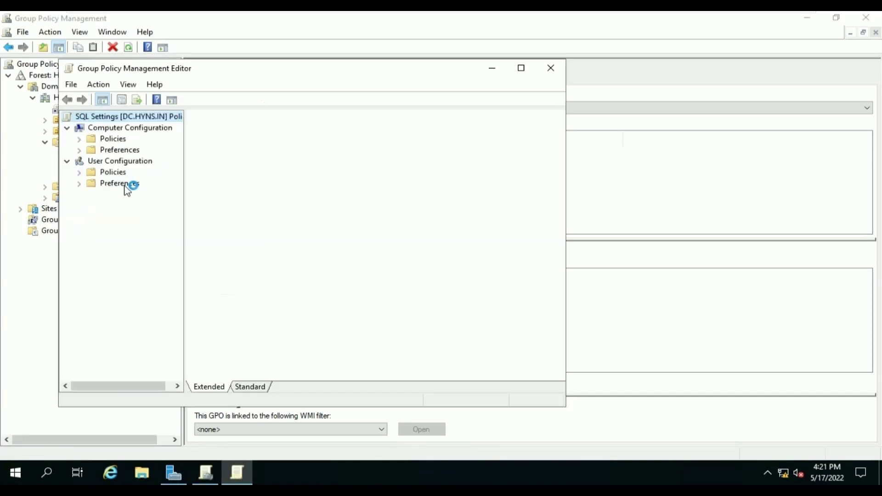
drag(431, 72, 530, 77)
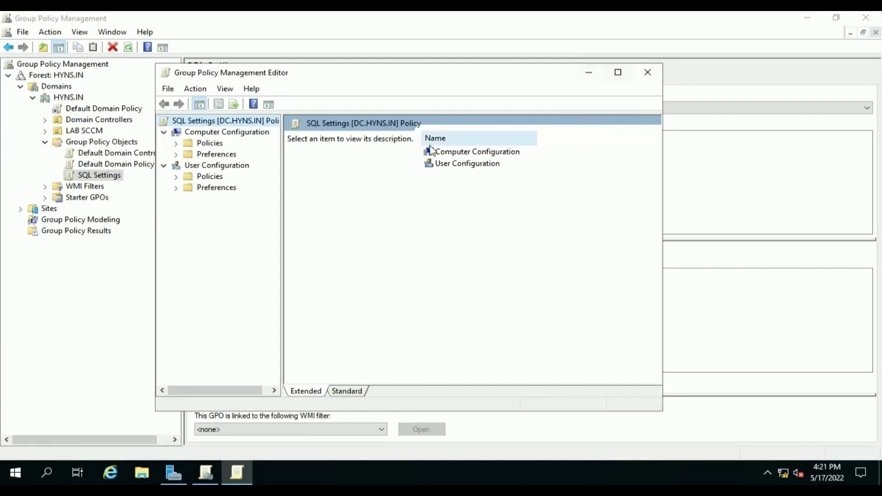
click(176, 143)
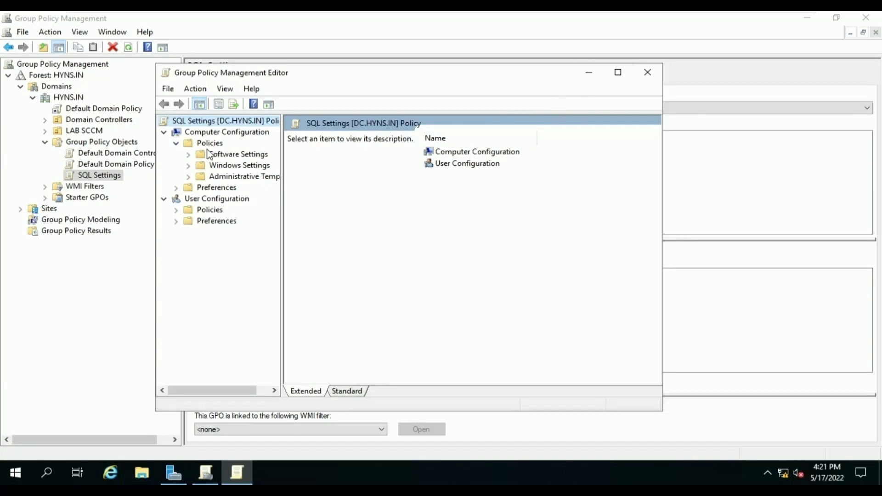
click(188, 167)
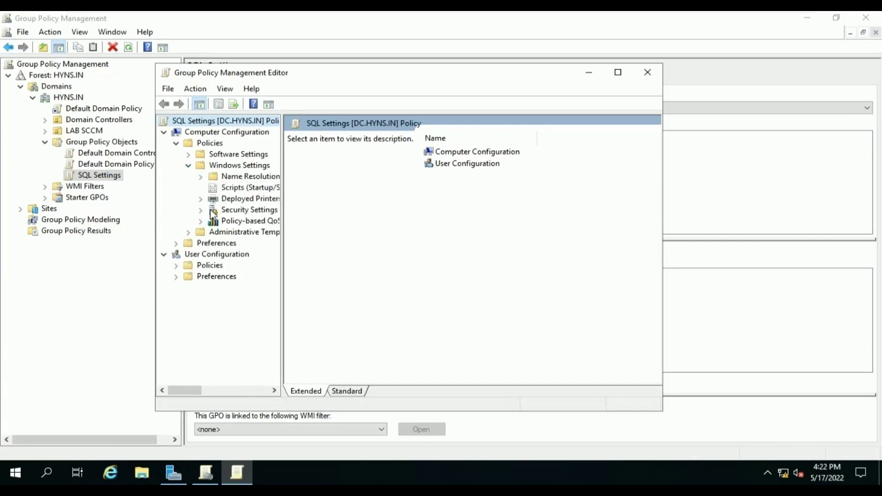
click(201, 210)
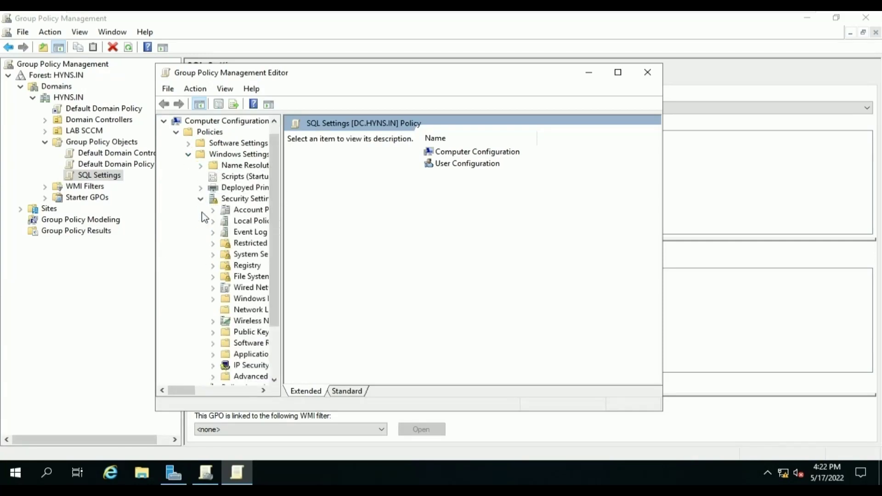
drag(281, 222, 413, 236)
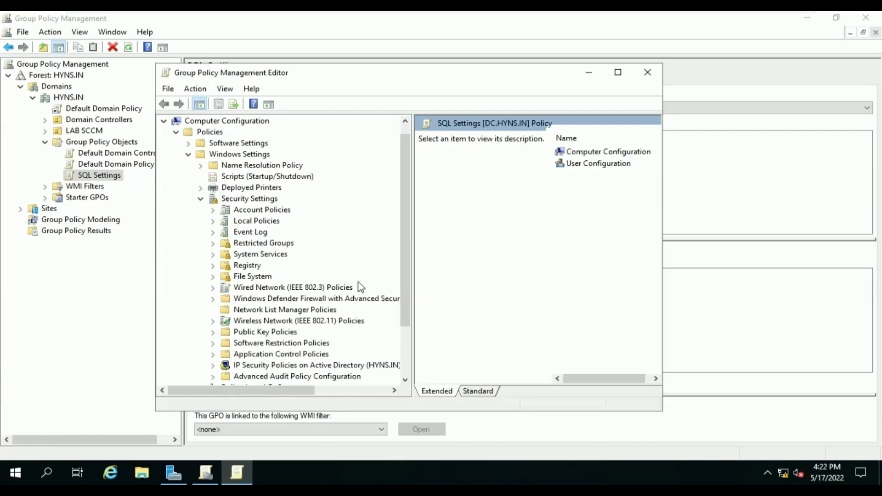
click(212, 299)
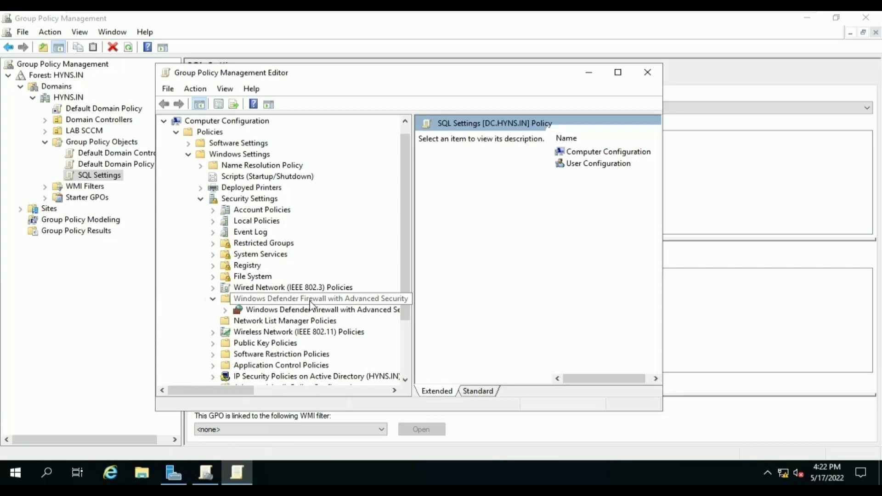
click(226, 311)
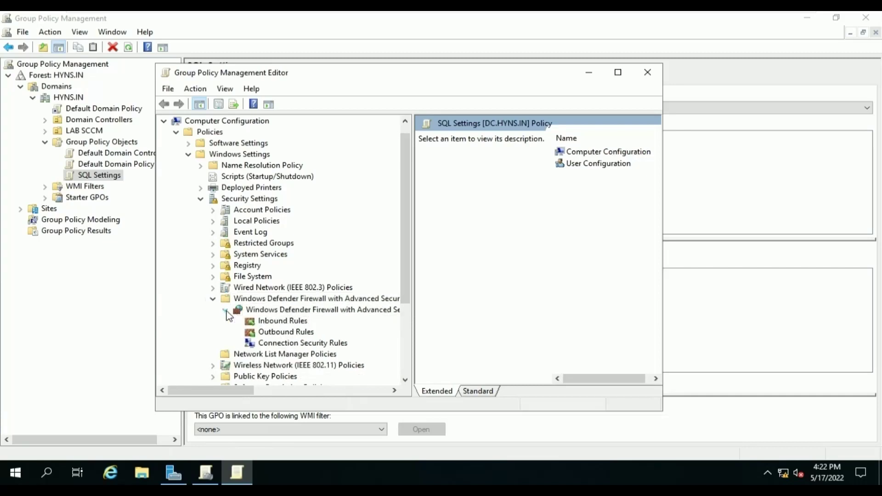
click(275, 323)
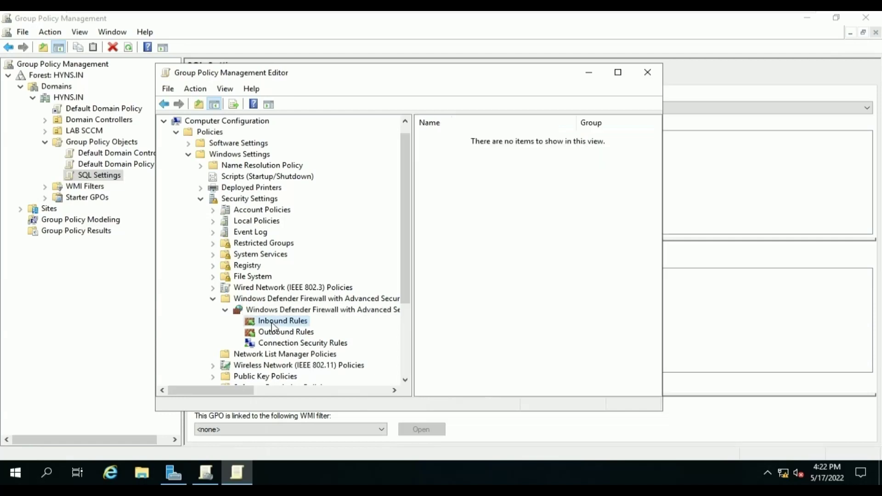
right_click(272, 327)
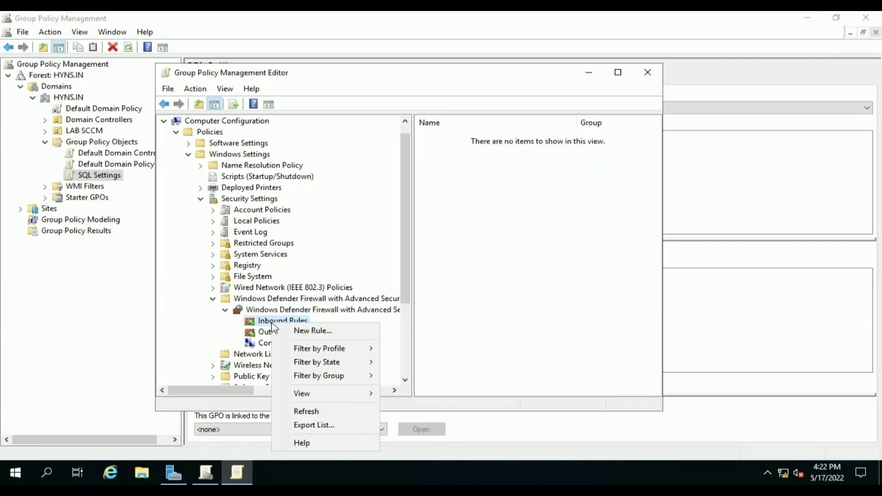
Define a port rule allowing TCP 80, 1433, 4022 on all profiles, named 'SQL Communication'
click(338, 334)
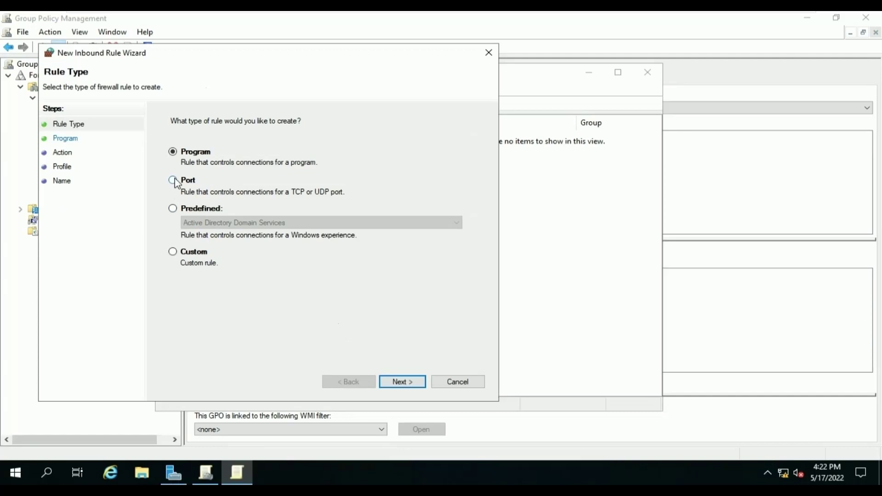
click(174, 181)
click(398, 383)
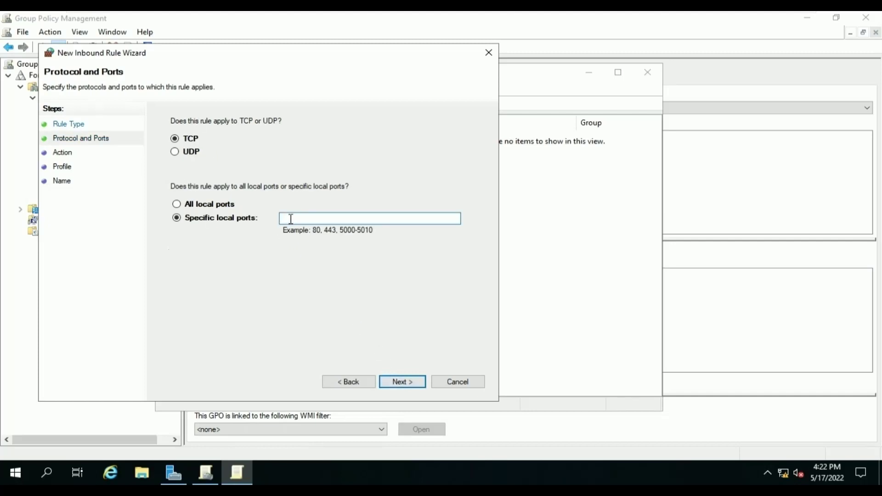
text(80, 1433)
text(, 4022)
click(403, 382)
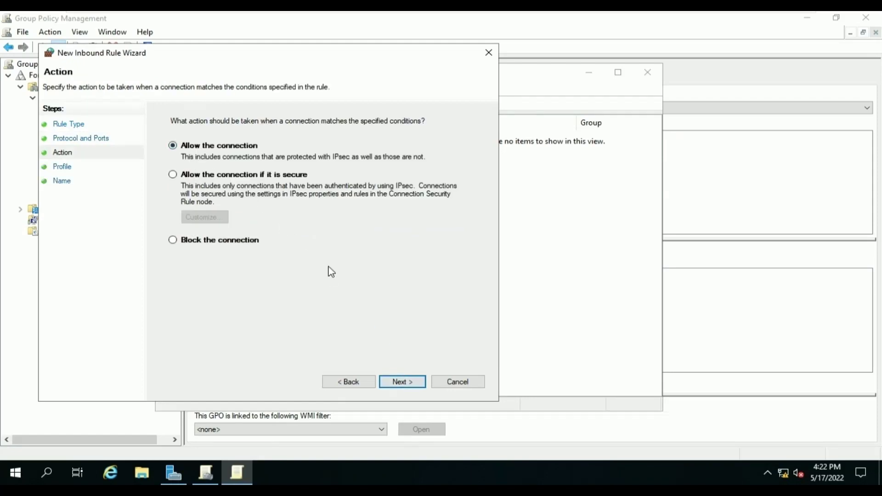
click(407, 382)
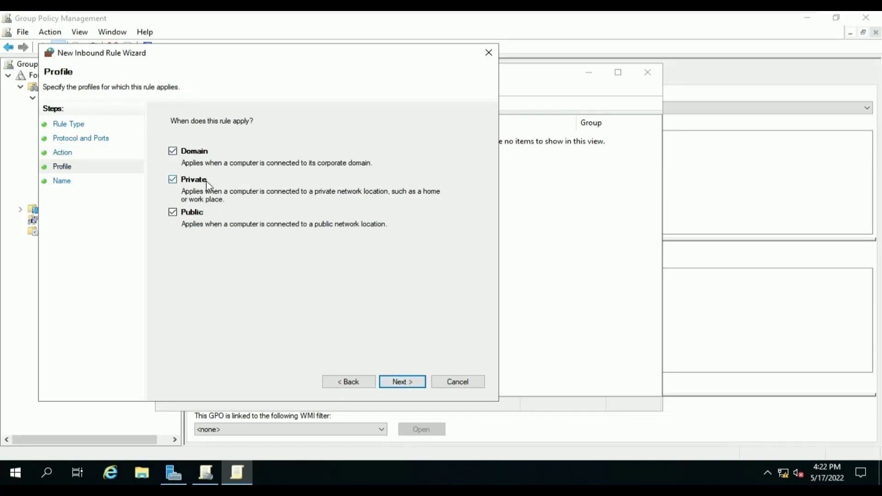
click(409, 384)
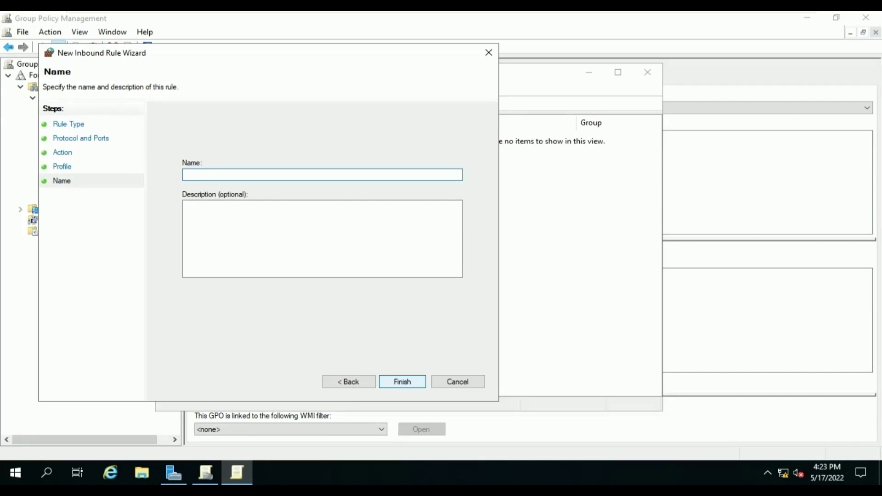
text(SQ)
text(L Communication)
Finish the SQL Communication rule, close the editor, and return to Group Policy Objects
click(419, 383)
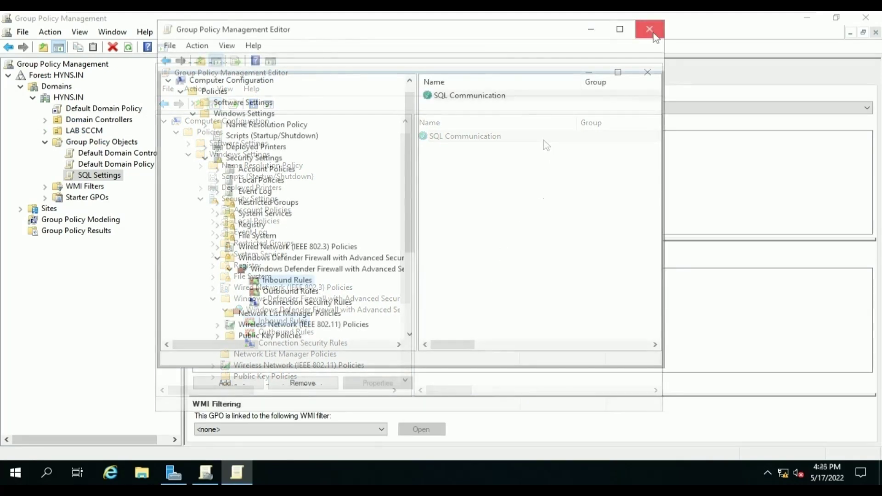
click(651, 30)
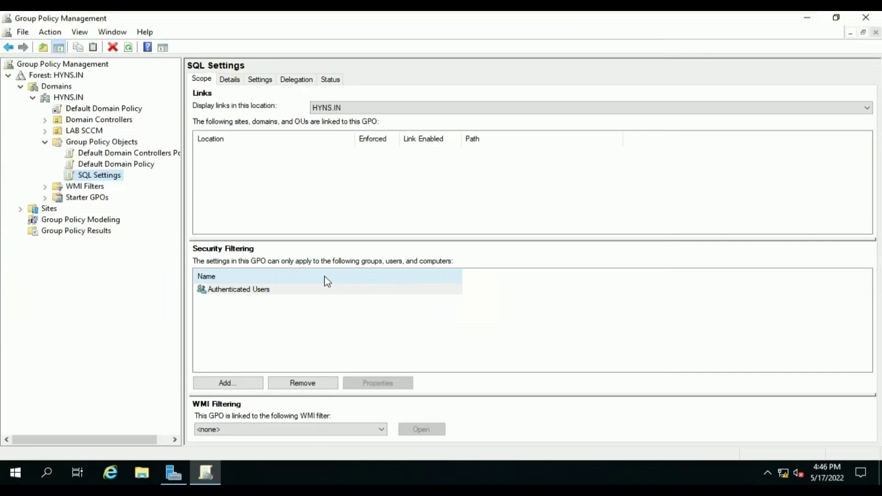
click(97, 143)
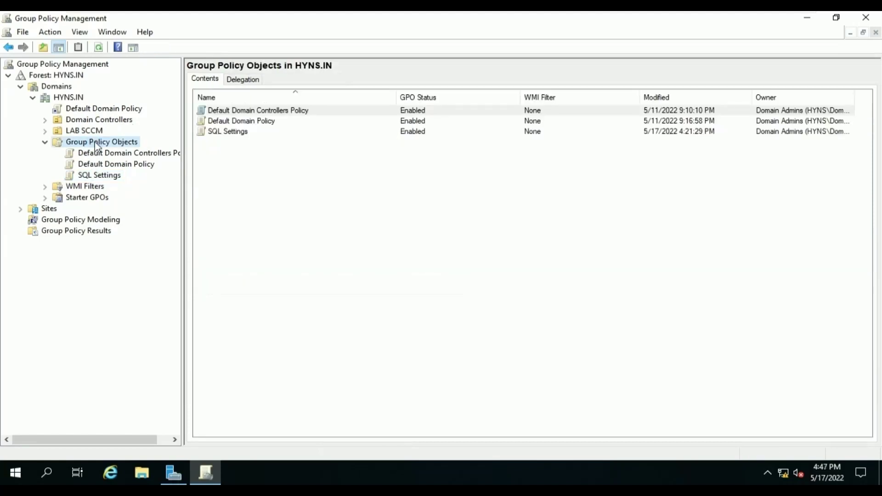
Create a new GPO named 'SCCM Settings' under Group Policy Objects
right_click(96, 146)
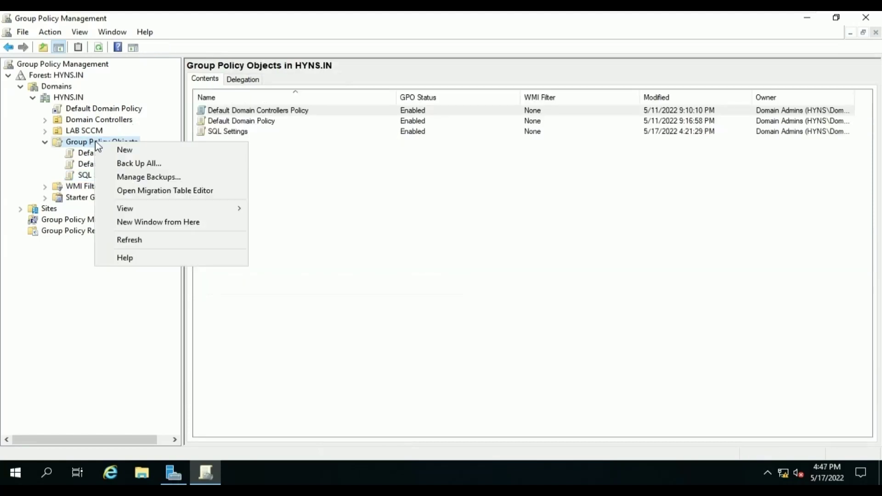
click(128, 151)
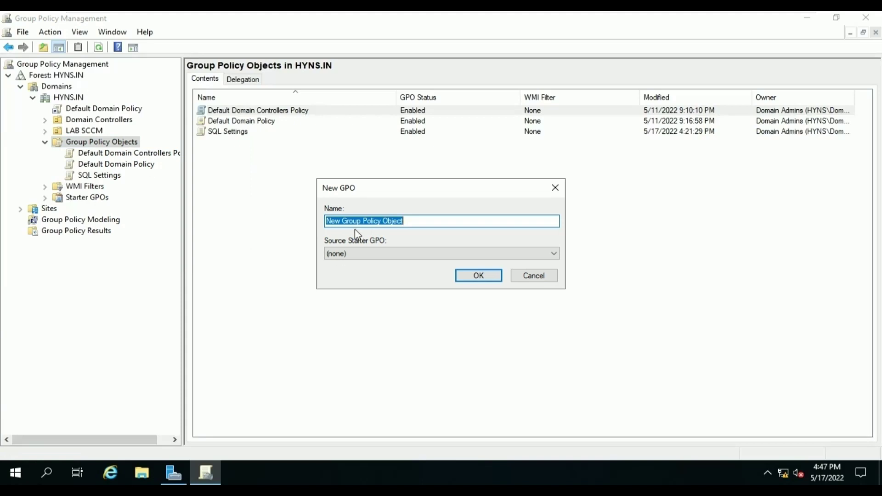
text(SCCM S)
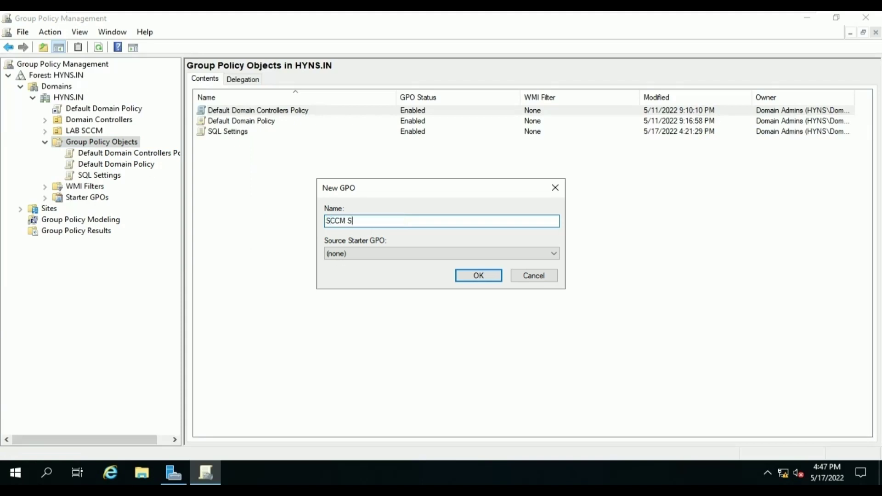
text(ettings)
key(Return)
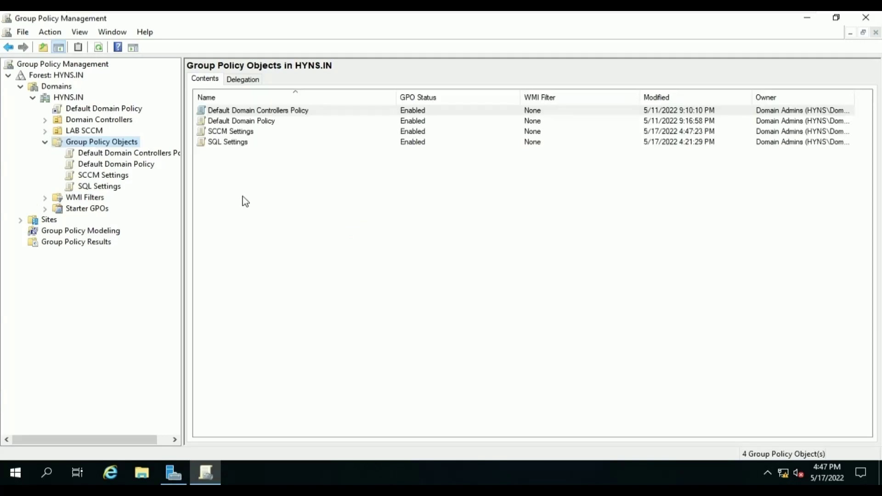
click(115, 189)
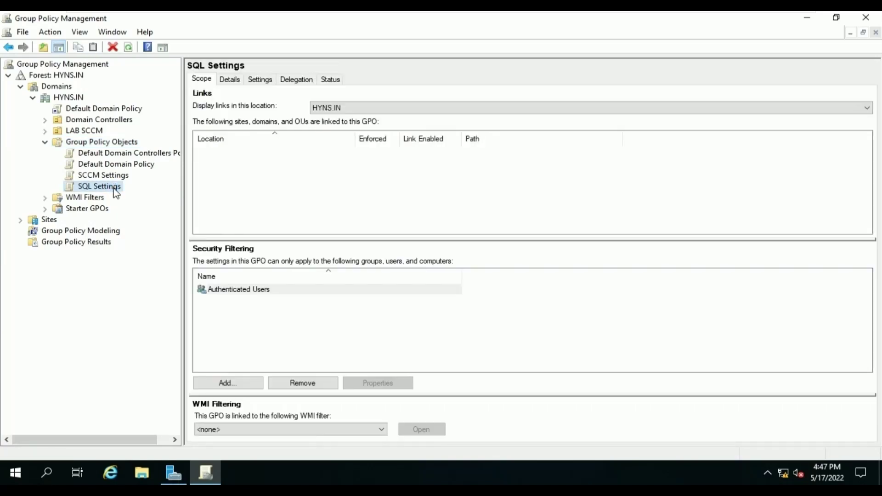
Edit SCCM Settings and expand Computer Configuration down to Windows Firewall > Inbound Rules
right_click(116, 192)
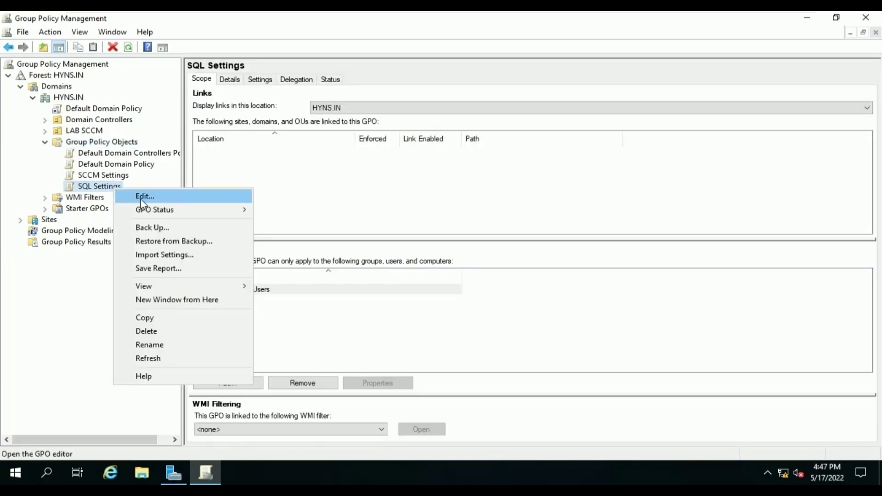
click(115, 177)
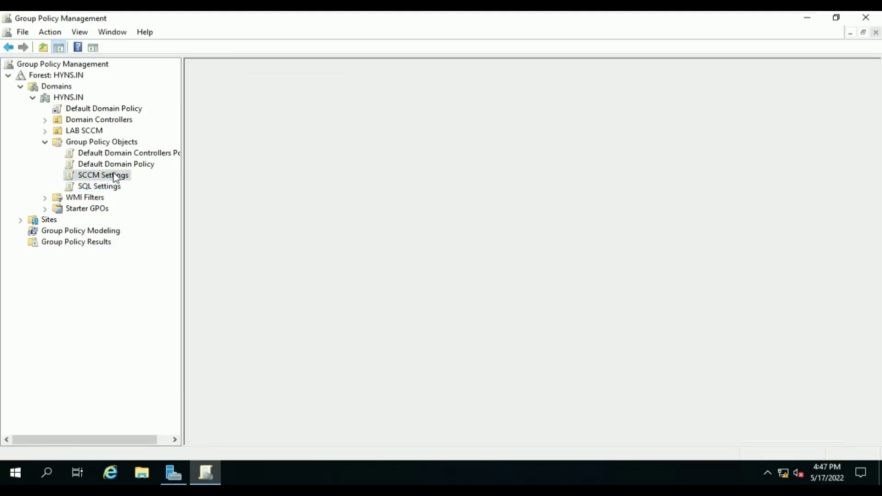
right_click(115, 177)
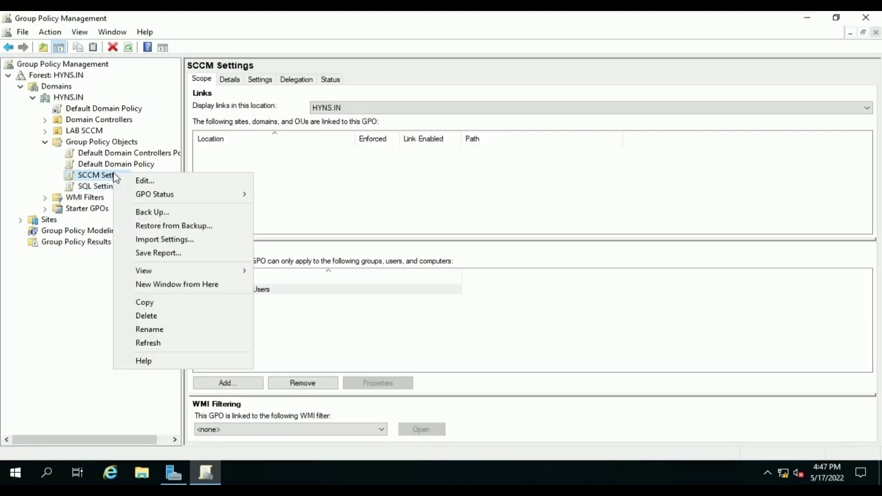
click(158, 186)
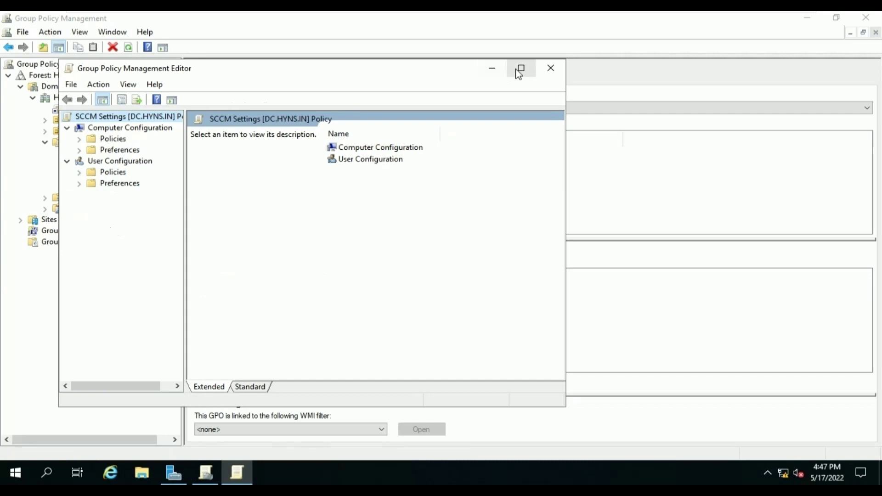
click(80, 139)
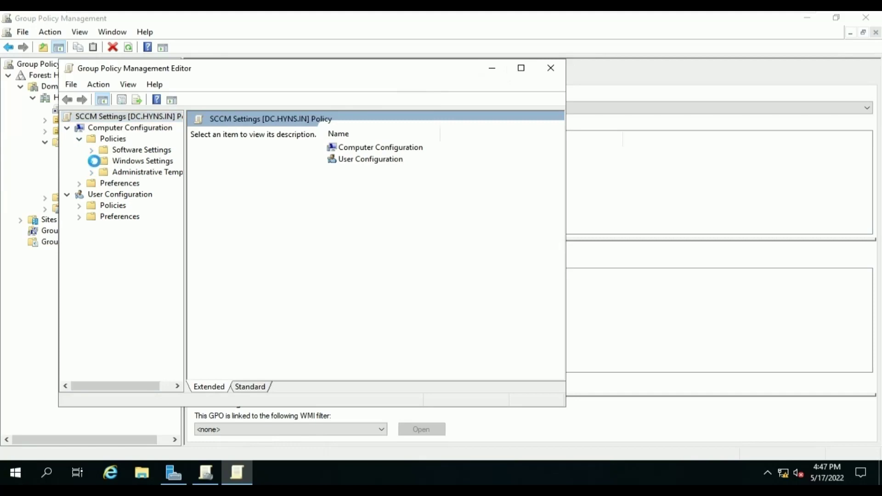
click(92, 162)
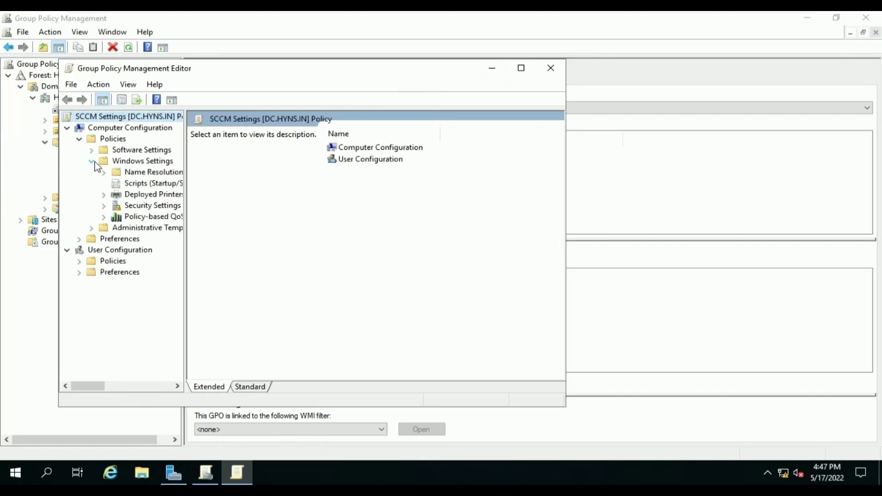
click(103, 206)
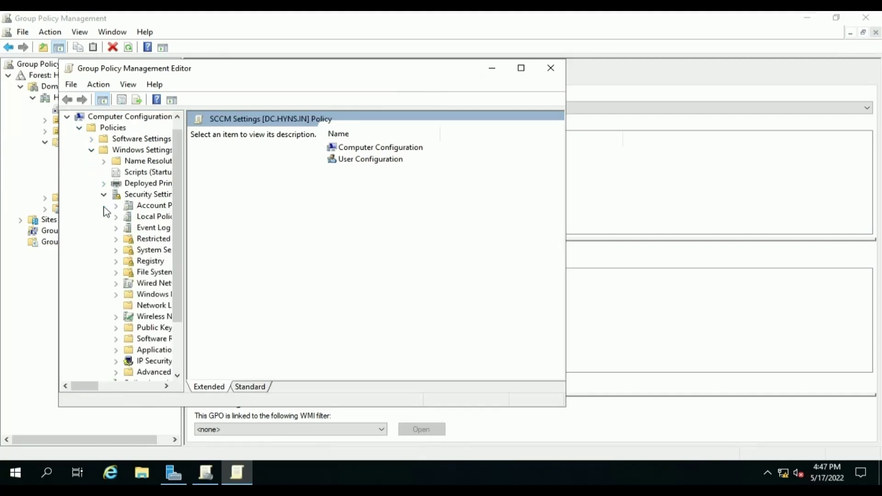
click(116, 294)
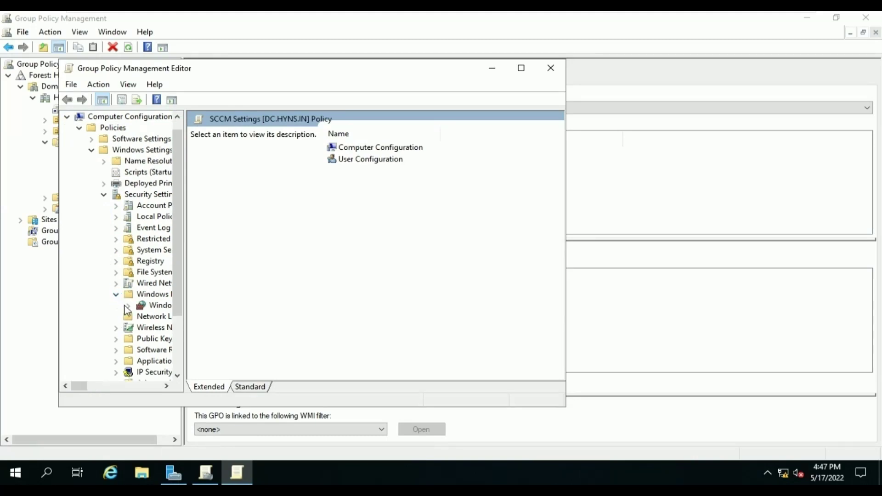
click(127, 306)
click(159, 321)
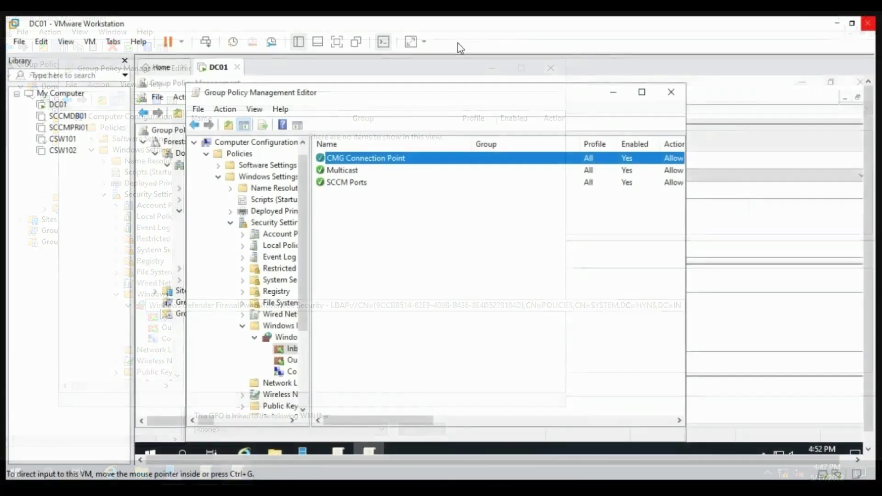
click(338, 42)
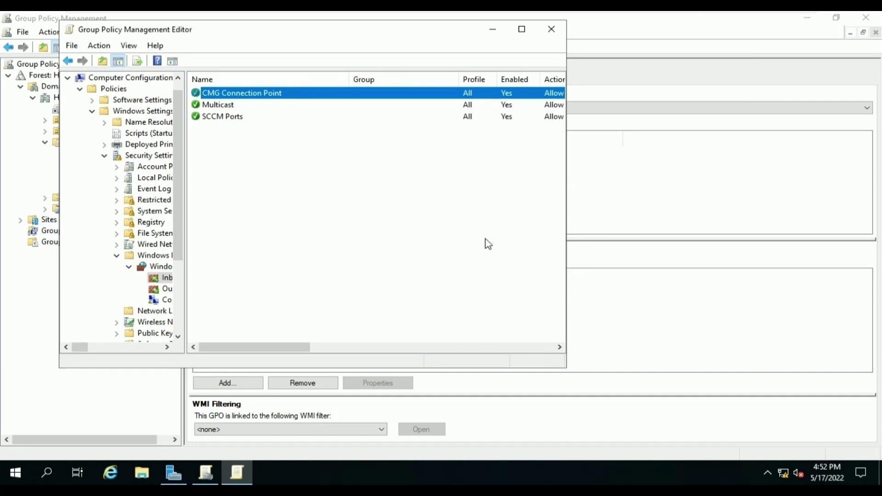
click(242, 119)
double_click(241, 119)
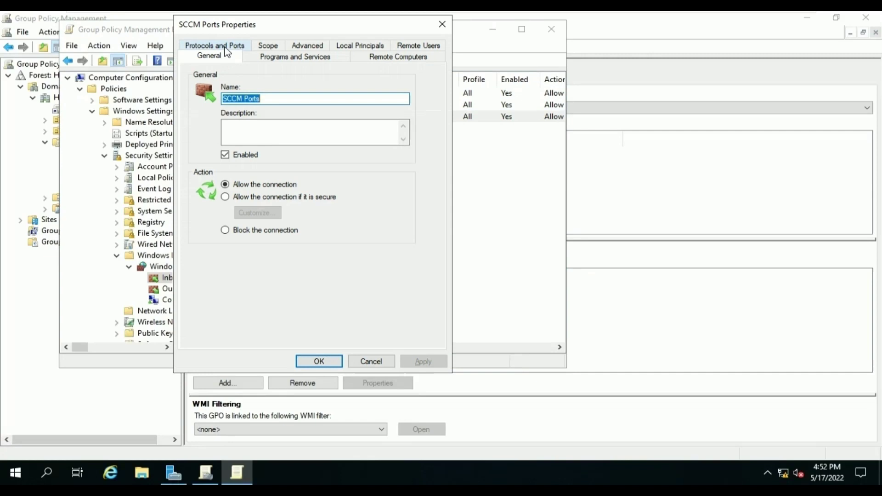
click(226, 50)
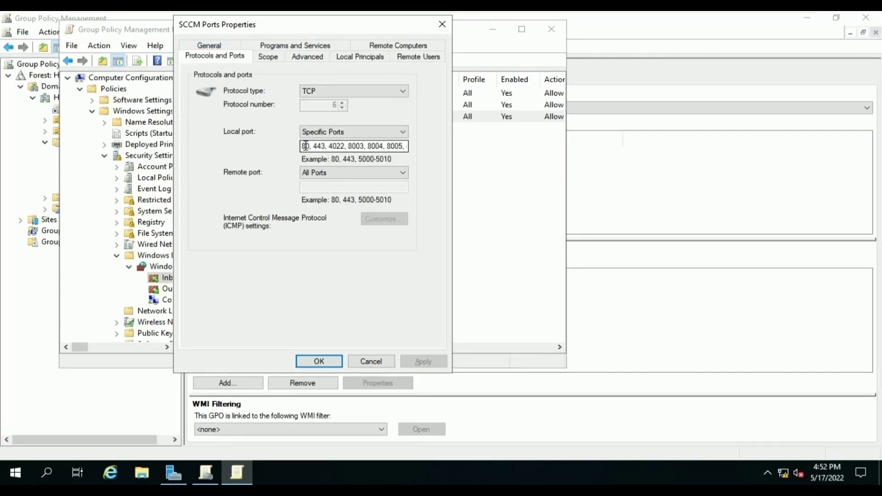
drag(301, 146, 432, 152)
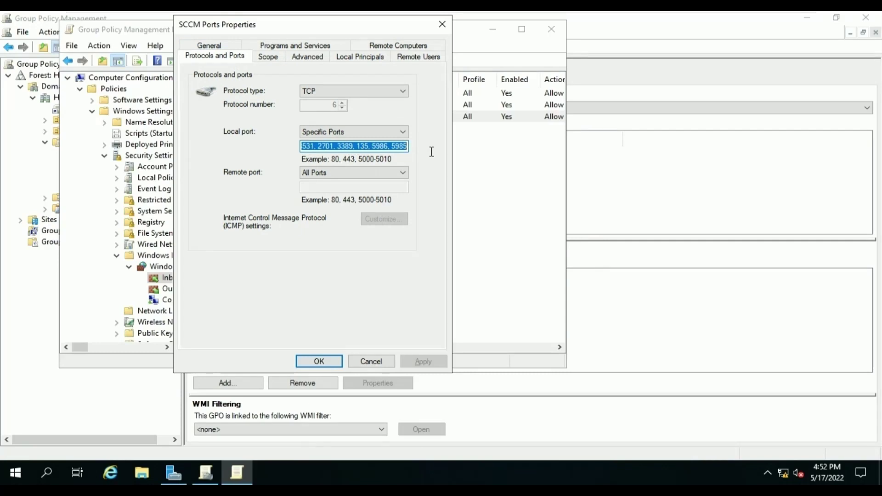
click(383, 145)
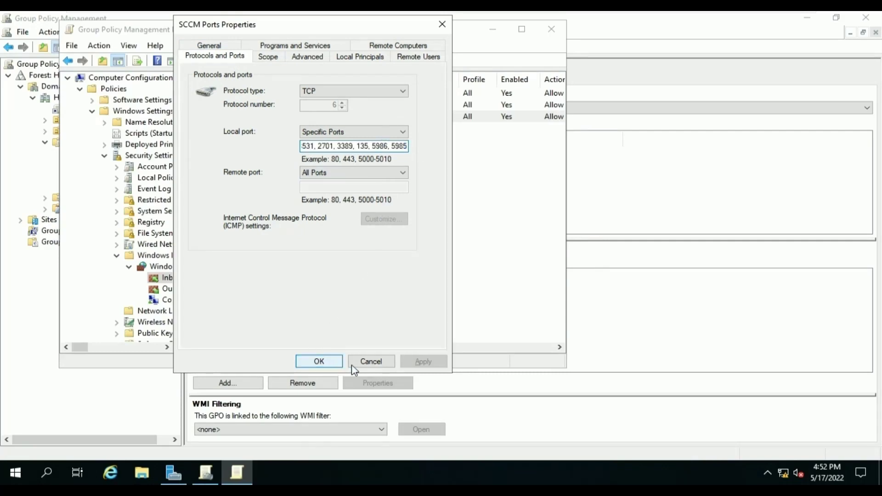
click(368, 362)
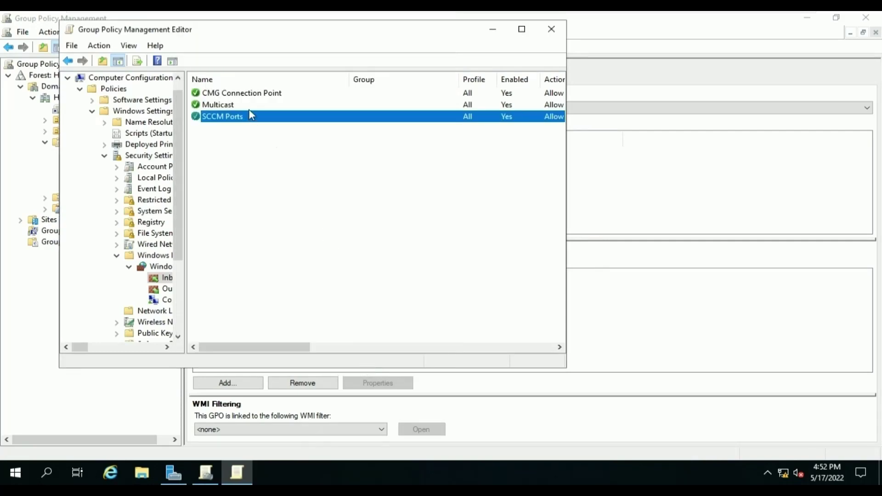
click(249, 109)
double_click(249, 109)
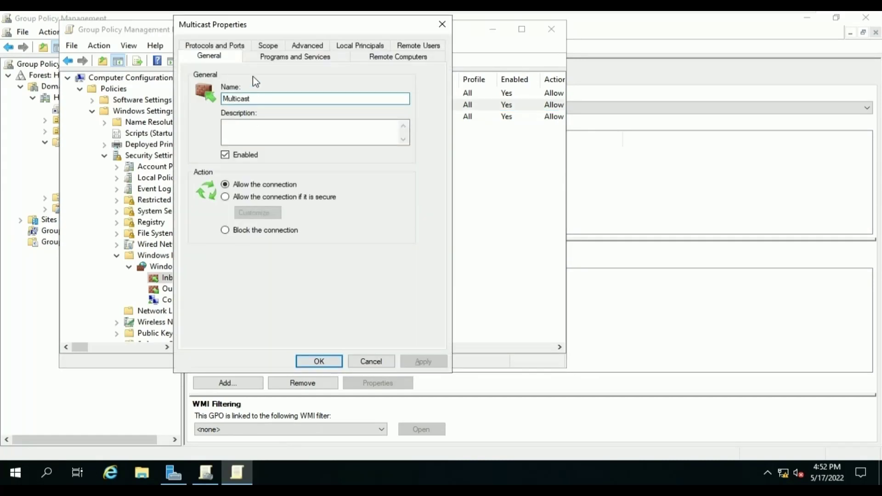
click(222, 48)
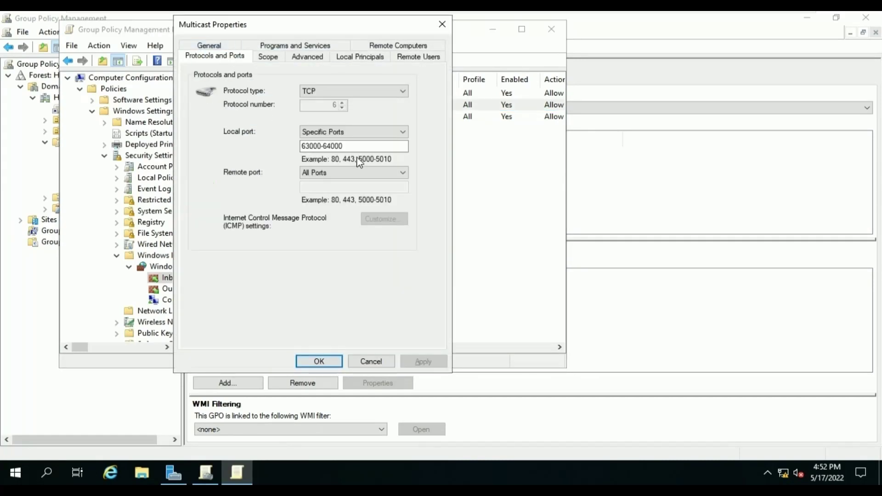
drag(359, 146, 266, 141)
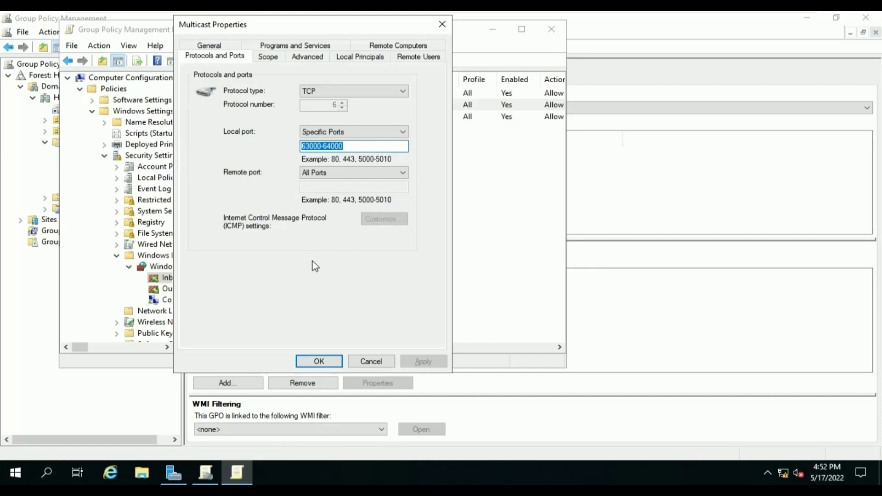
click(371, 362)
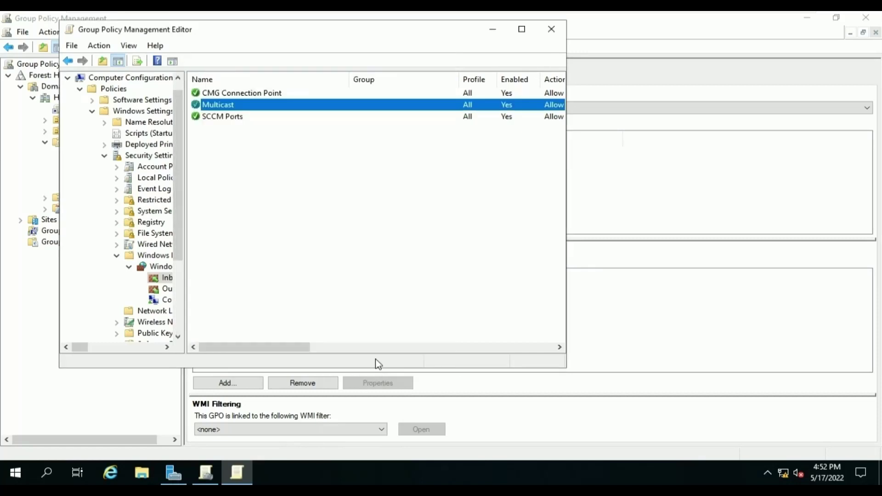
click(301, 97)
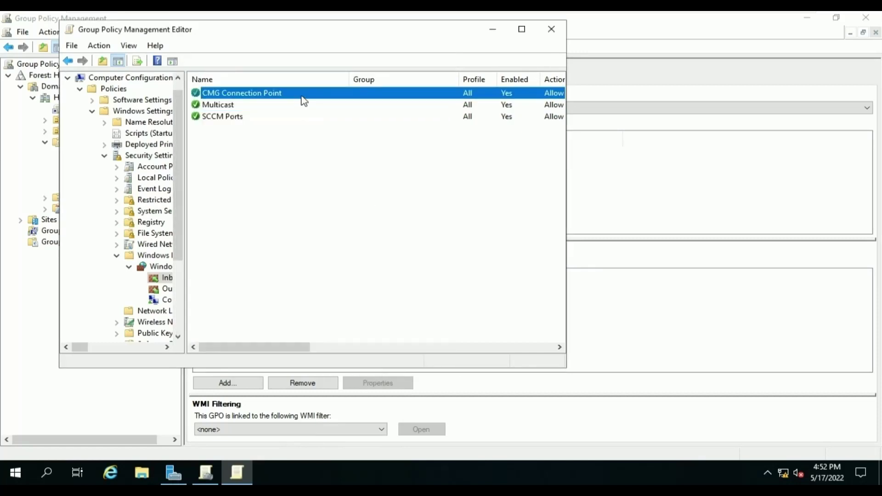
double_click(302, 97)
click(240, 44)
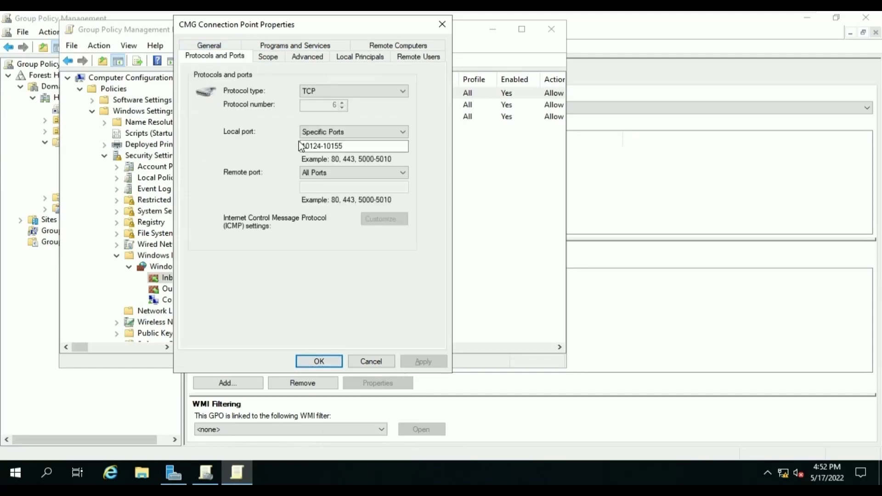
drag(349, 146, 277, 146)
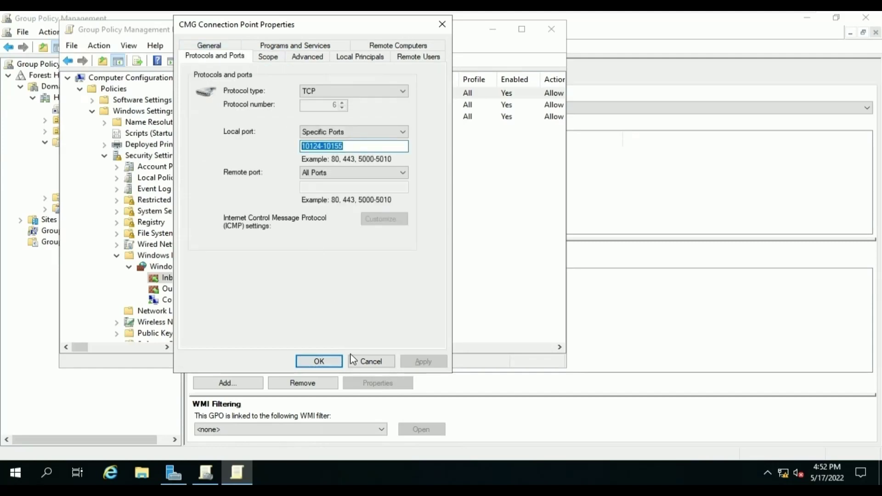
click(363, 361)
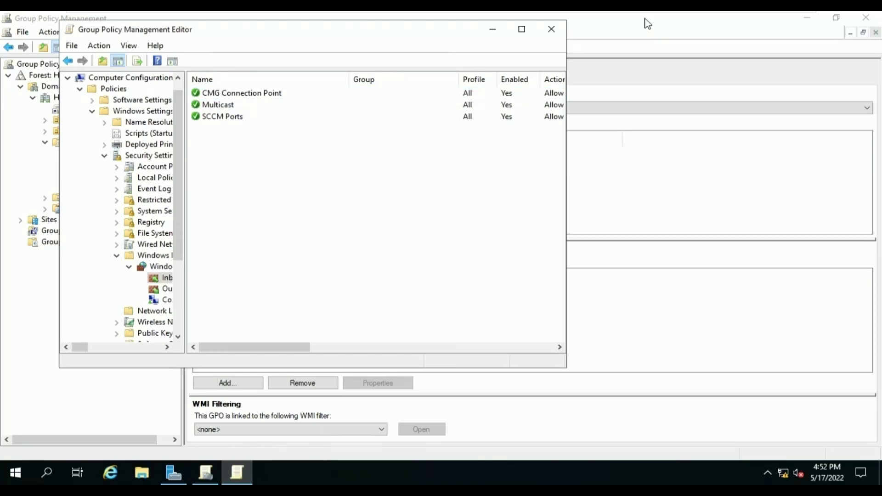
mouse_move(726, 21)
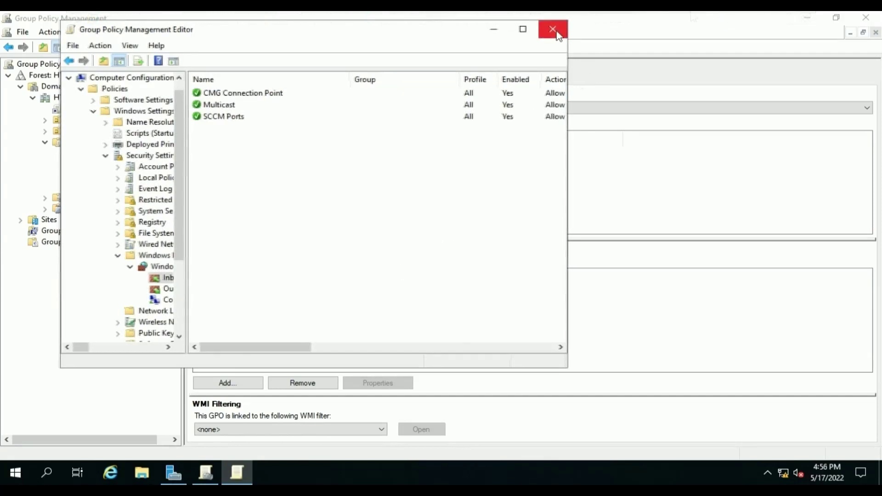
Close the SCCM Settings editor, select Default Domain Policy, and dismiss the SYSVOL permissions message
click(553, 30)
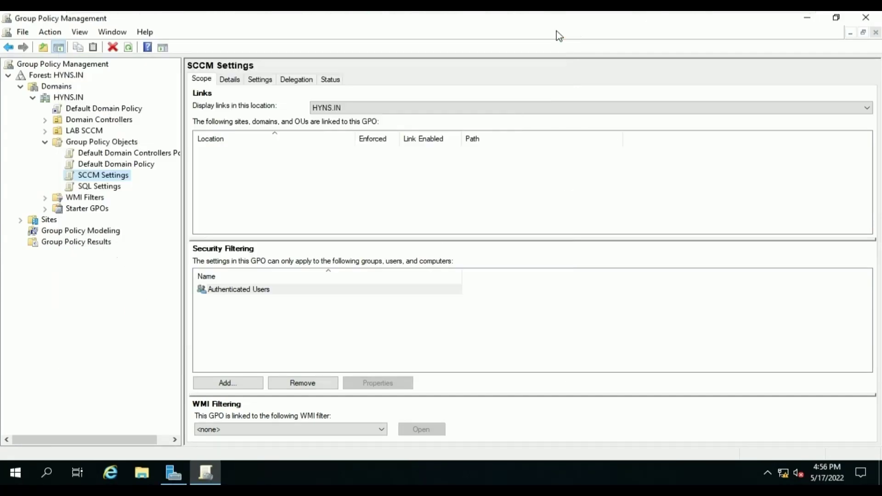
click(119, 166)
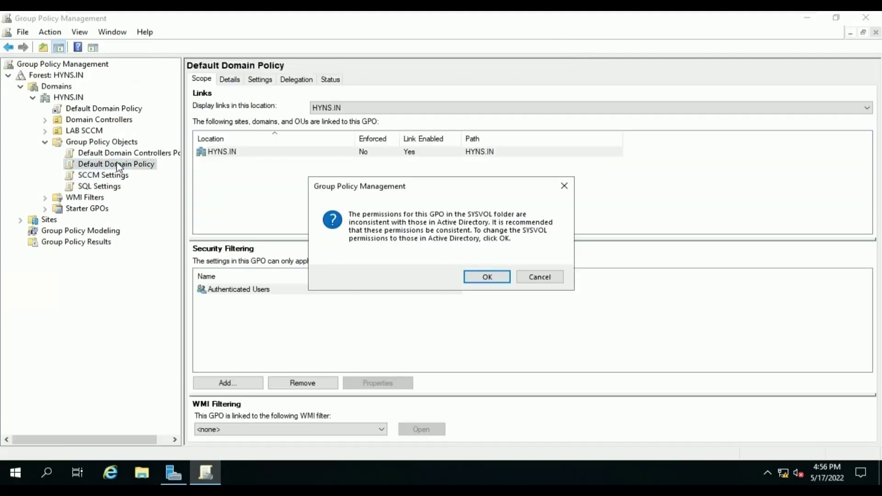
click(486, 278)
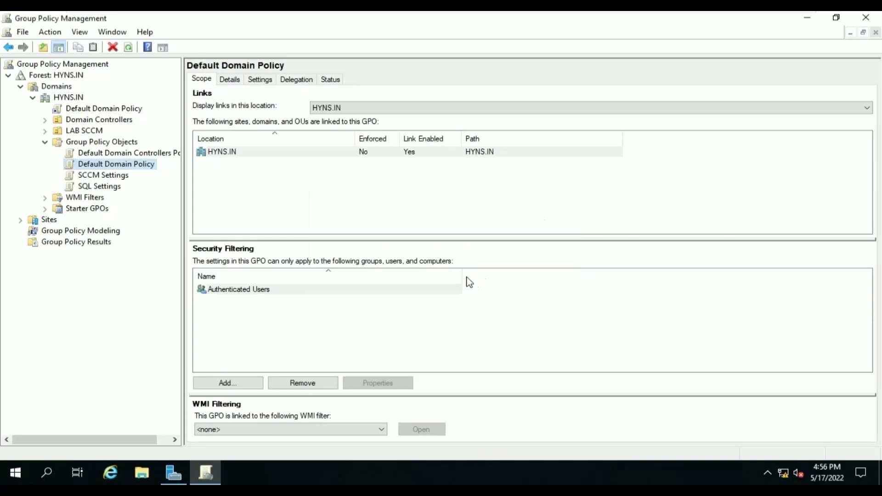
Edit Default Domain Policy and navigate to Windows Firewall > Inbound Rules
right_click(96, 168)
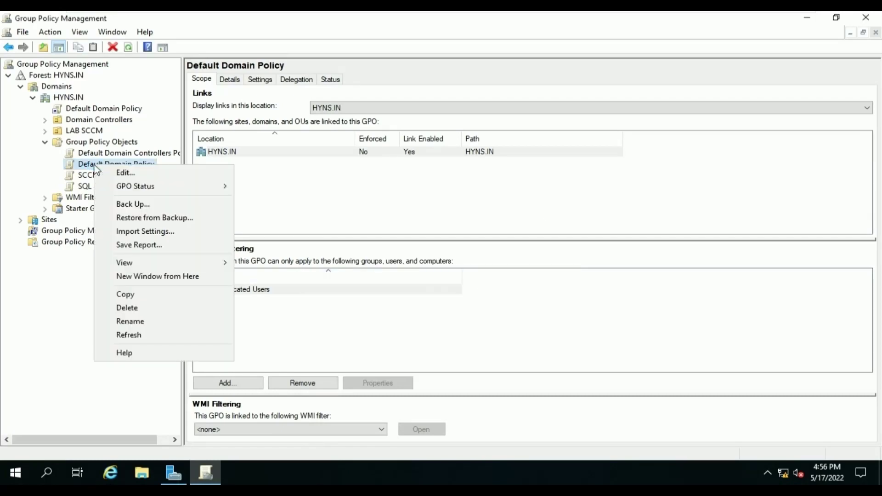
click(142, 174)
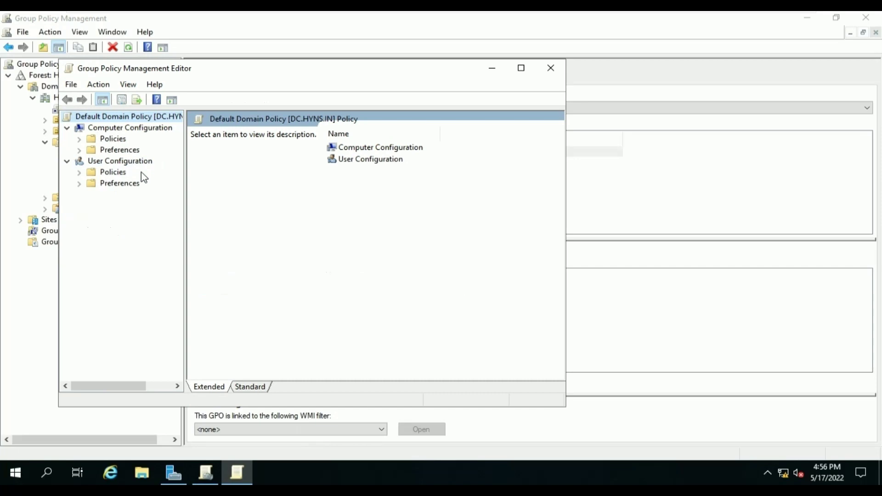
click(79, 139)
click(95, 162)
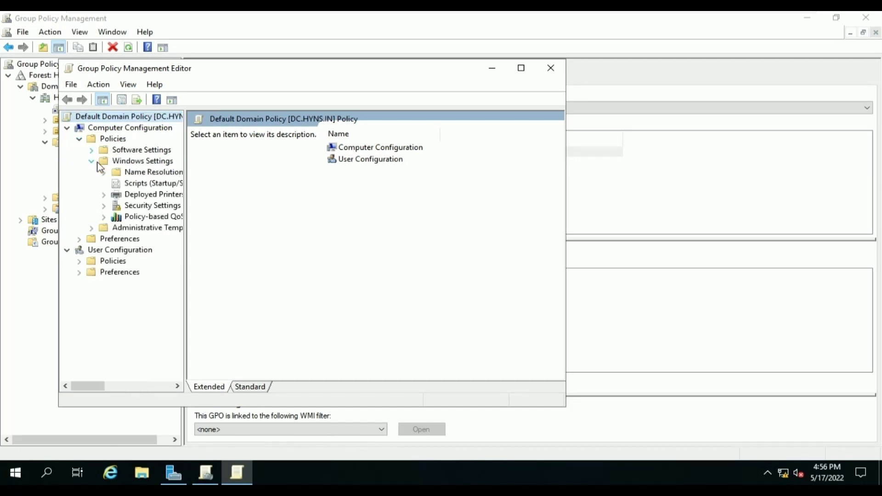
click(104, 205)
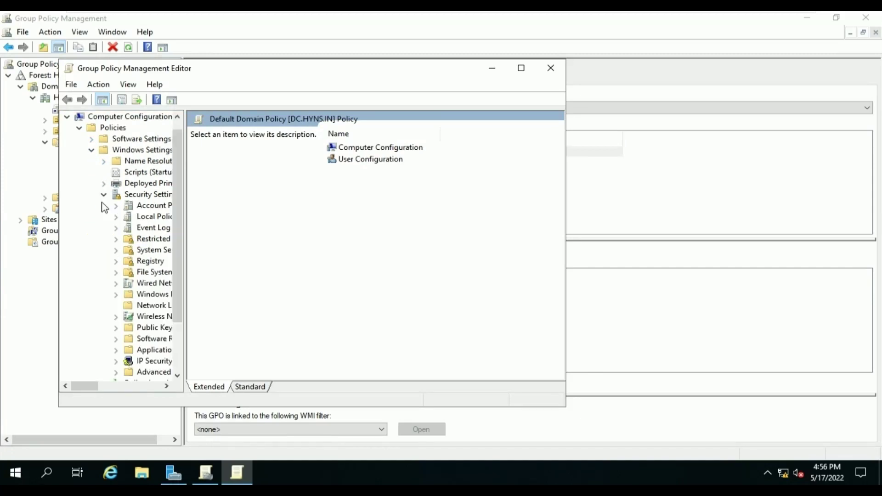
click(118, 295)
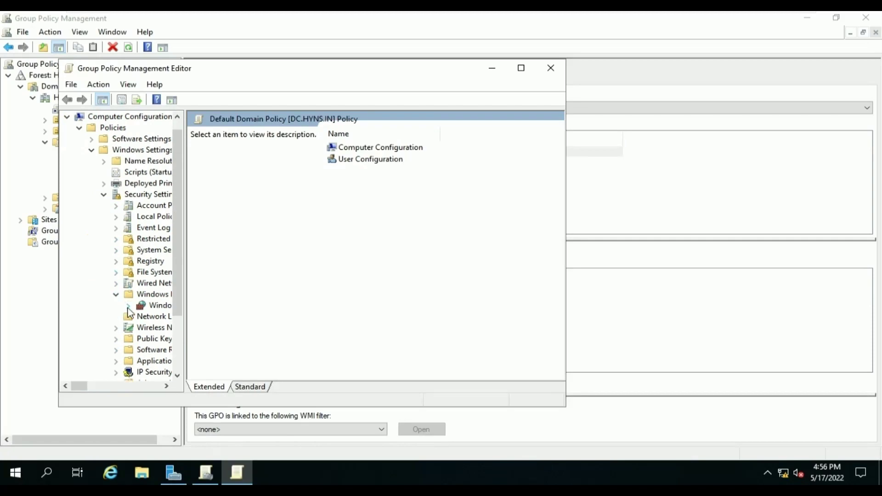
click(129, 305)
click(160, 319)
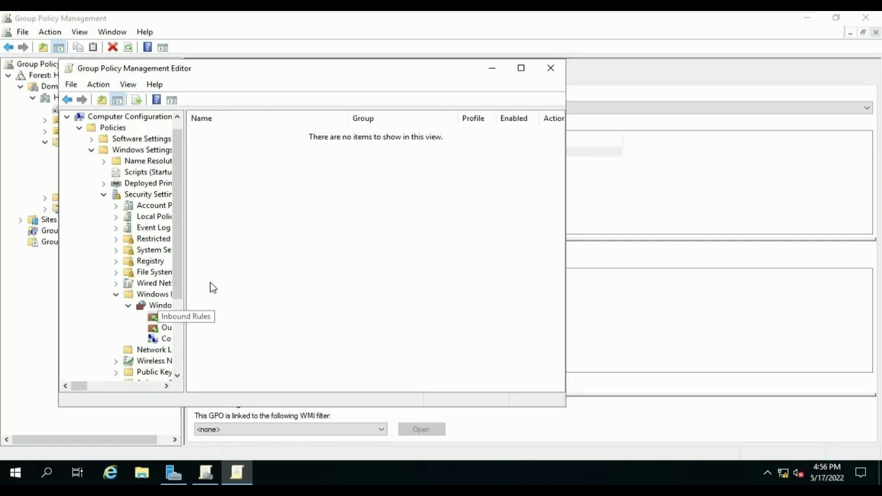
Add all nine predefined File and Printer Sharing inbound rules as allowed connections
right_click(285, 227)
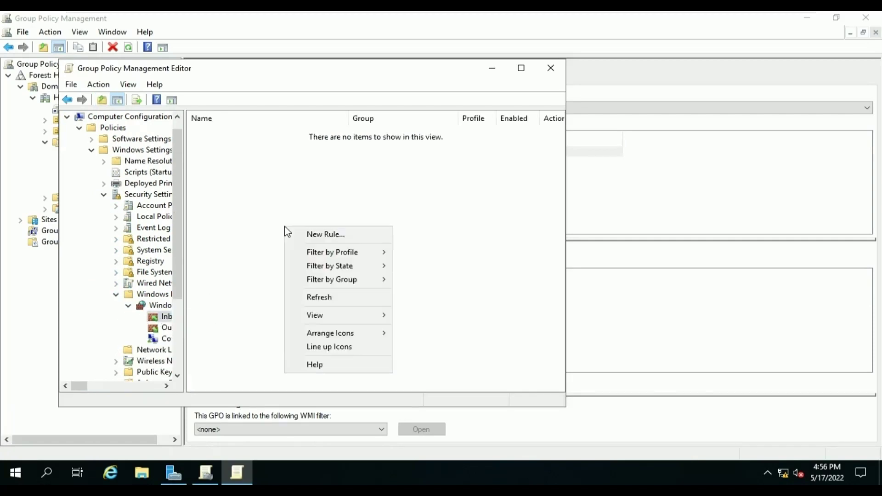
click(326, 235)
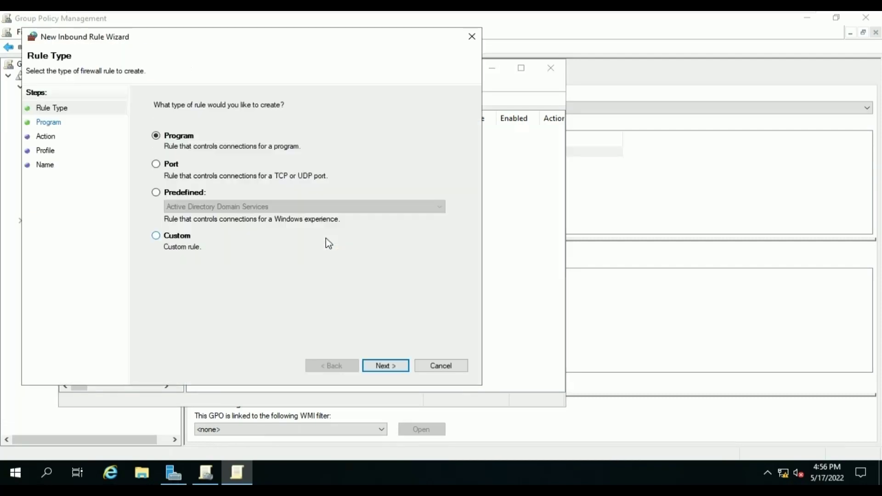
click(190, 194)
click(202, 208)
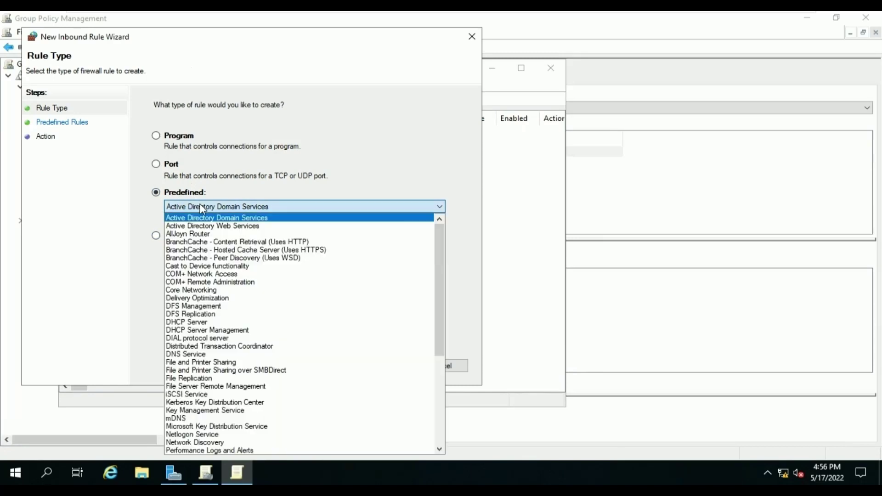
click(263, 363)
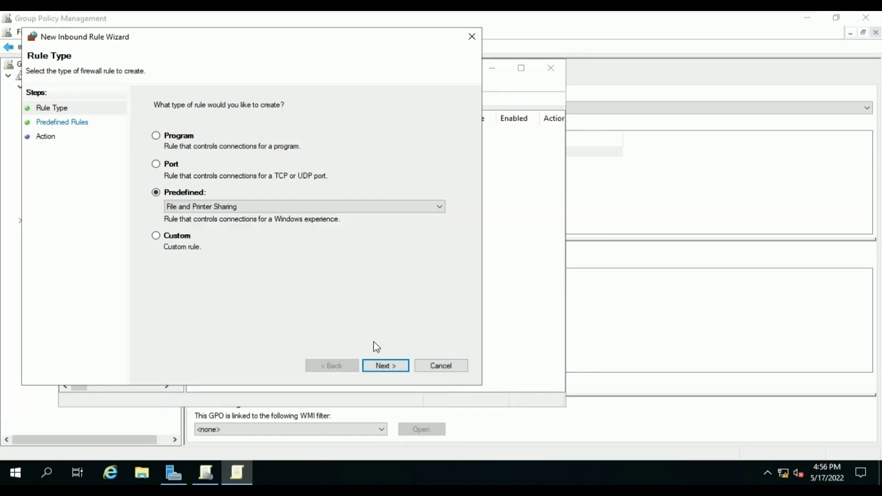
click(385, 366)
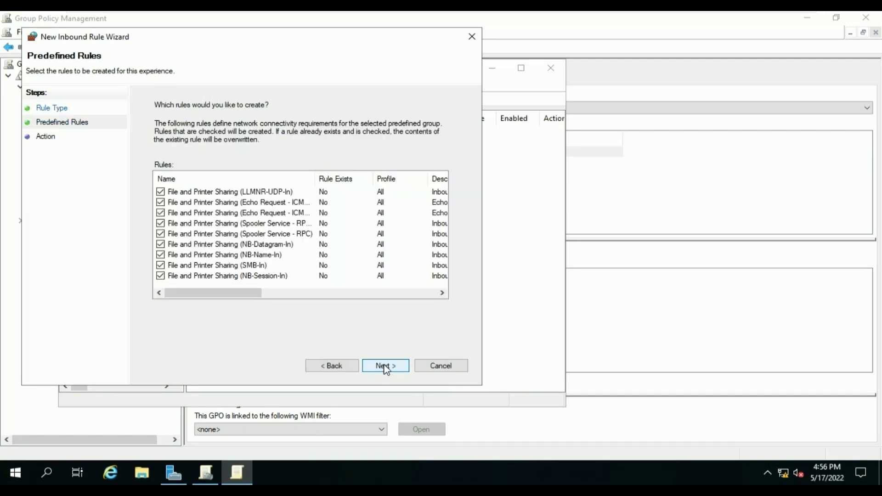
click(384, 366)
click(386, 366)
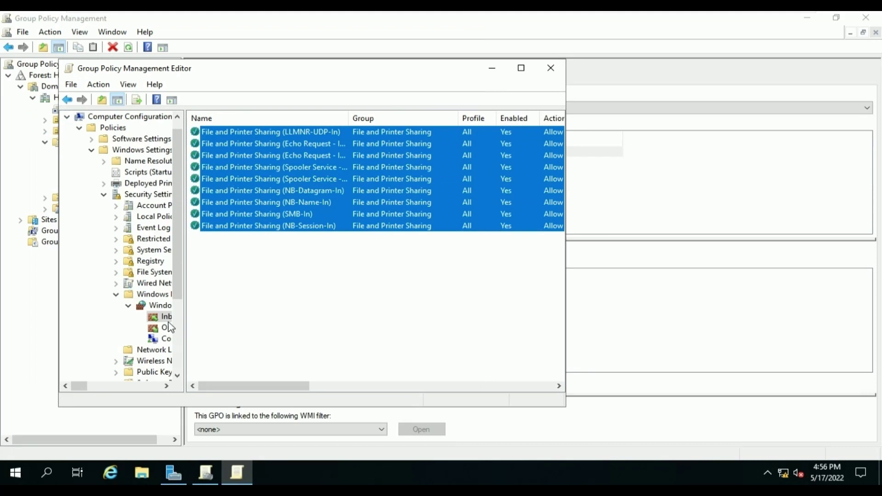
Add the three predefined Windows Management Instrumentation (WMI) inbound rules, then close the editor
right_click(224, 306)
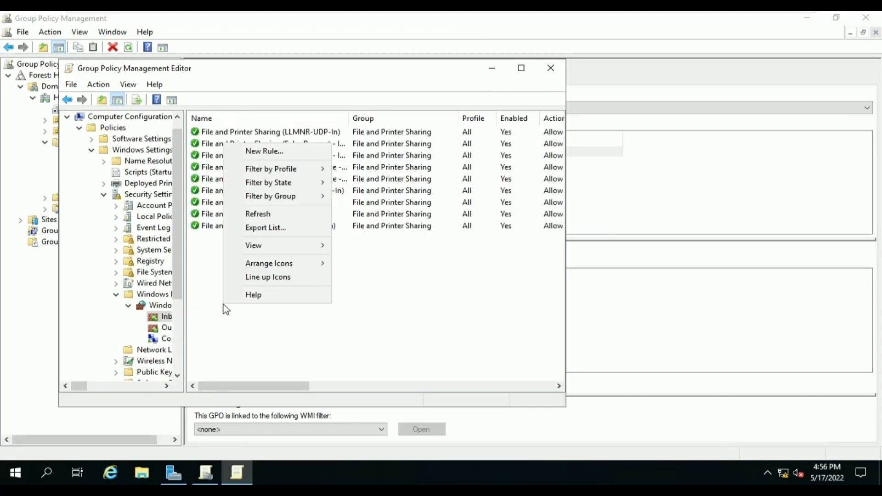
click(277, 149)
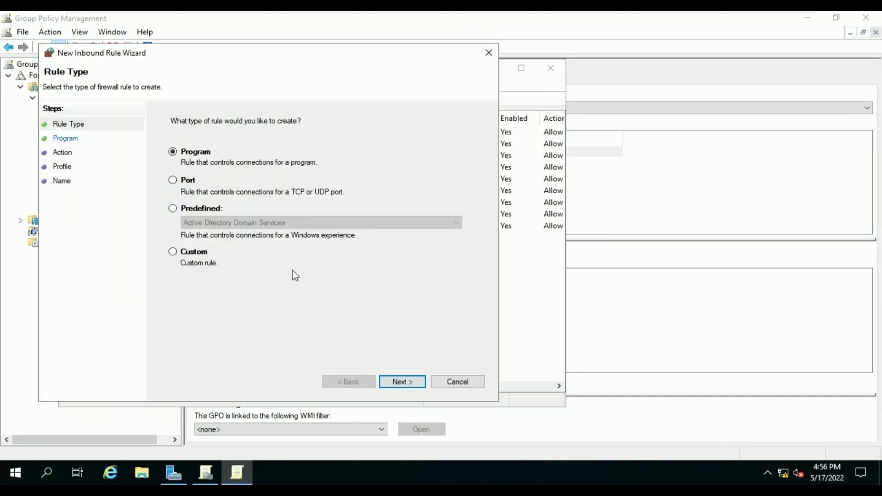
click(203, 208)
click(223, 224)
scroll(261, 345, down, 7)
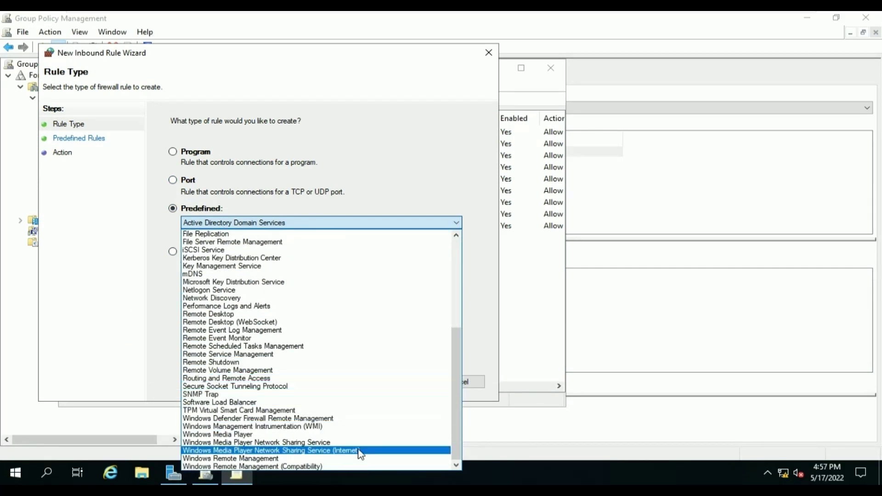
click(370, 427)
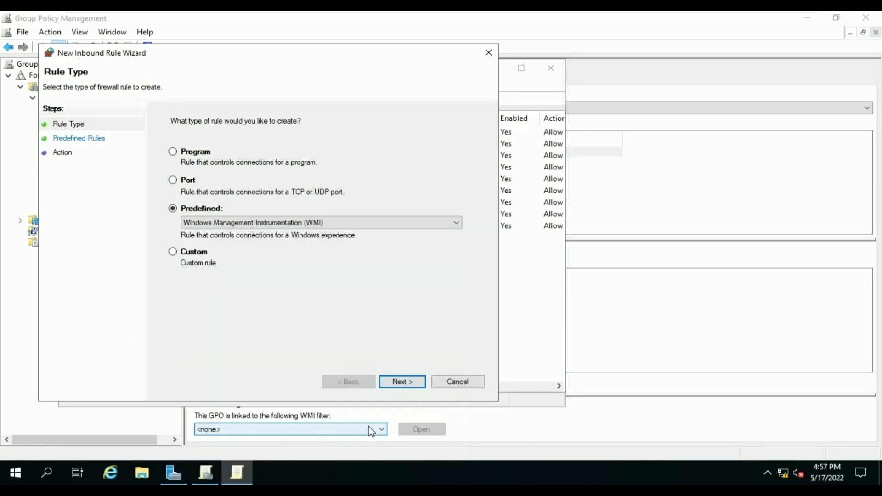
click(394, 385)
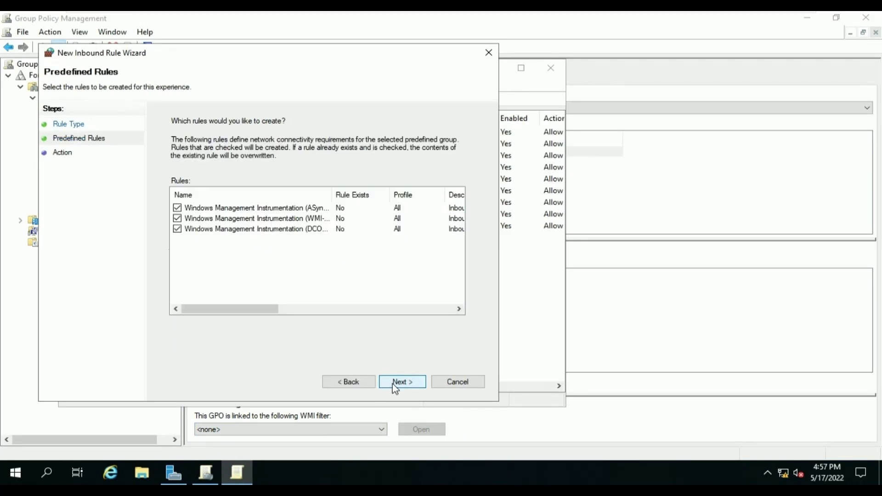
click(393, 383)
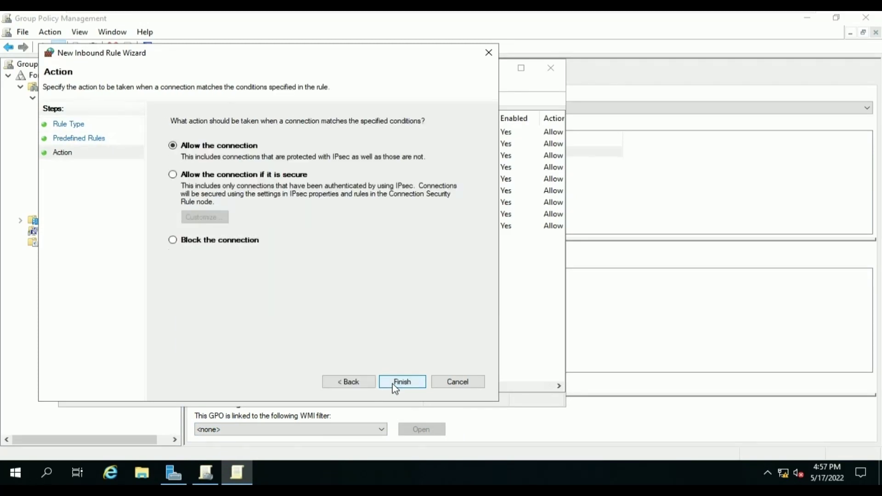
click(394, 383)
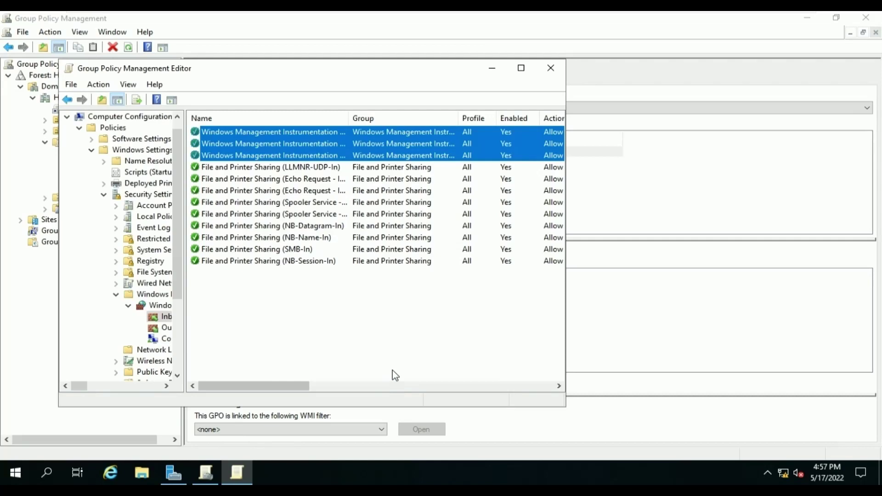
click(550, 68)
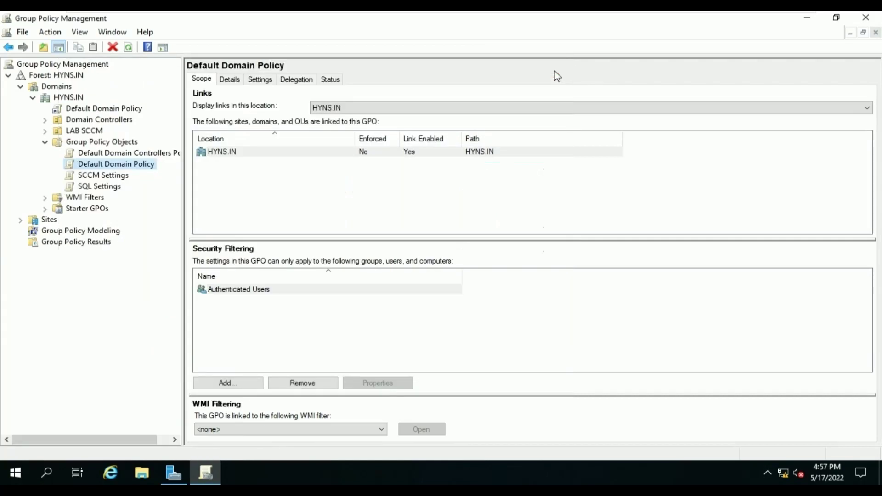
Expand LAB SCCM > Servers > 2K19 to reveal MSSQL and SCCM, checking SCCM Settings' links
click(45, 131)
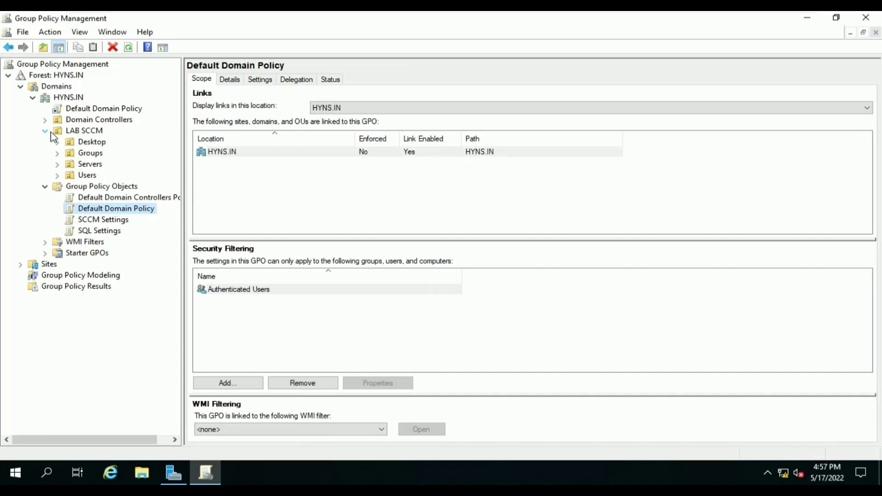
click(78, 220)
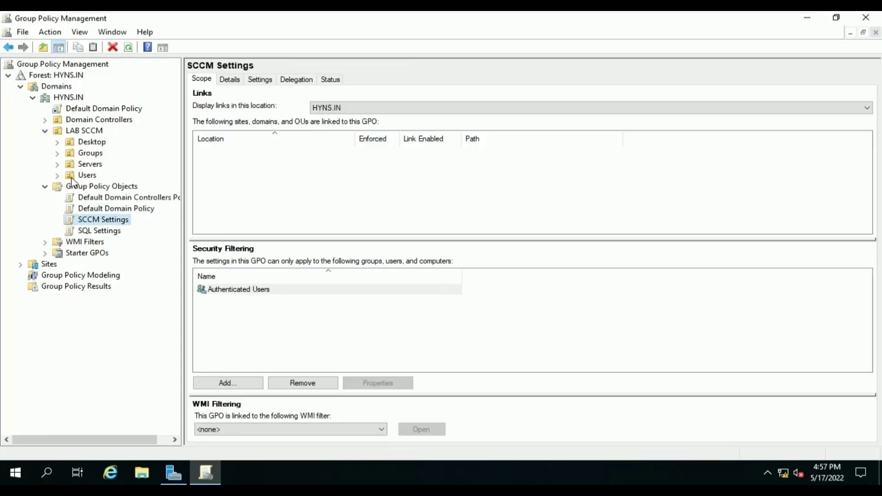
click(57, 165)
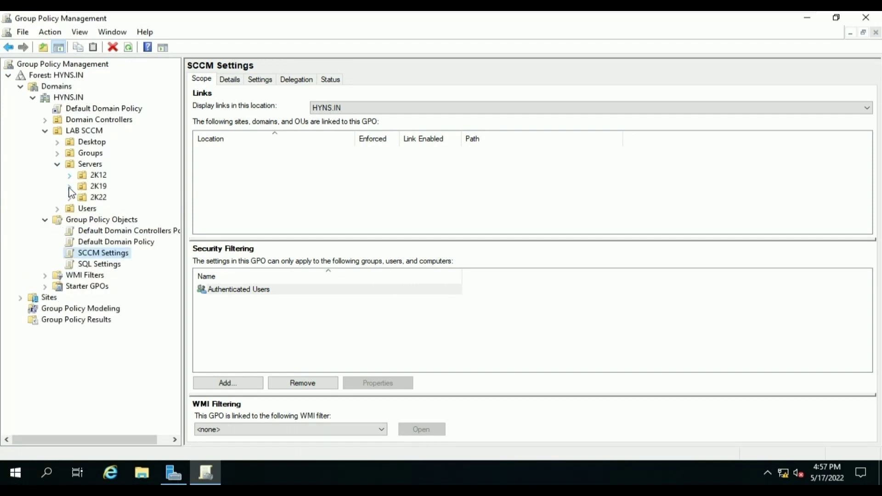
click(70, 187)
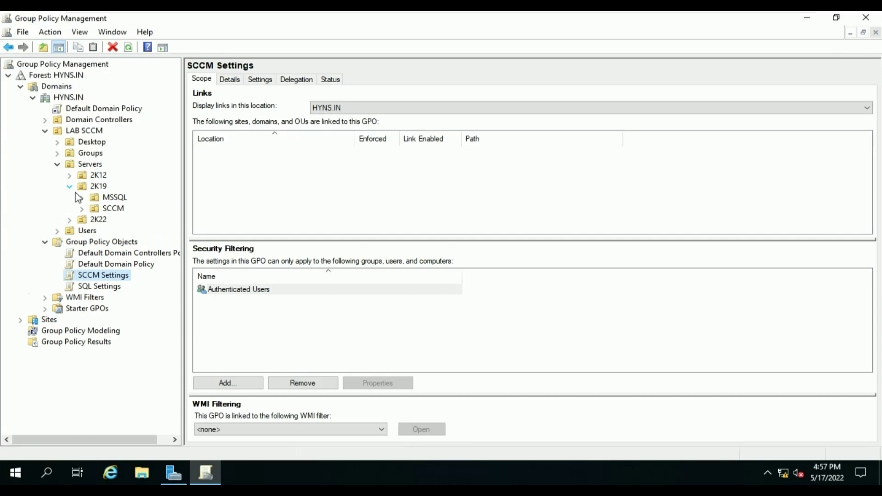
Link the existing SCCM Settings GPO to the SCCM OU under 2K19
click(111, 209)
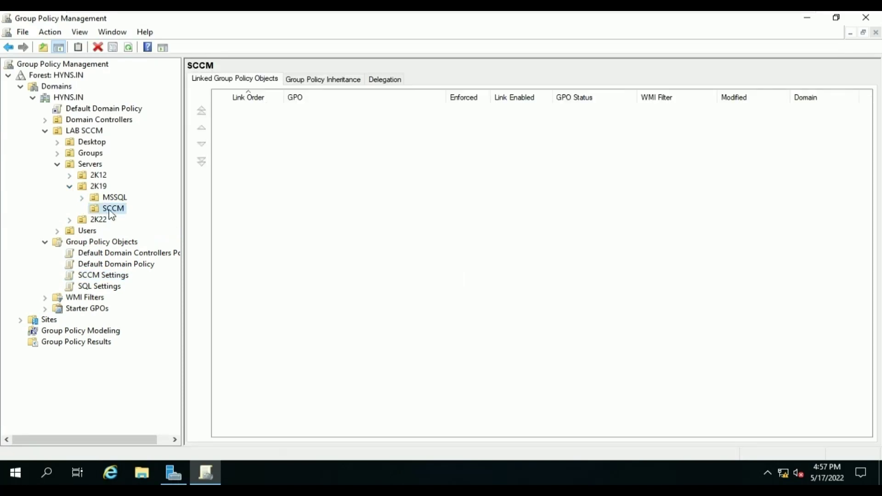
right_click(111, 214)
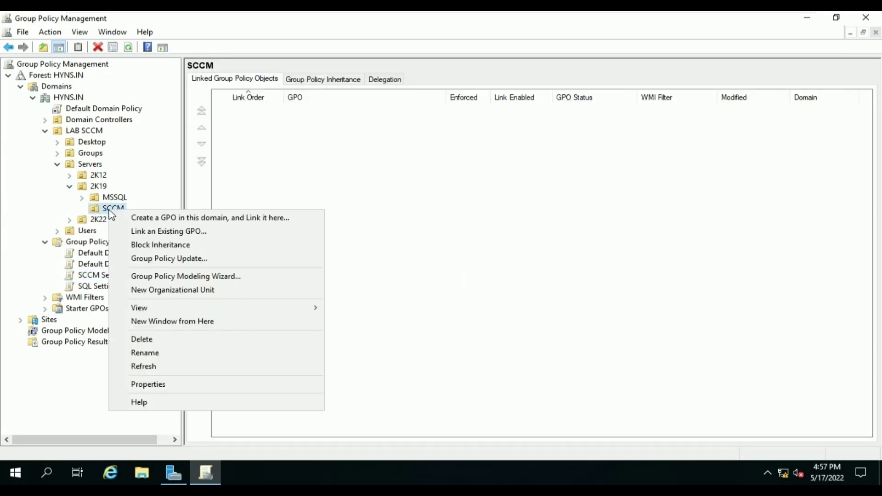
click(202, 235)
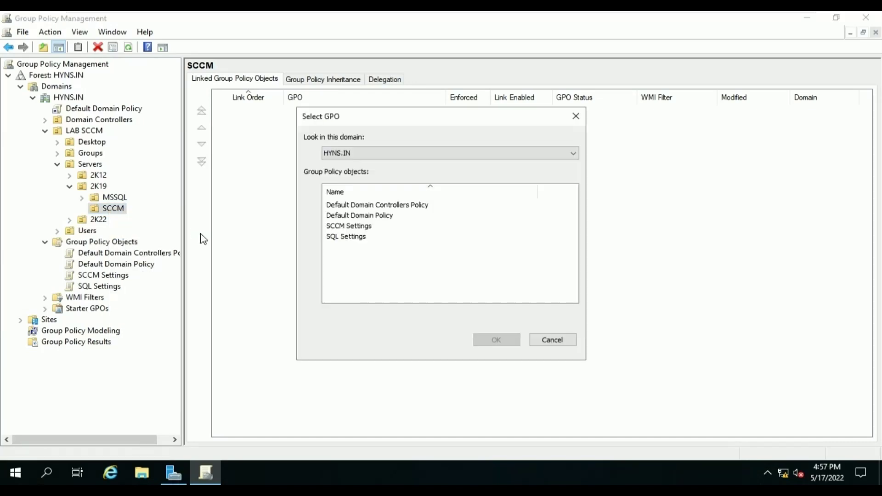
click(358, 226)
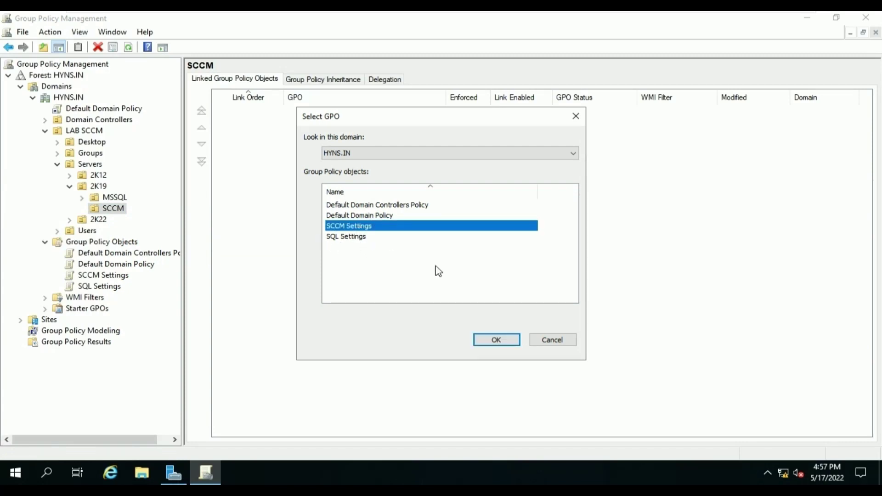
click(510, 344)
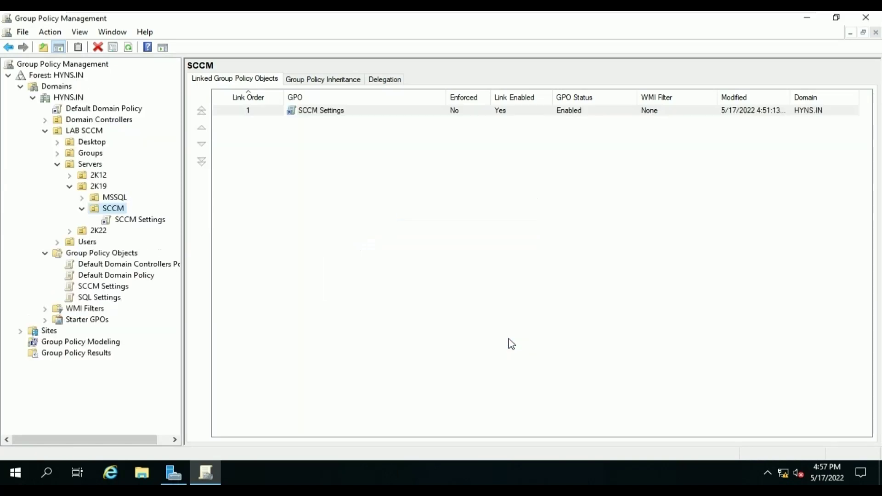
Link the existing SQL Settings GPO to the MSSQL OU and expand MSSQL to show it
click(110, 199)
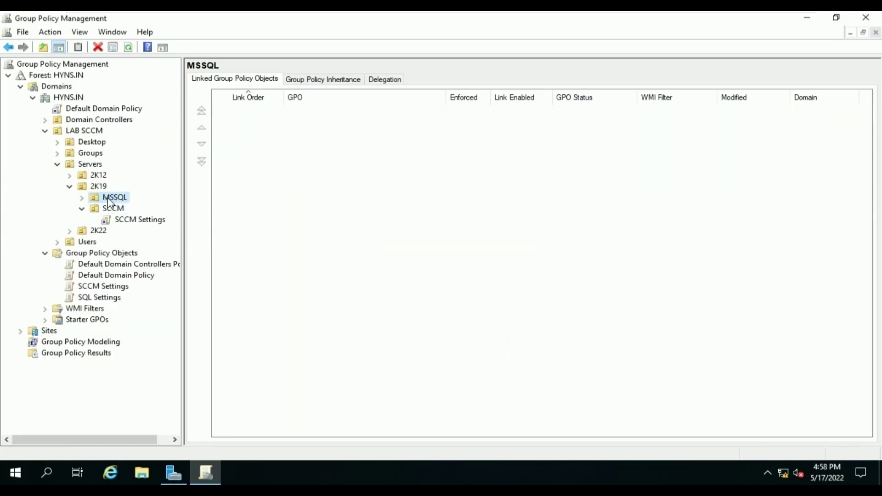
right_click(110, 202)
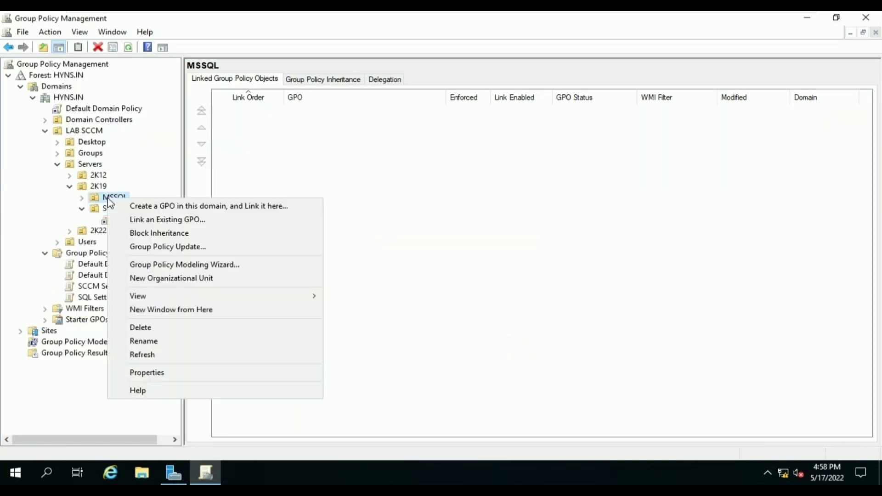
click(227, 229)
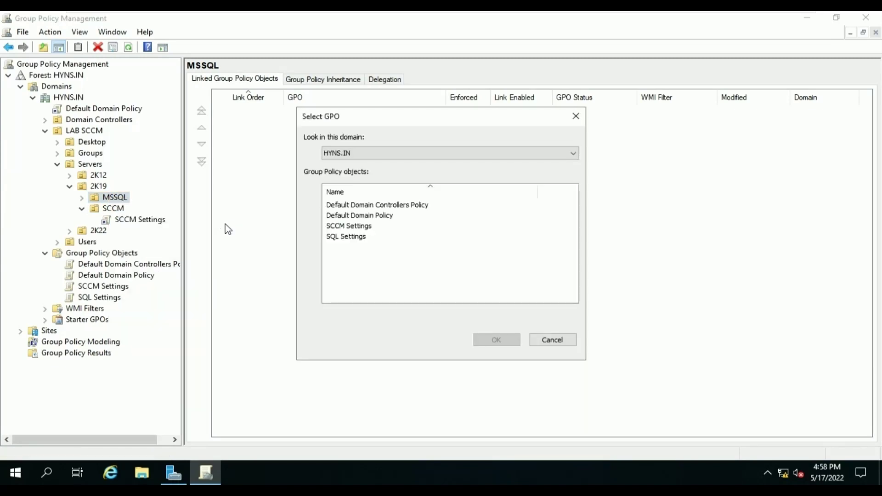
click(348, 237)
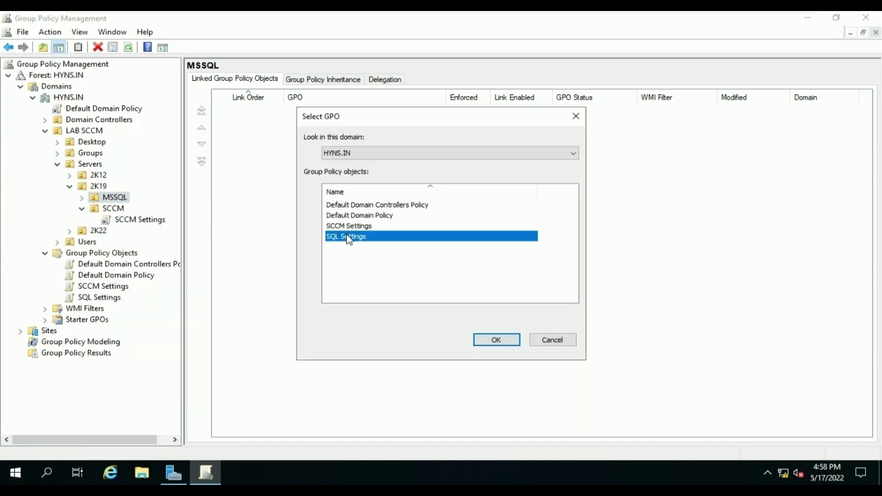
click(498, 343)
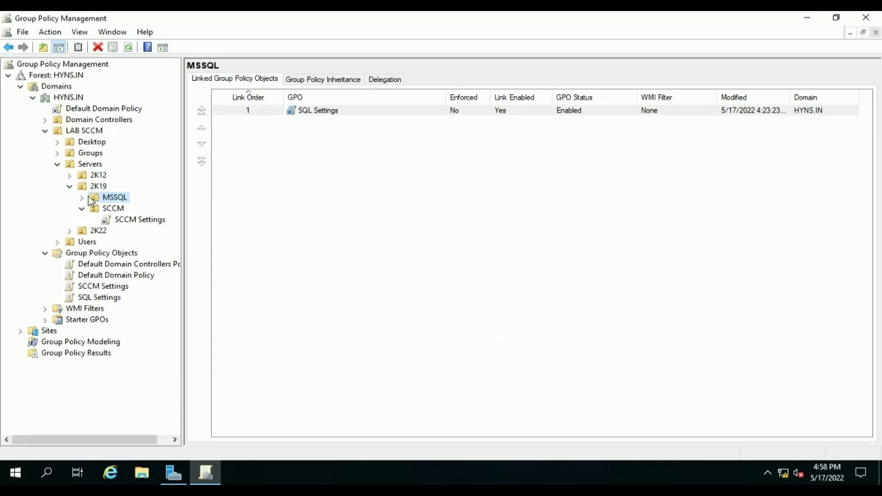
click(82, 198)
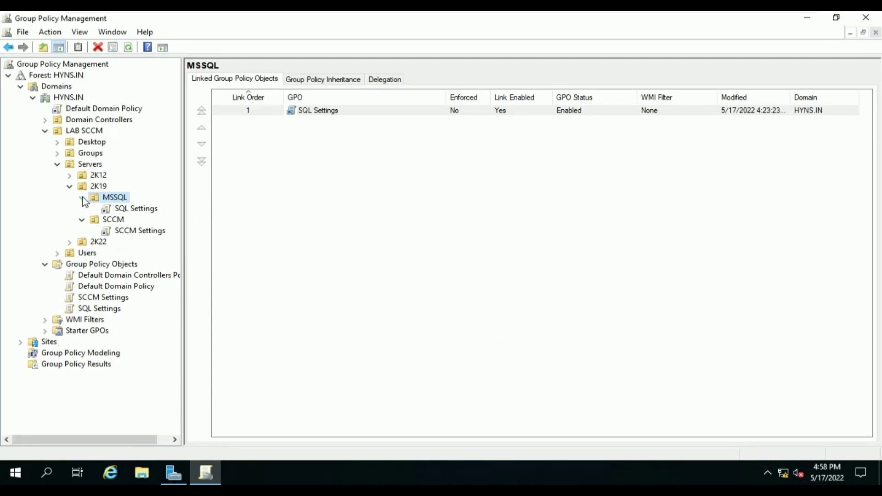
Edit Default Domain Policy and show Computer Preferences > Control Panel Settings > Local Users and Groups
click(114, 287)
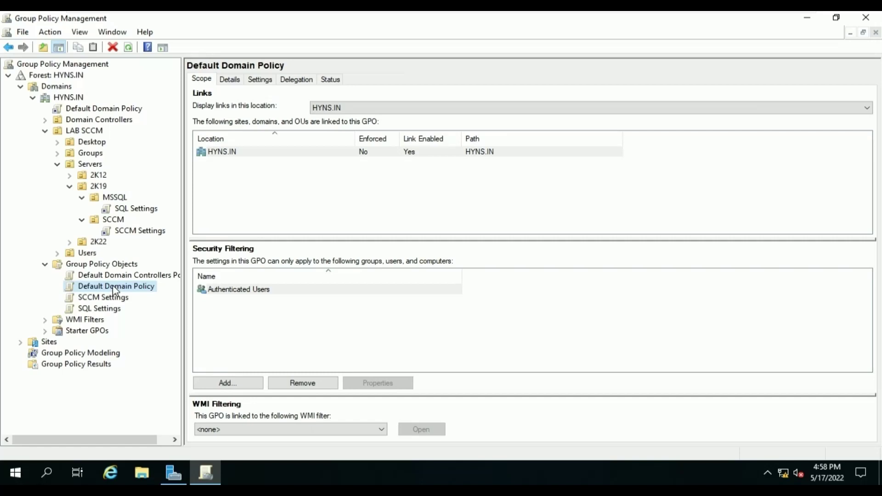
right_click(115, 290)
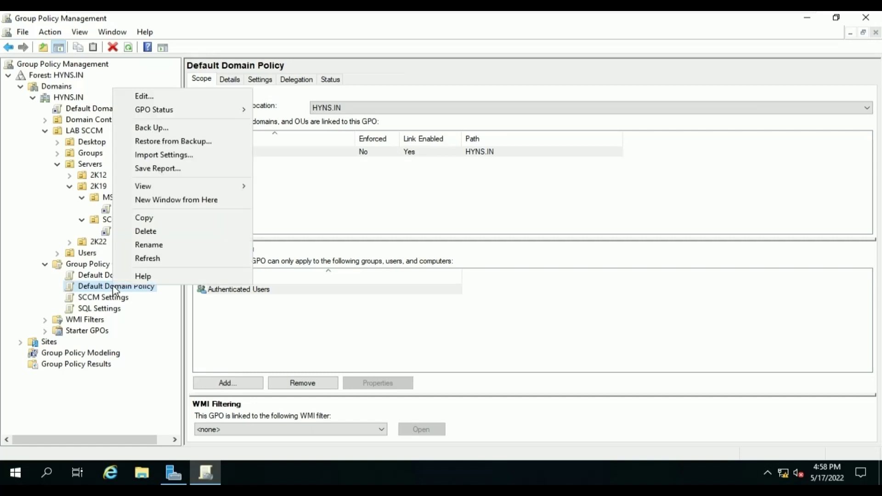
click(203, 99)
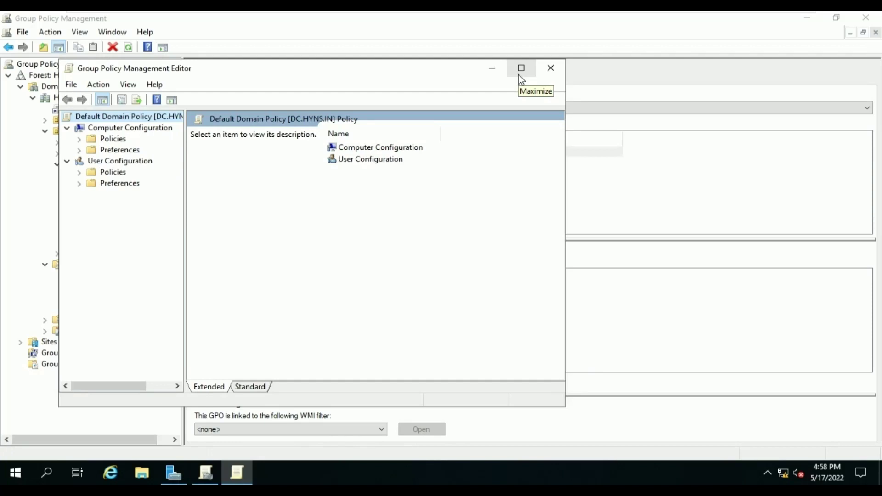
click(79, 149)
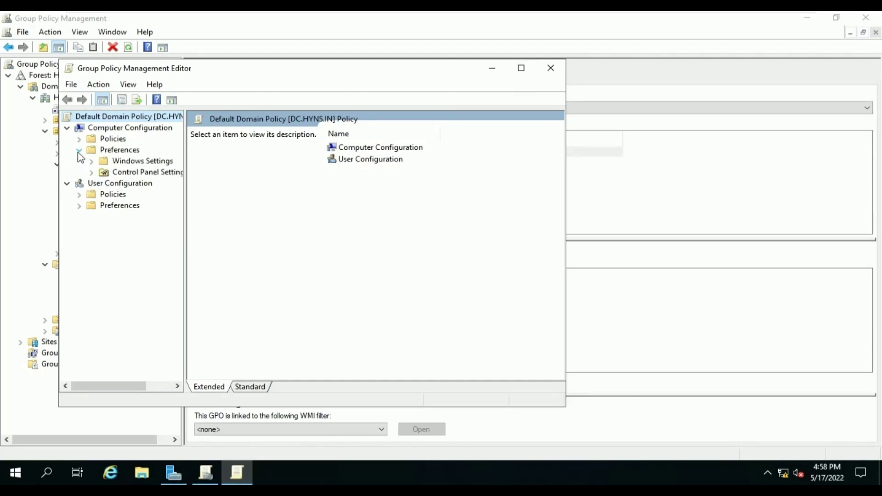
click(91, 173)
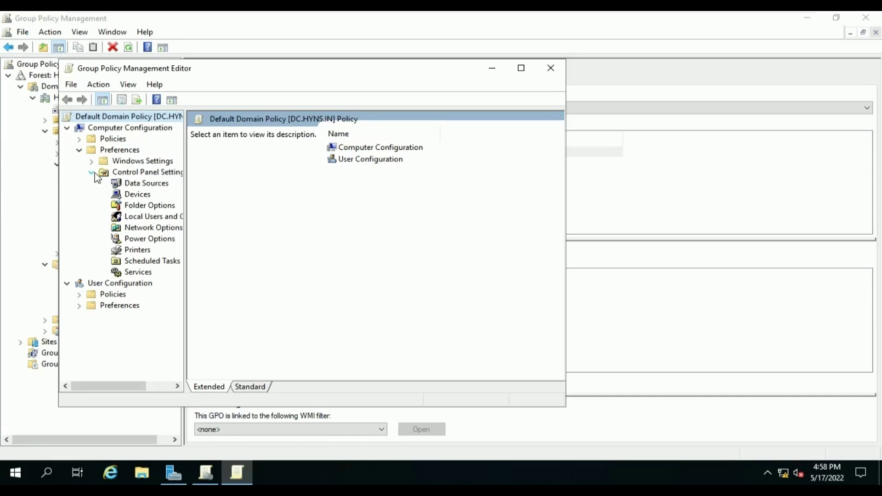
click(118, 217)
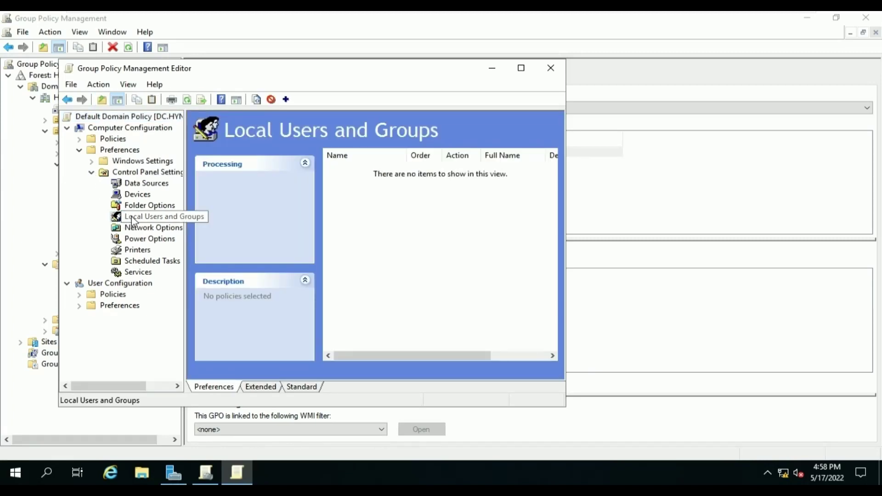
Create a new Local Group preference targeting the Administrators (built-in) group
right_click(133, 221)
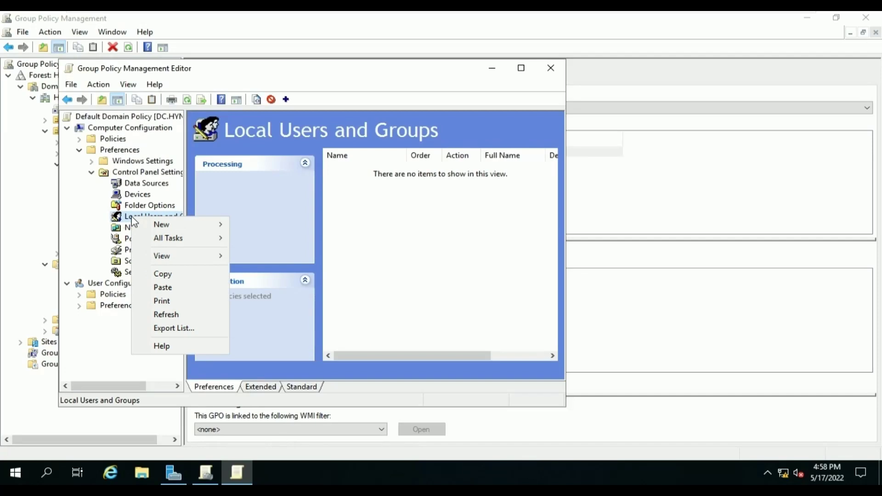
mouse_move(167, 225)
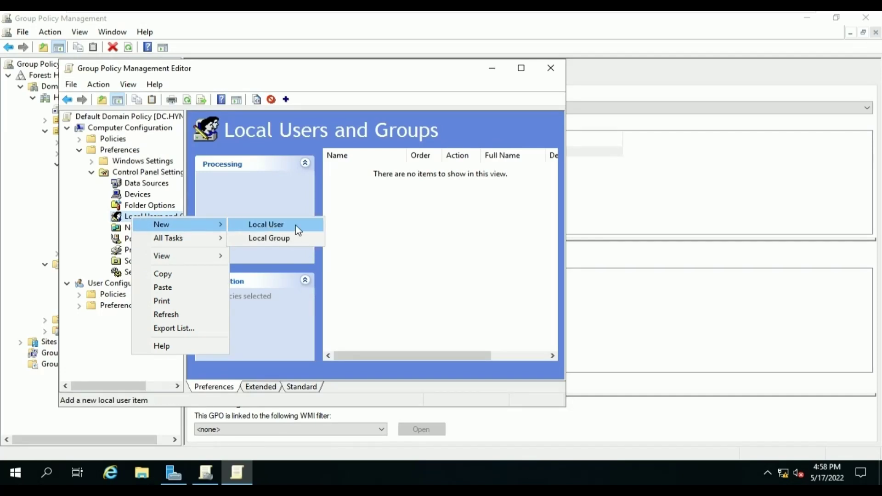
click(301, 239)
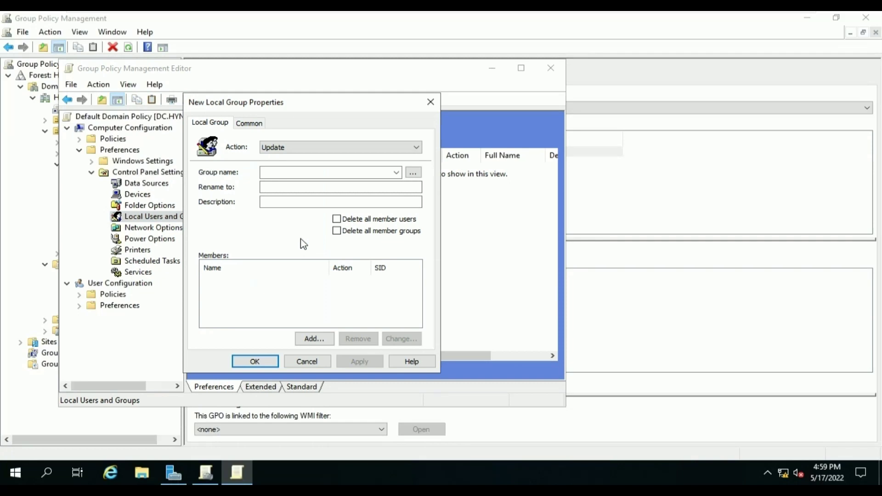
click(396, 172)
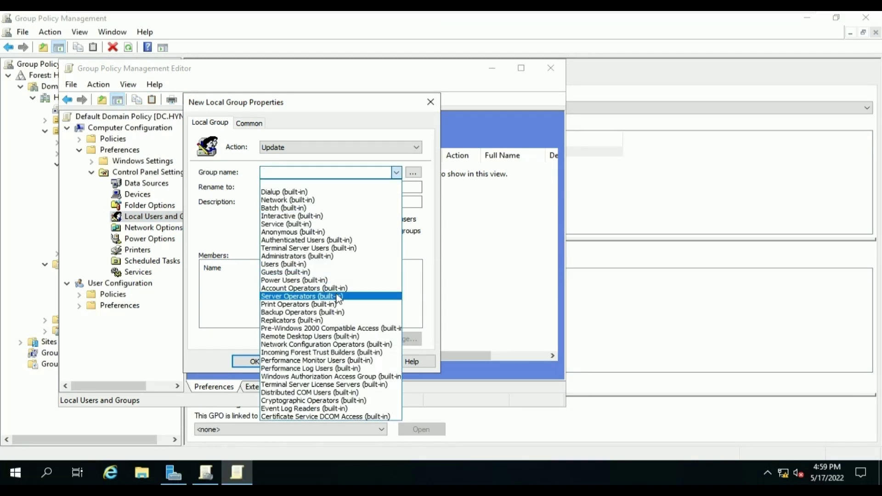
click(333, 257)
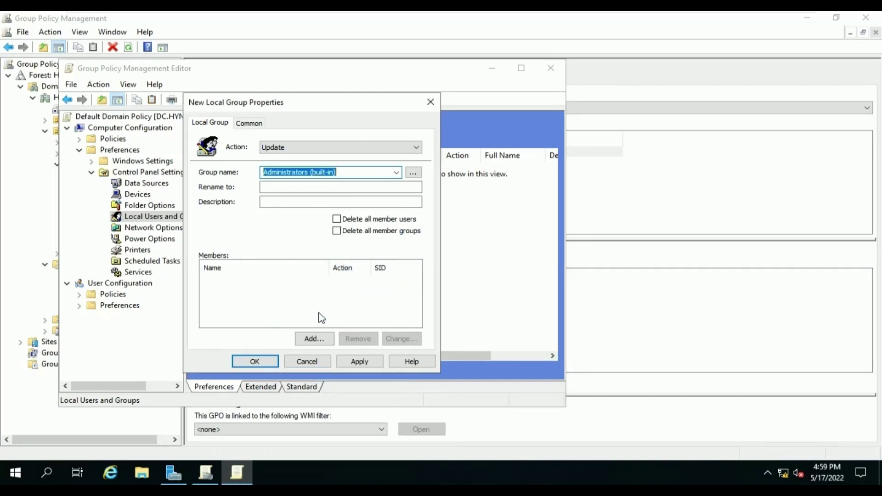
Add the SA-SCCMP_PUSH service account as an Administrators (built-in) member and save the item
click(314, 342)
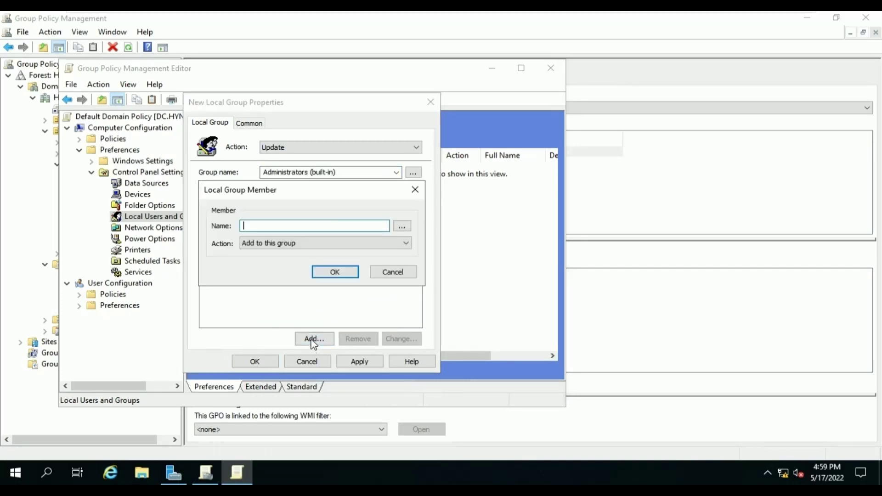
click(400, 228)
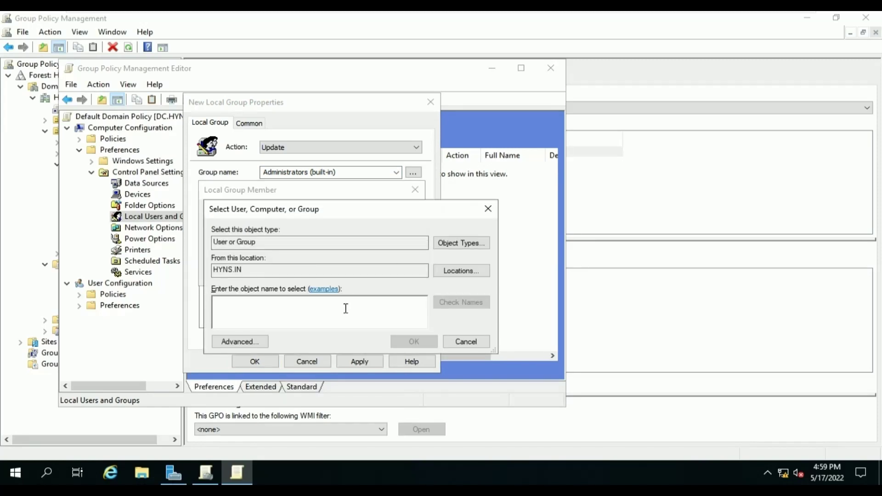
text(sa)
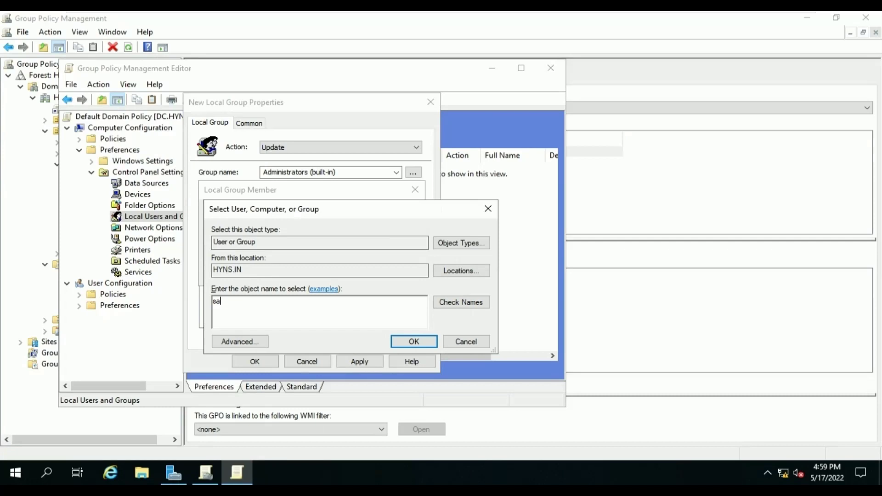
click(453, 305)
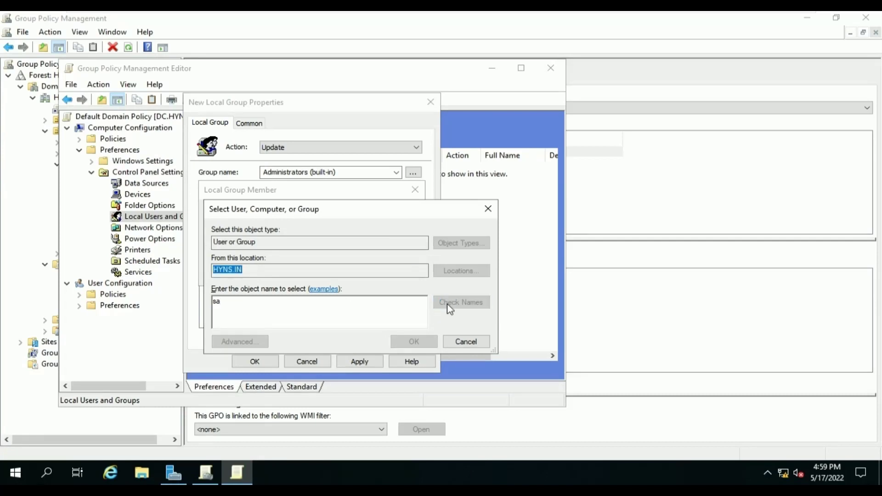
drag(296, 294, 363, 294)
click(292, 328)
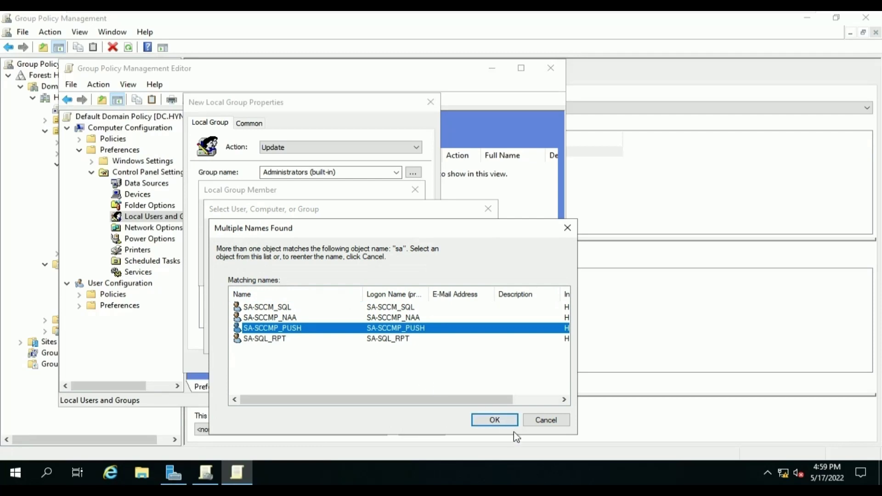
click(505, 421)
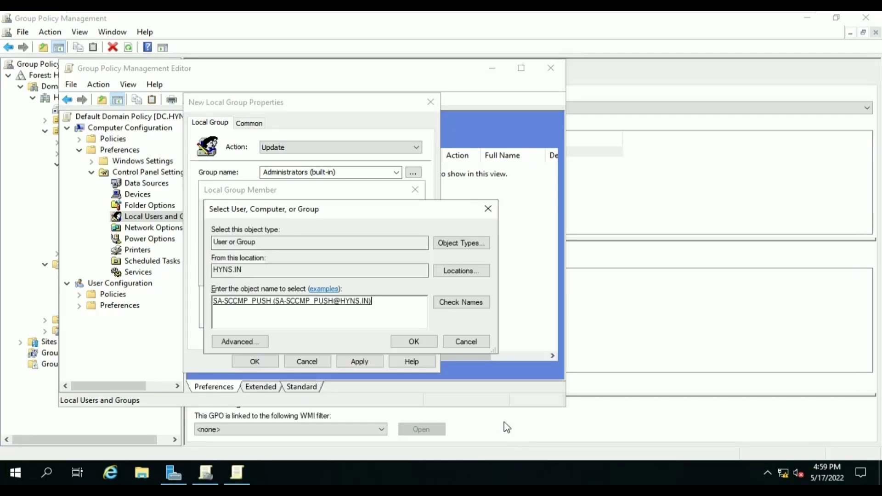
click(405, 341)
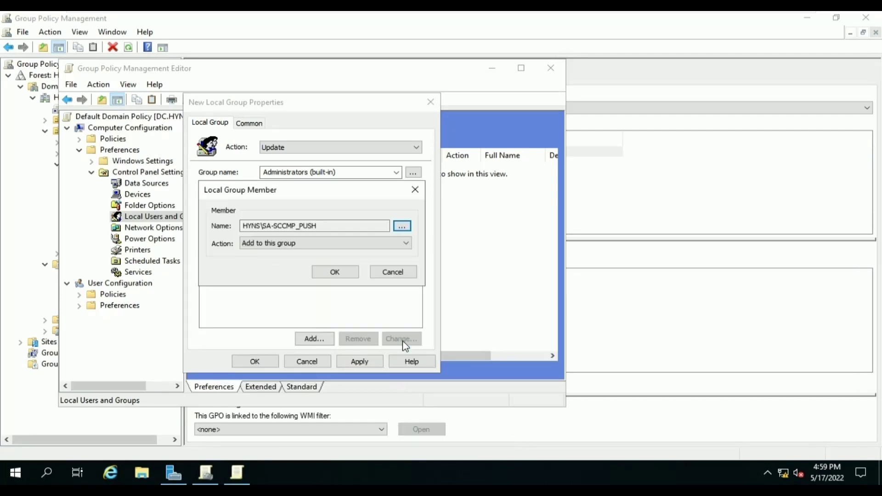
click(344, 273)
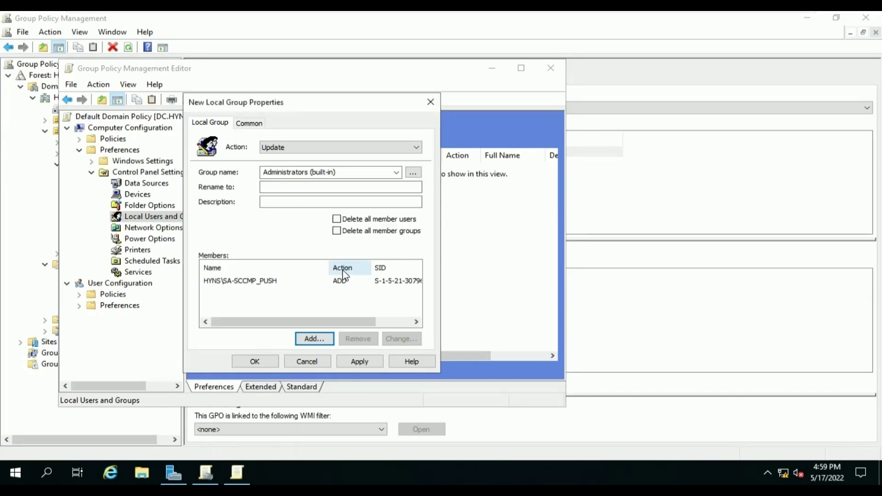
click(378, 362)
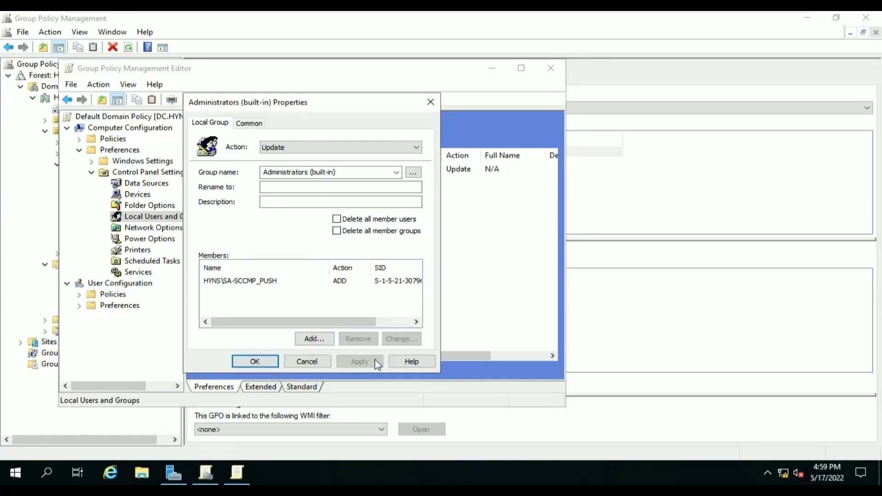
click(257, 362)
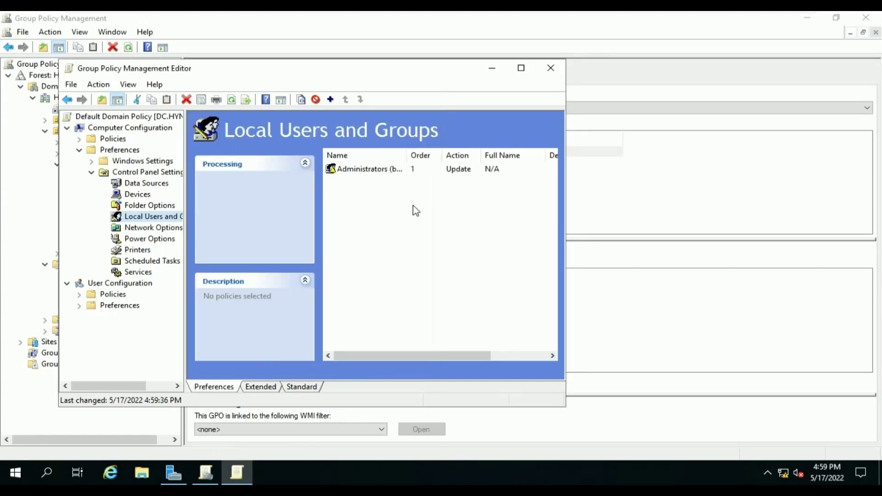
Close the Group Policy Management Editor to return to Default Domain Policy's scope
click(545, 79)
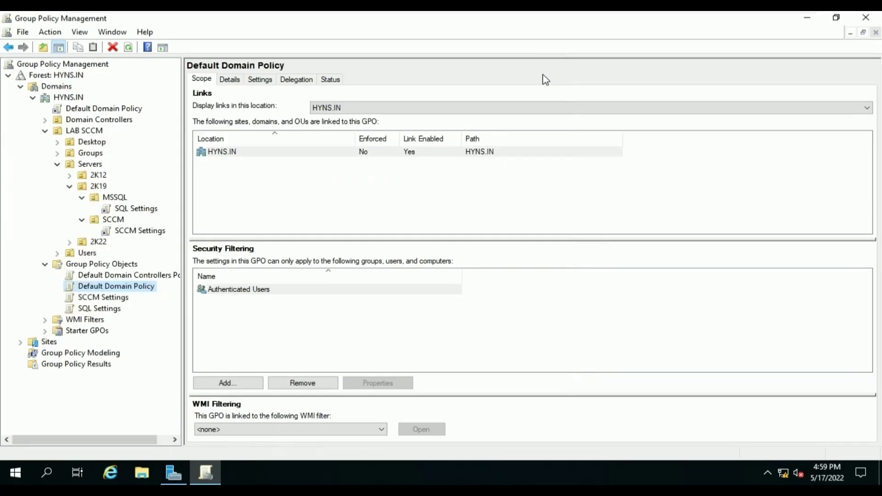
Select the SCCM Settings link under SCCM, dismiss the warning, and edit the GPO
click(132, 231)
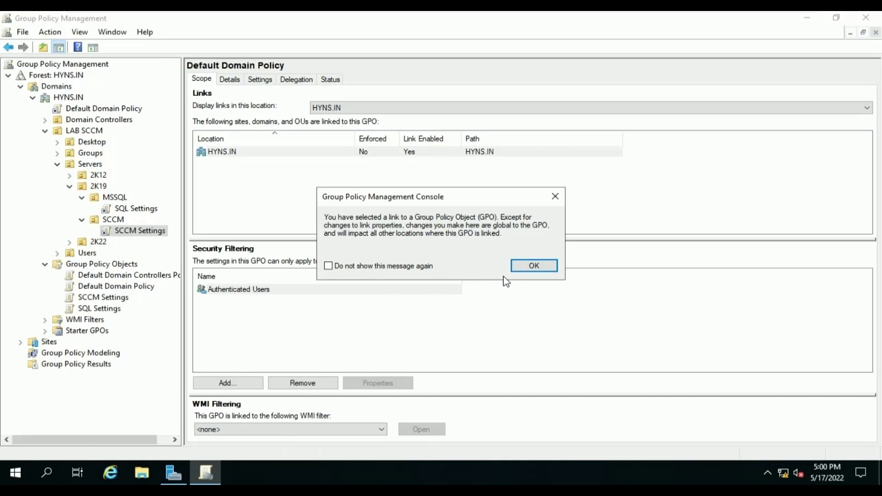
click(546, 268)
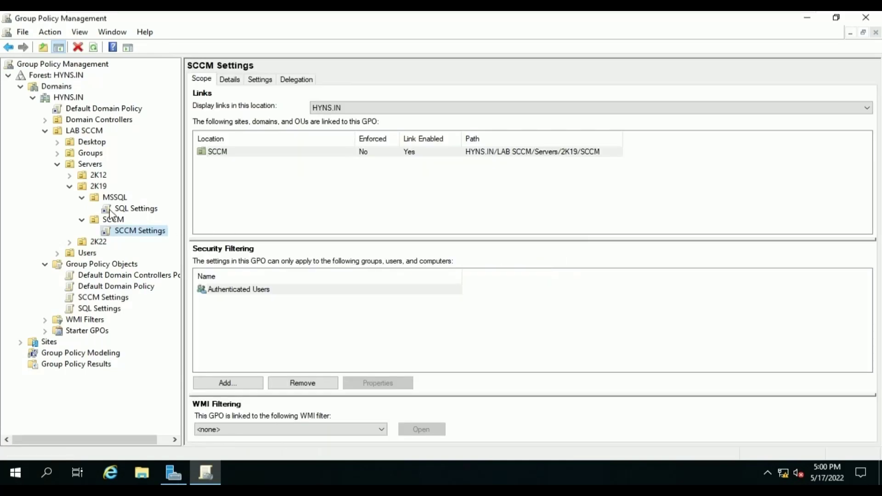
right_click(129, 235)
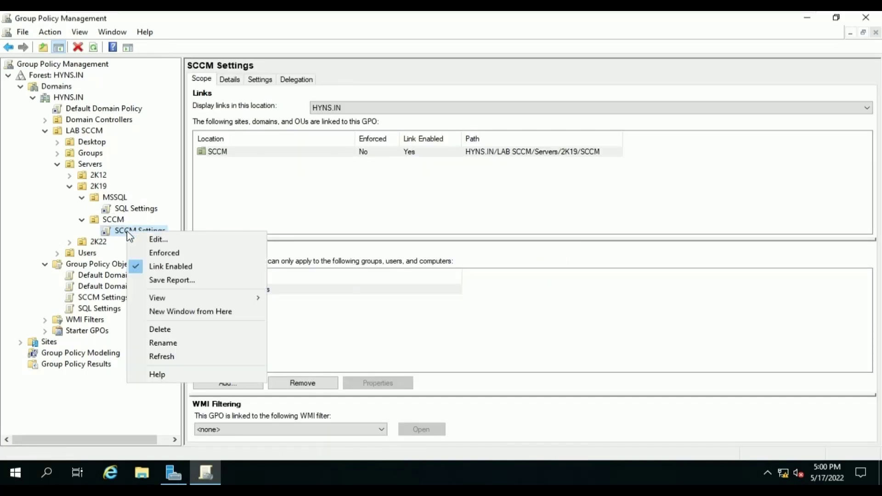
click(139, 239)
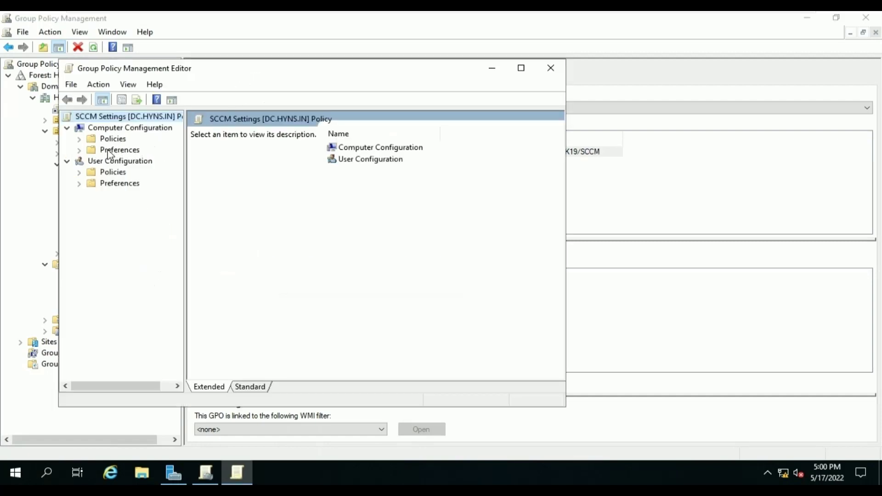
In SCCM Settings, go to Computer Preferences > Control Panel Settings > Local Users and Groups
click(80, 150)
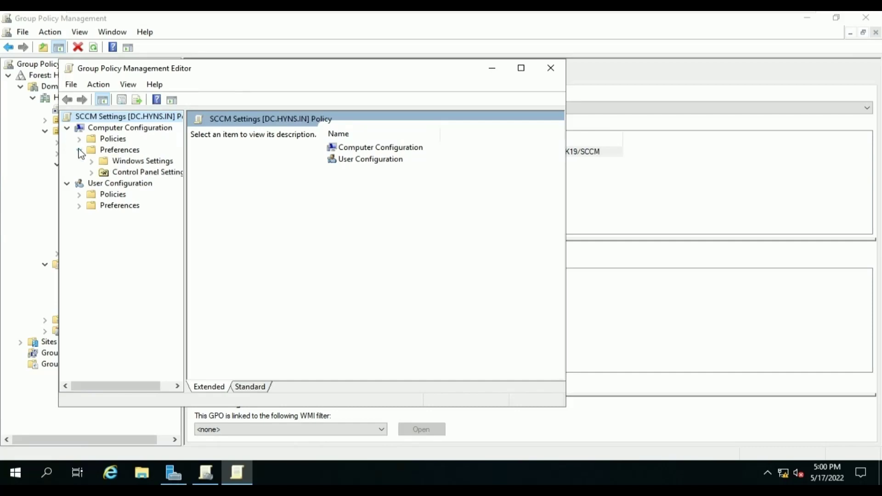
click(92, 173)
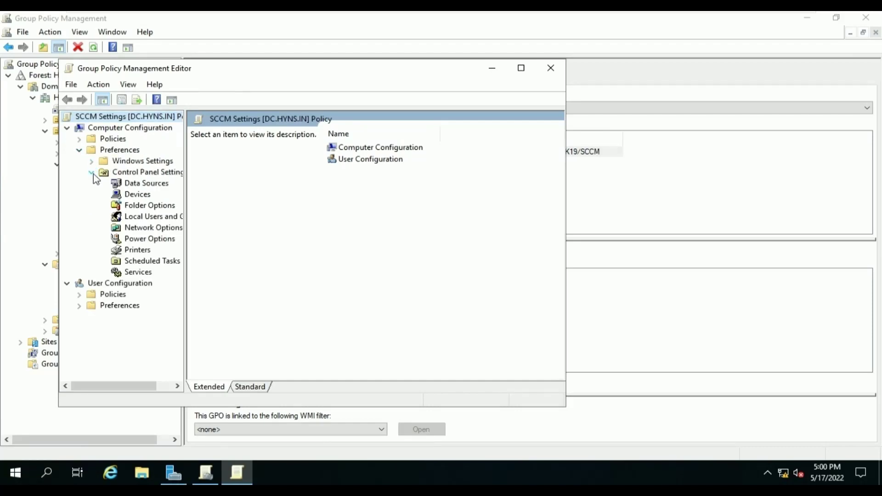
click(122, 219)
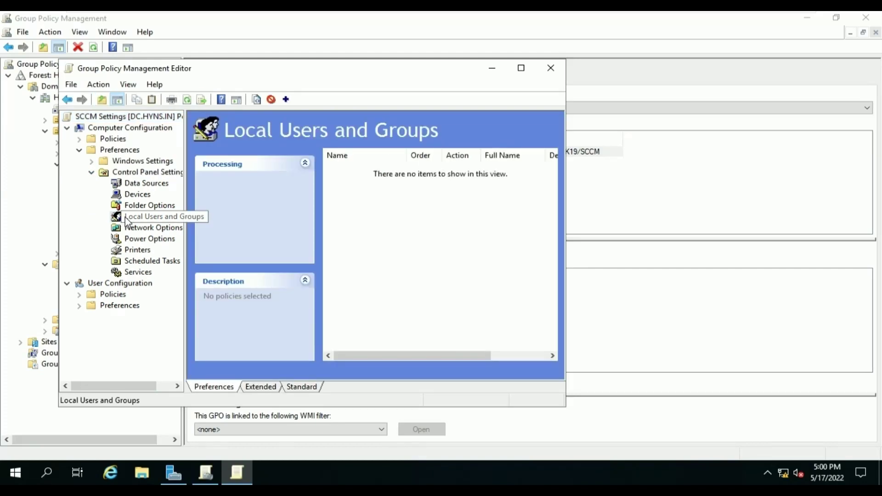
right_click(125, 218)
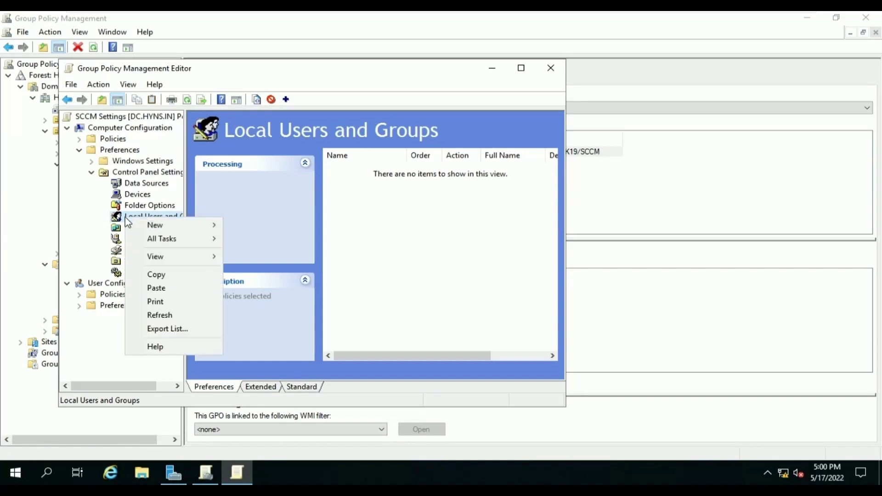
Create a new Local Group item targeting Administrators (built-in)
mouse_move(178, 229)
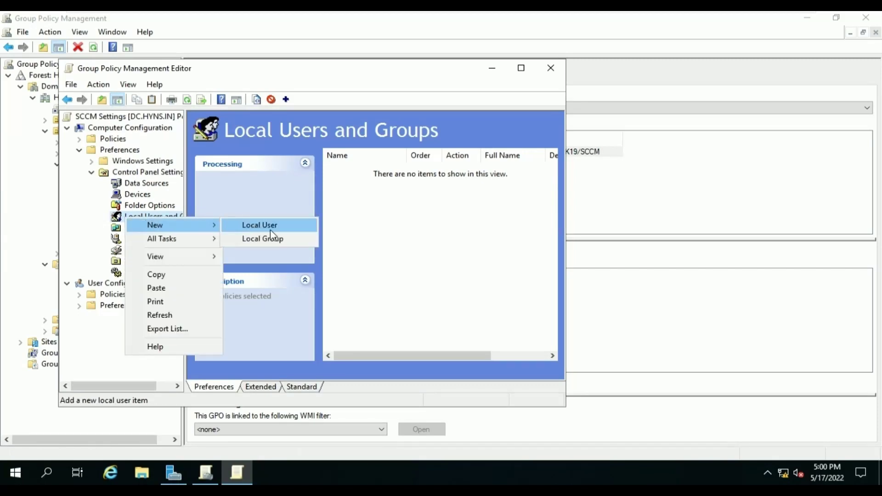
click(282, 240)
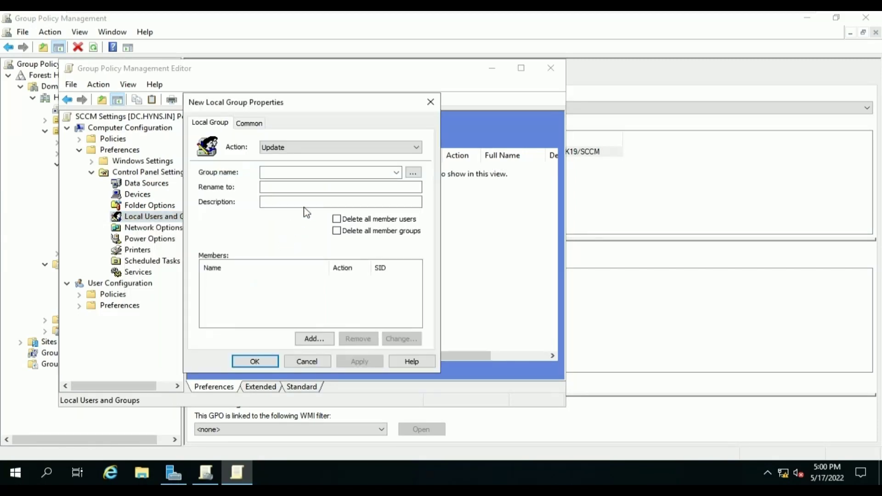
click(395, 173)
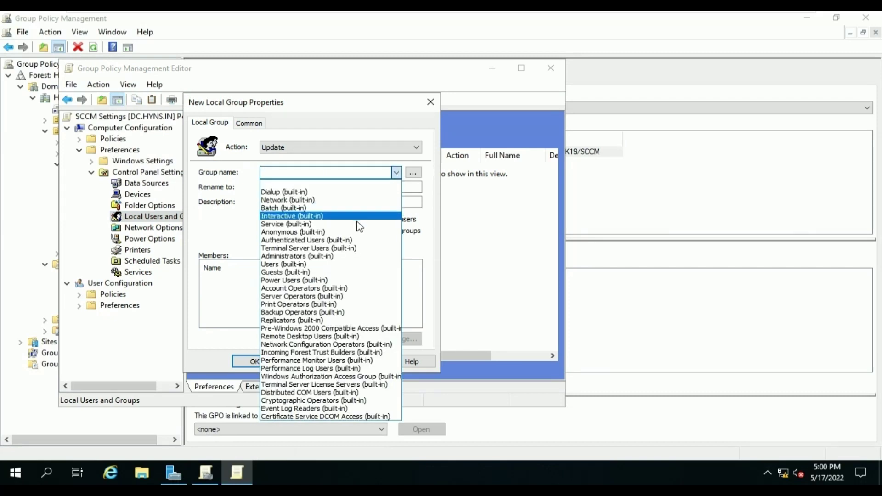
click(345, 256)
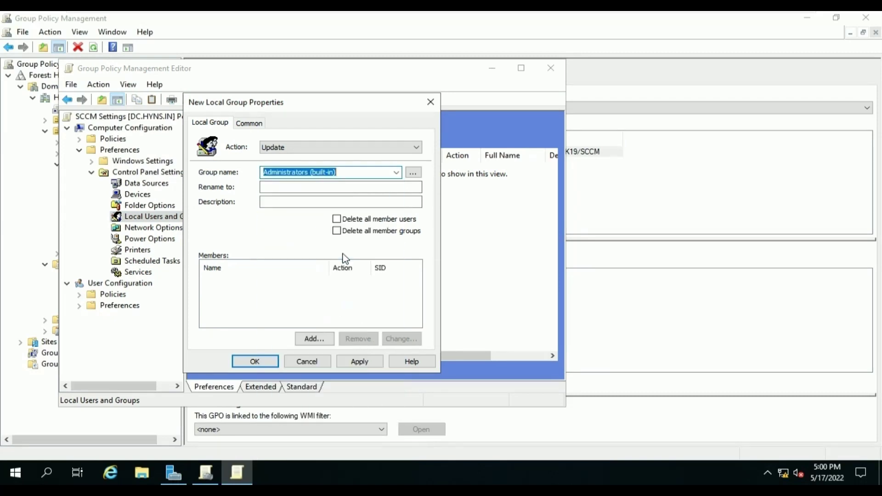
Look up 'grp' in the directory and enter HYNS\GRP-SCCM_Accounts as the member to add
click(314, 339)
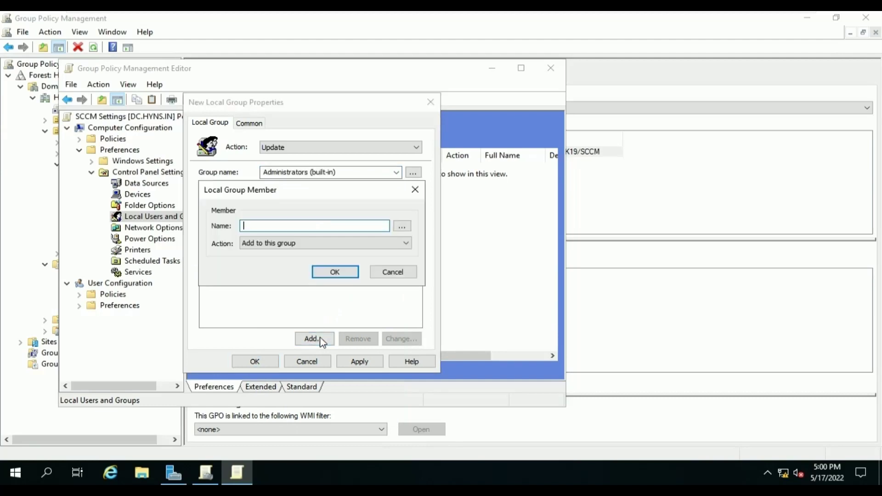
click(402, 227)
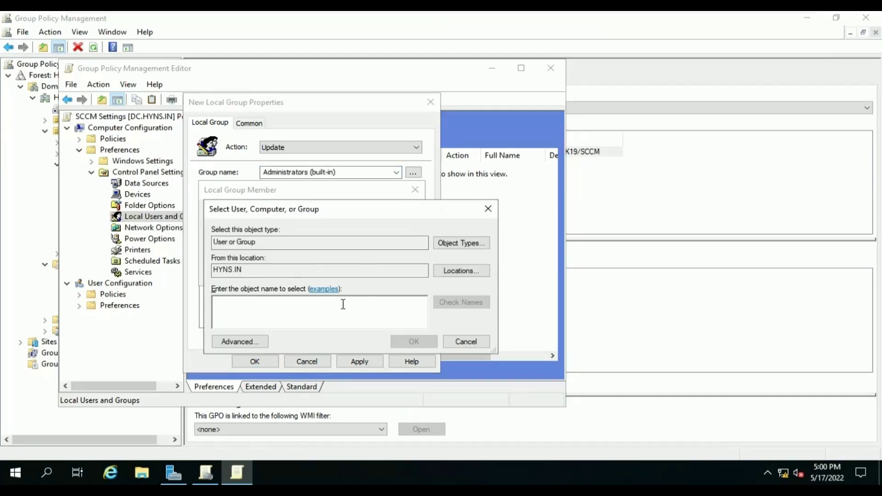
text(grp)
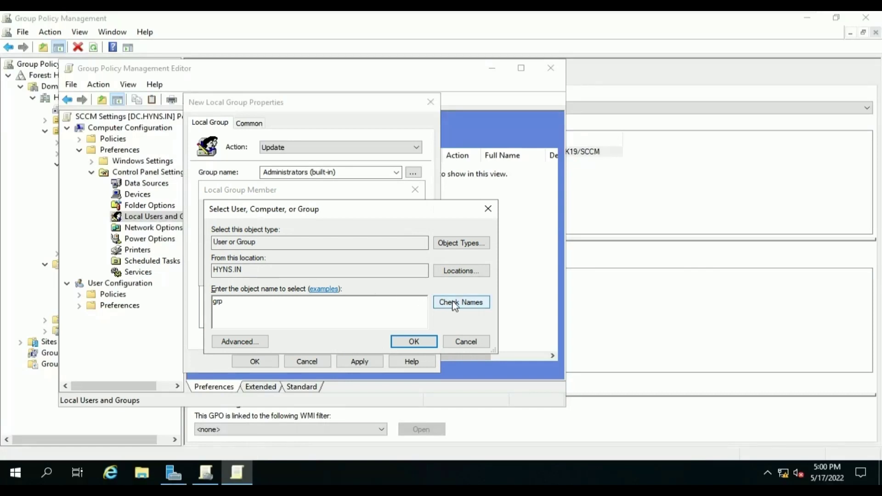
click(454, 302)
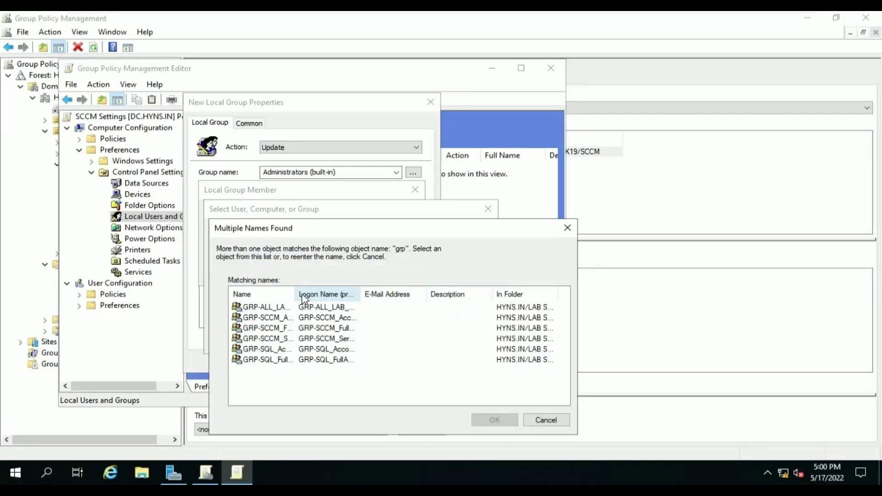
drag(295, 294, 346, 294)
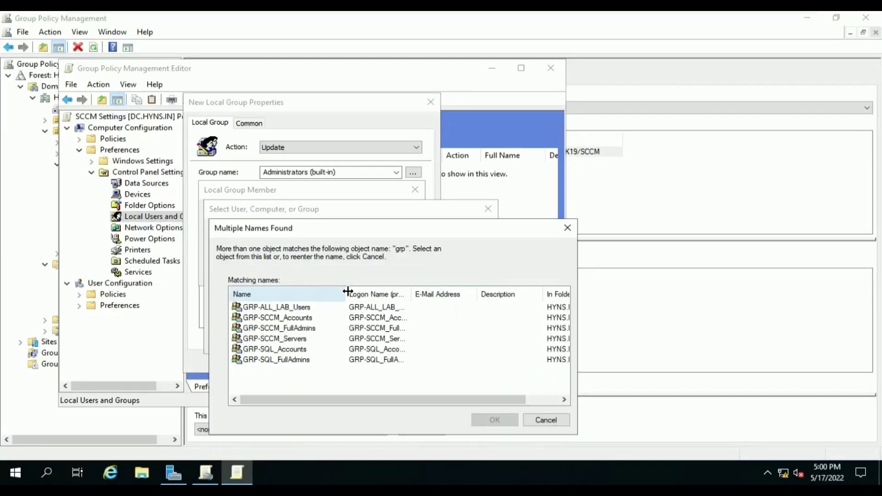
click(321, 318)
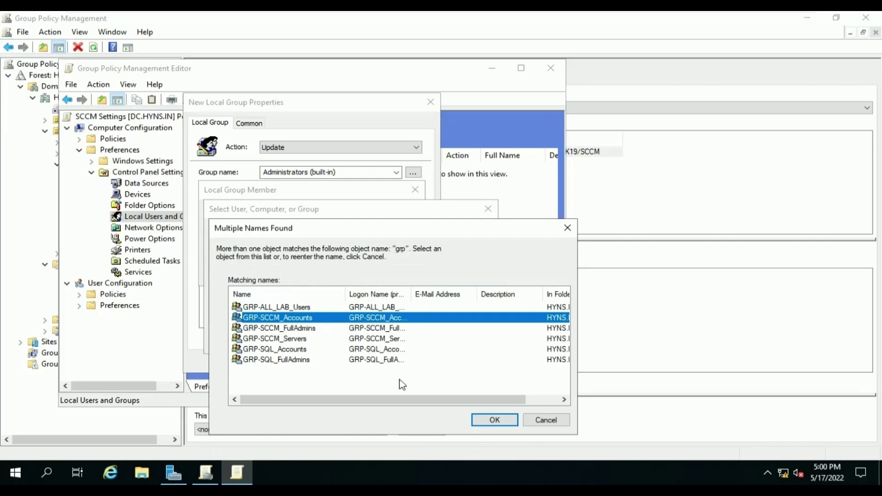
click(505, 422)
click(393, 339)
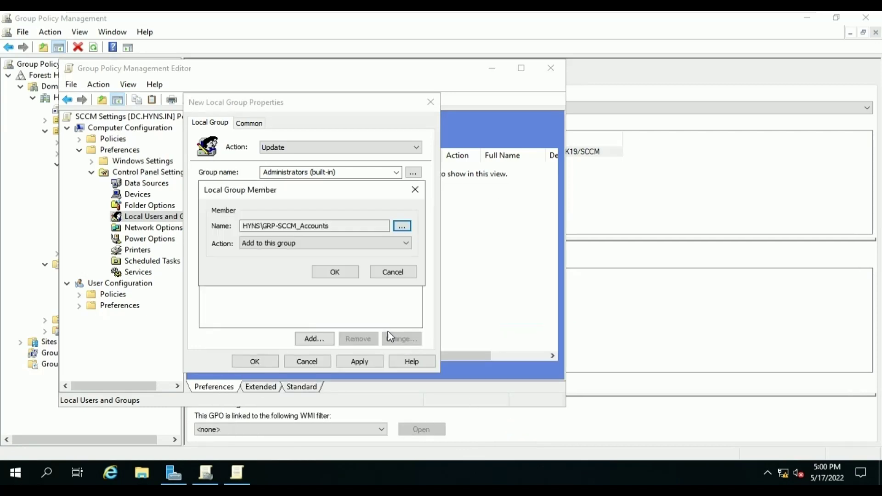
Add GRP-SCCM_Accounts and GRP-SCCM_Servers as members, then apply and save the Administrators item
click(331, 271)
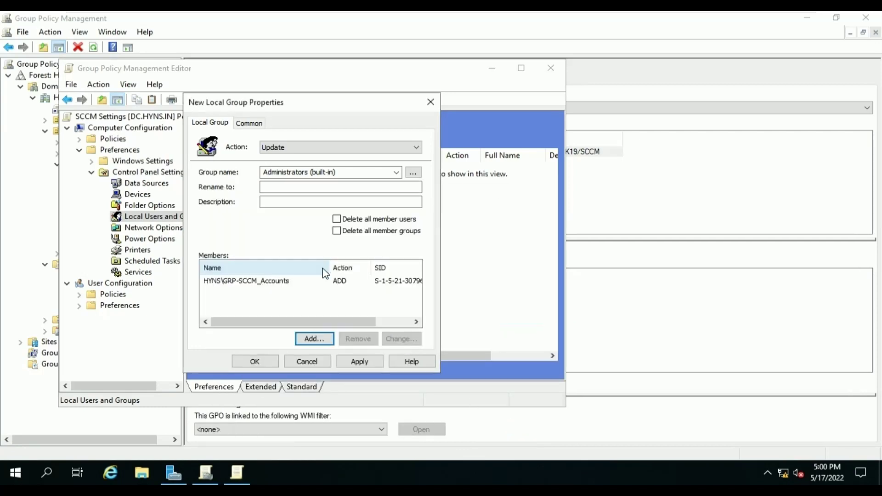
click(323, 343)
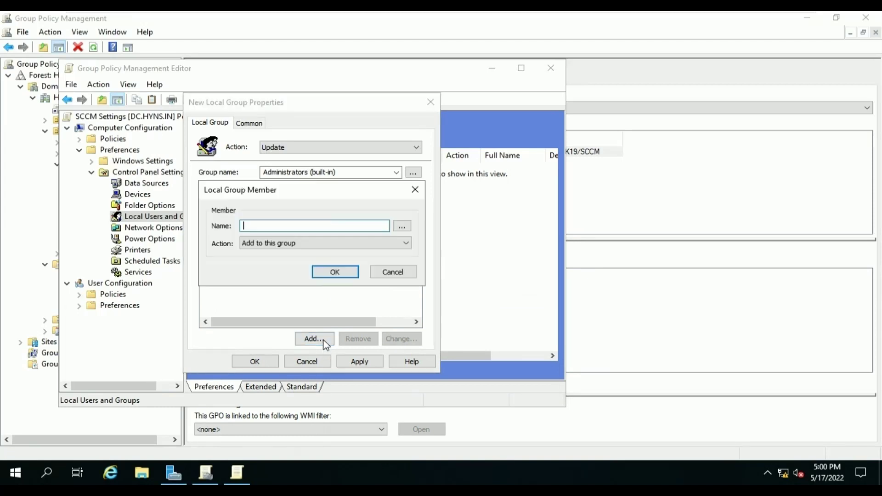
click(403, 226)
text(grp)
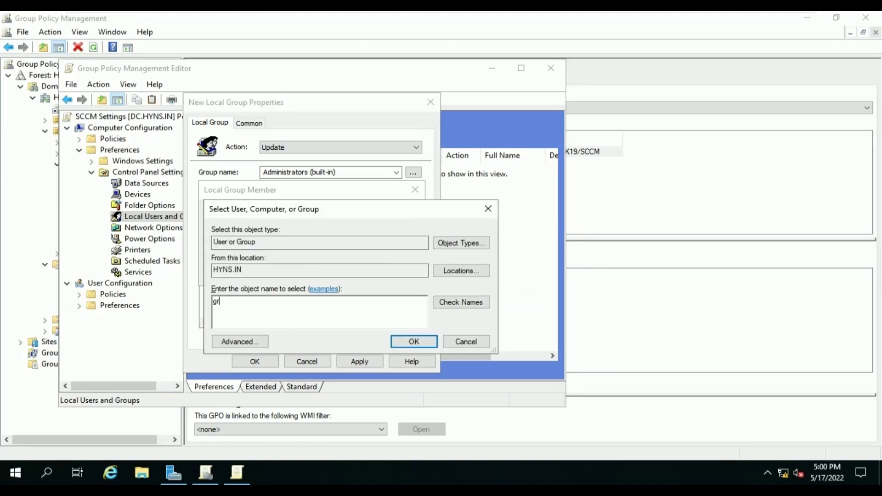
click(445, 303)
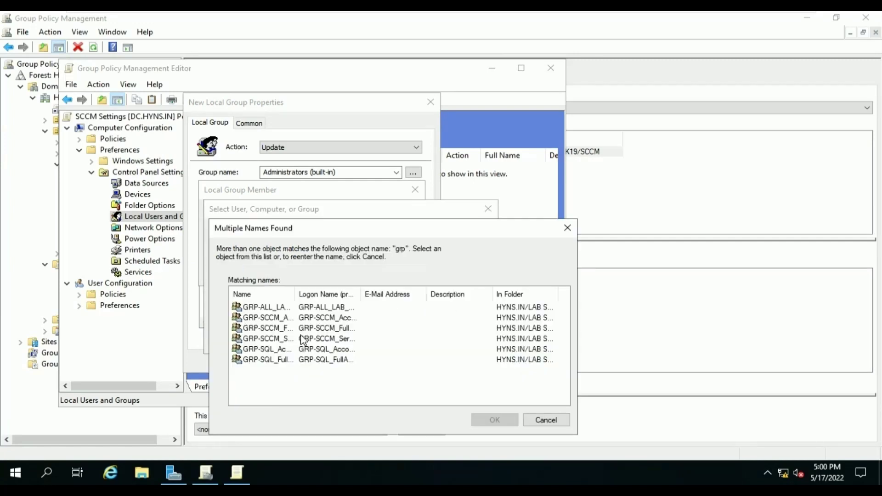
click(287, 340)
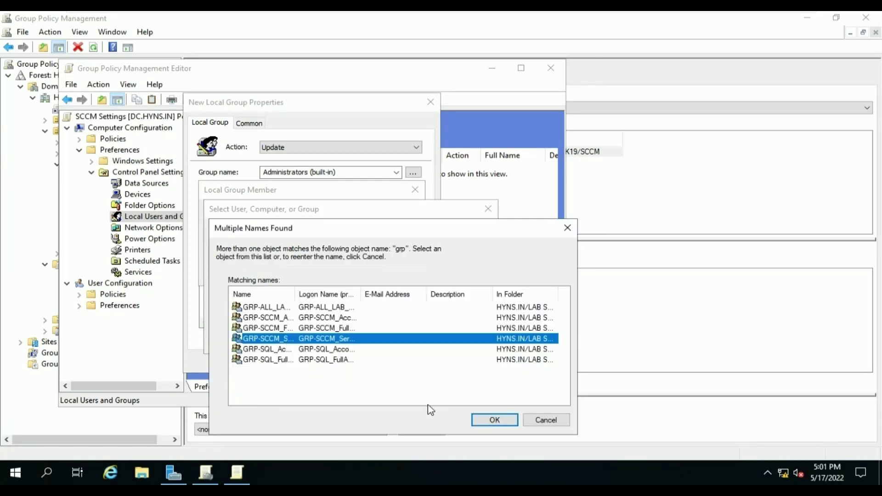
click(484, 419)
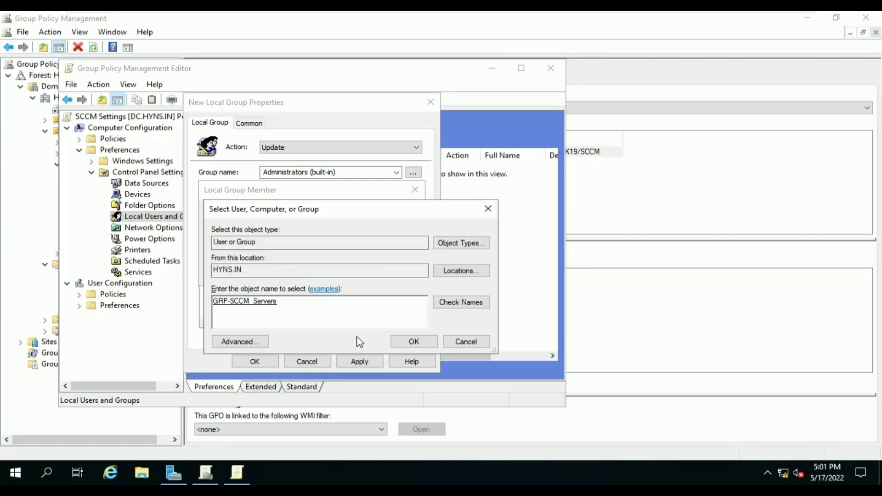
click(407, 341)
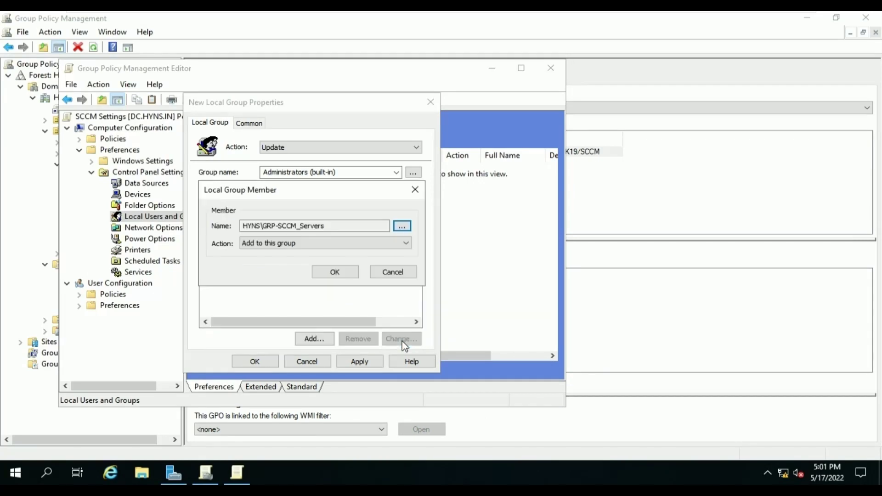
click(346, 275)
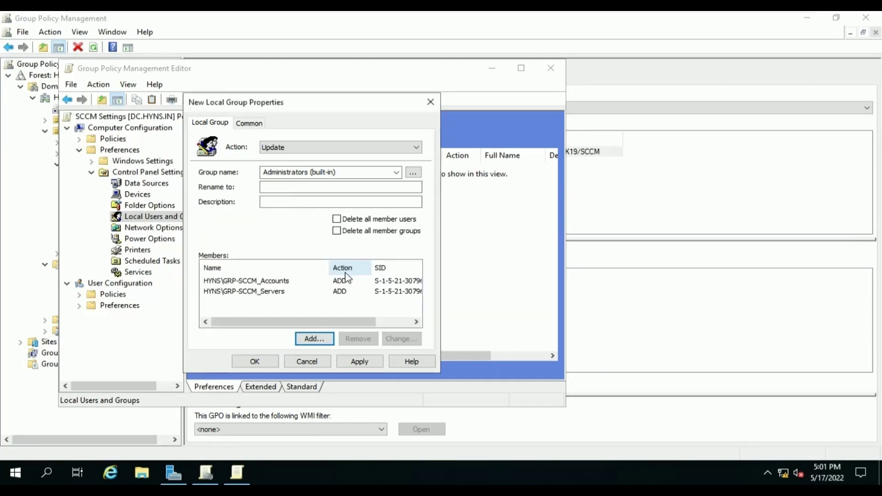
click(368, 363)
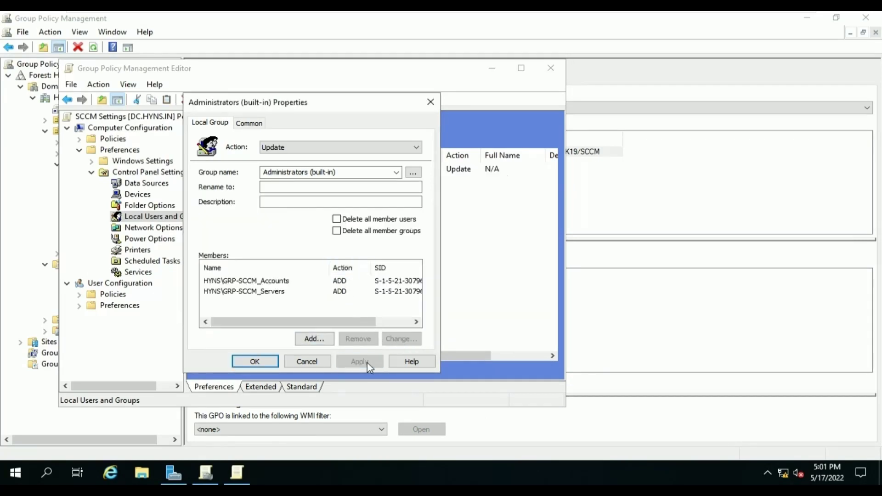
click(255, 362)
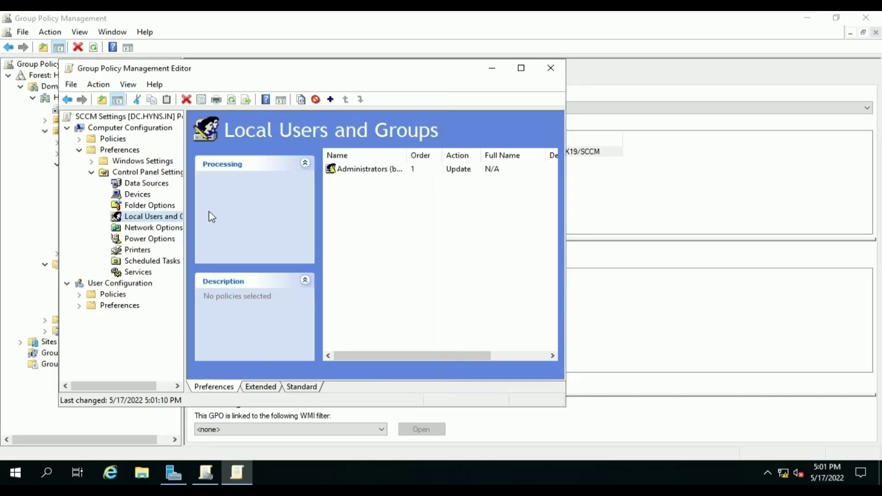
Close the SCCM Settings editor and open the SQL Settings GPO for editing
click(552, 69)
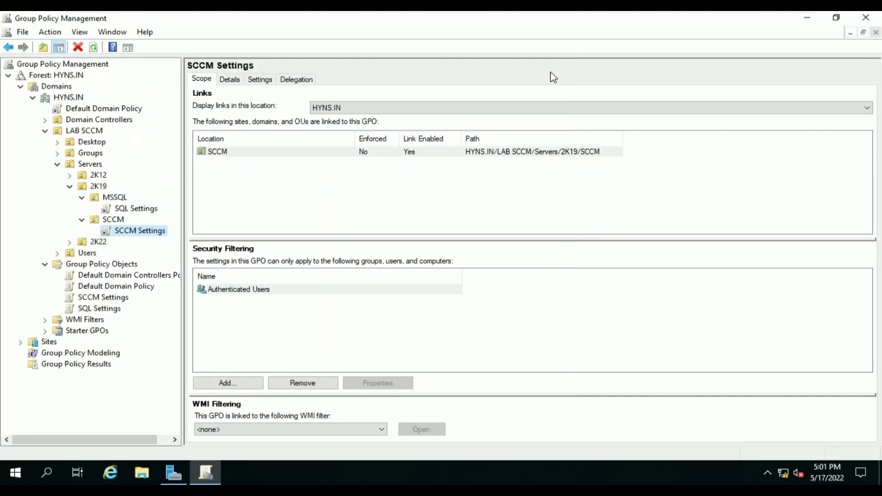
click(154, 209)
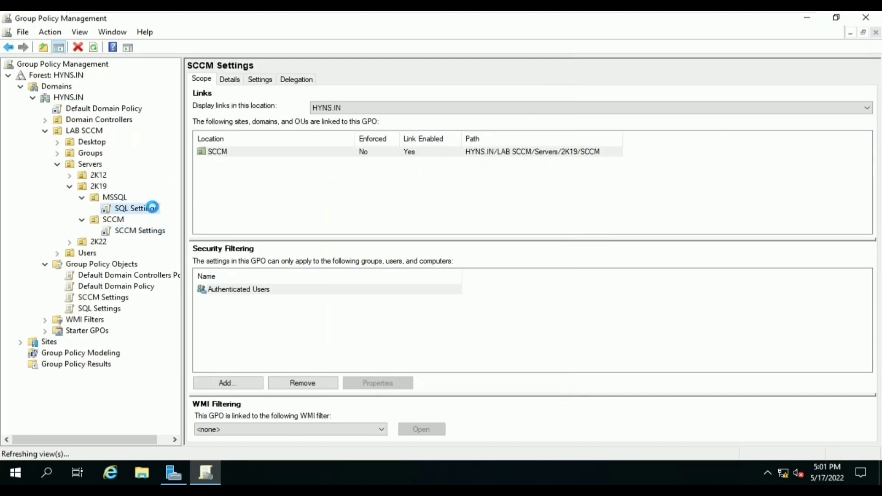
click(533, 266)
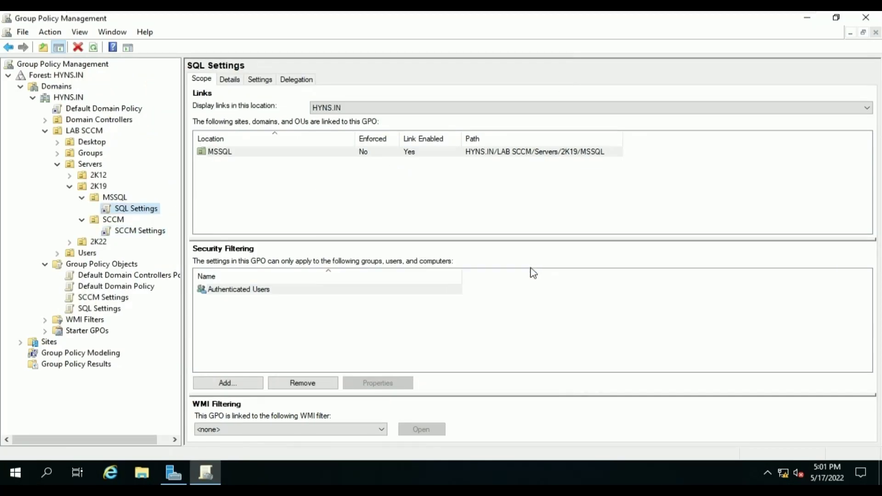
right_click(125, 214)
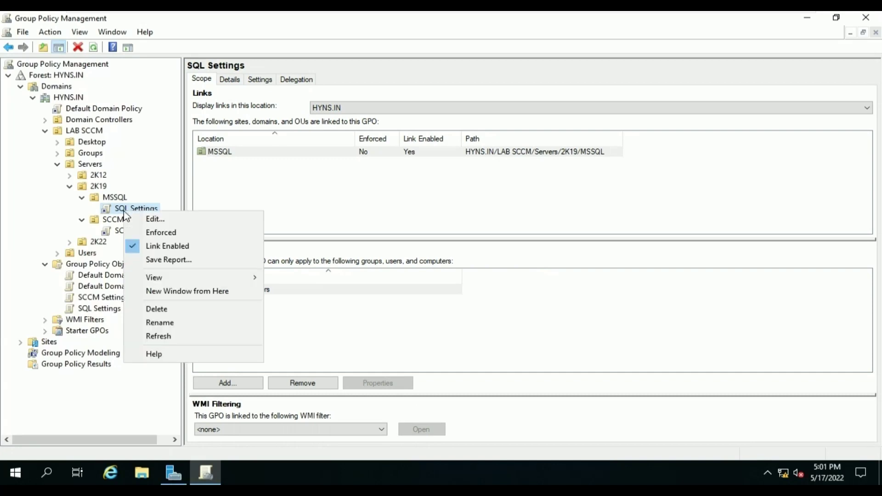
click(158, 218)
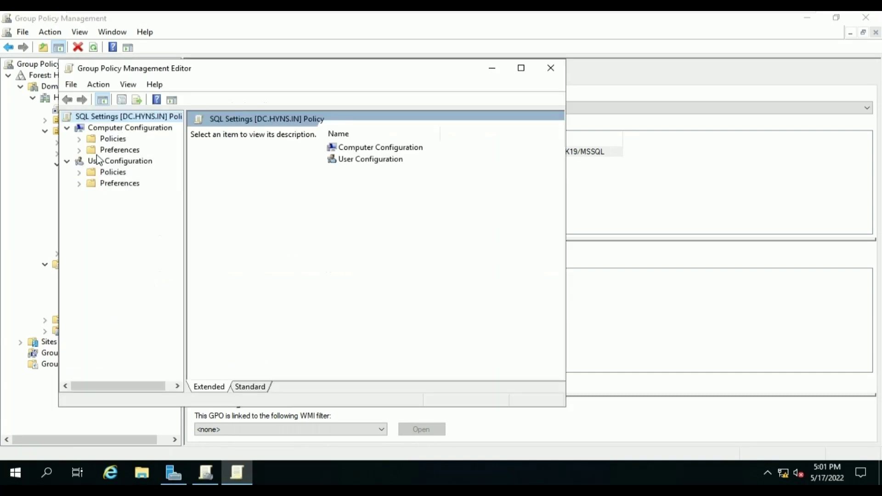
Under Preferences > Control Panel Settings, start a new Local Group in Local Users and Groups
click(79, 150)
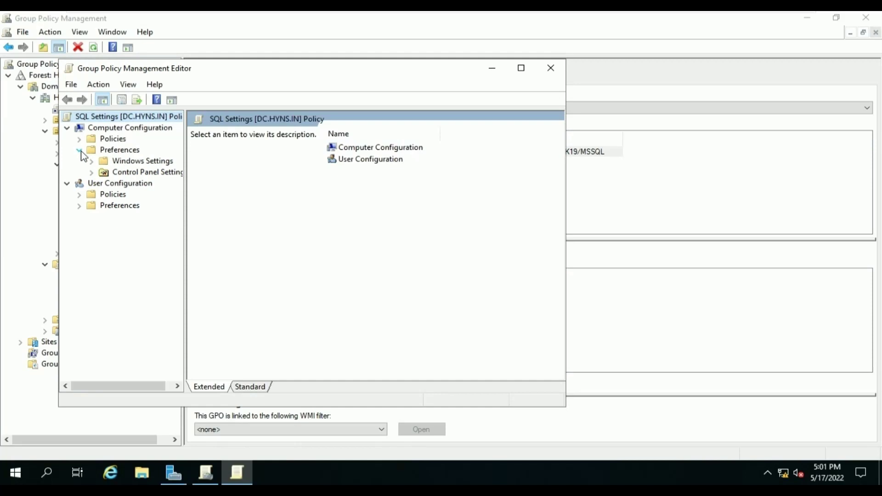
click(91, 172)
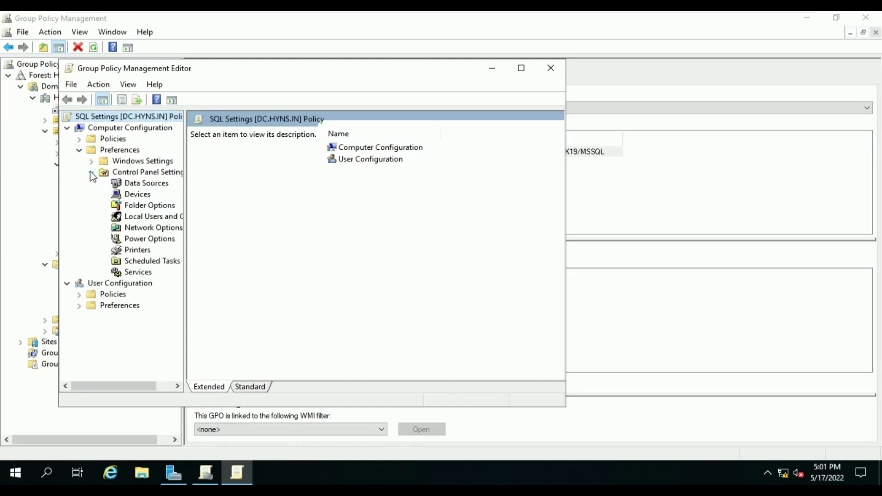
click(128, 224)
right_click(128, 224)
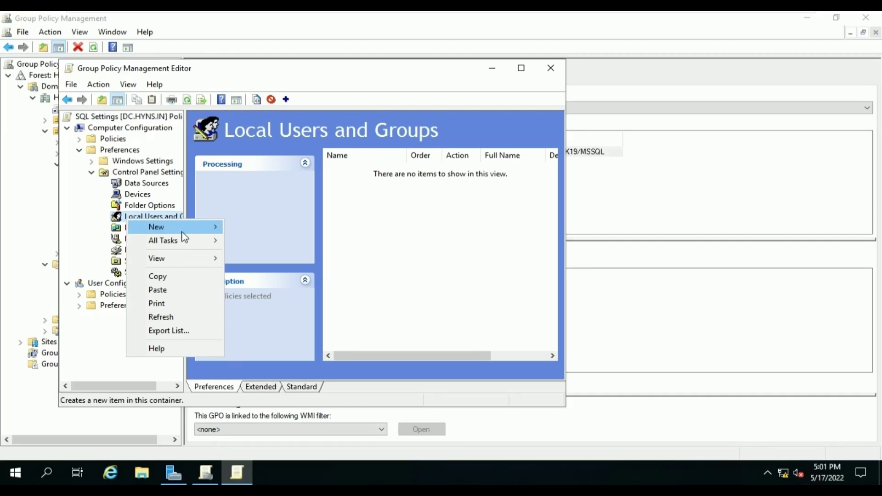
mouse_move(191, 229)
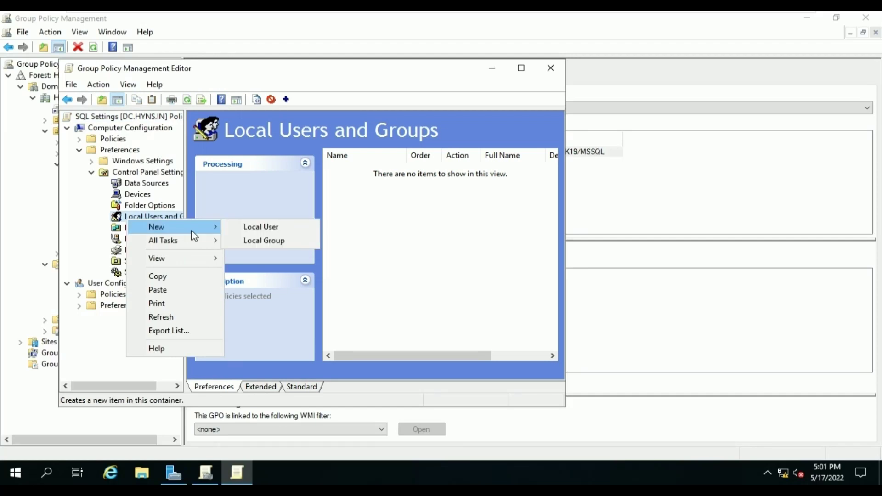
click(300, 241)
Choose the Administrators (built-in) group and add GRP-SQL_Accounts as a member
click(395, 176)
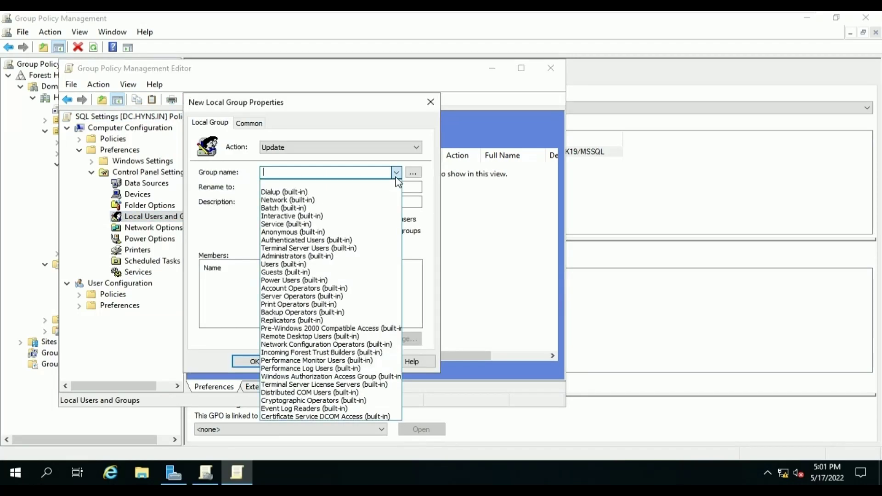
click(345, 257)
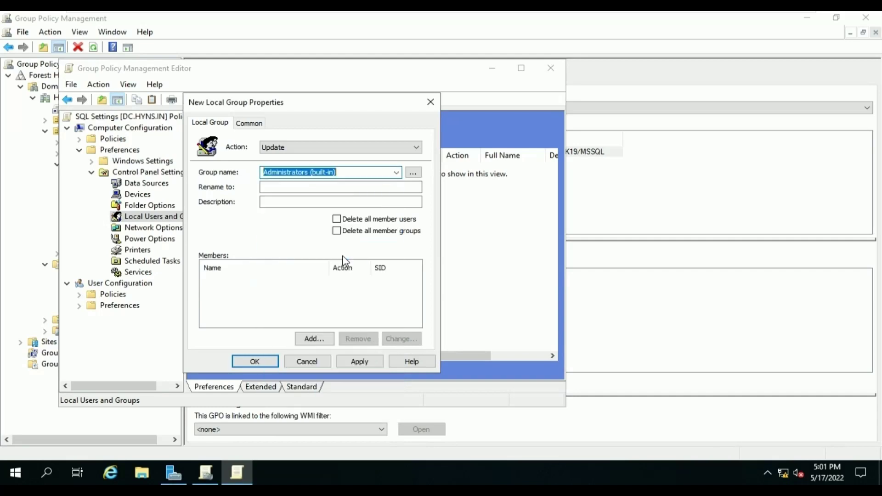
click(314, 339)
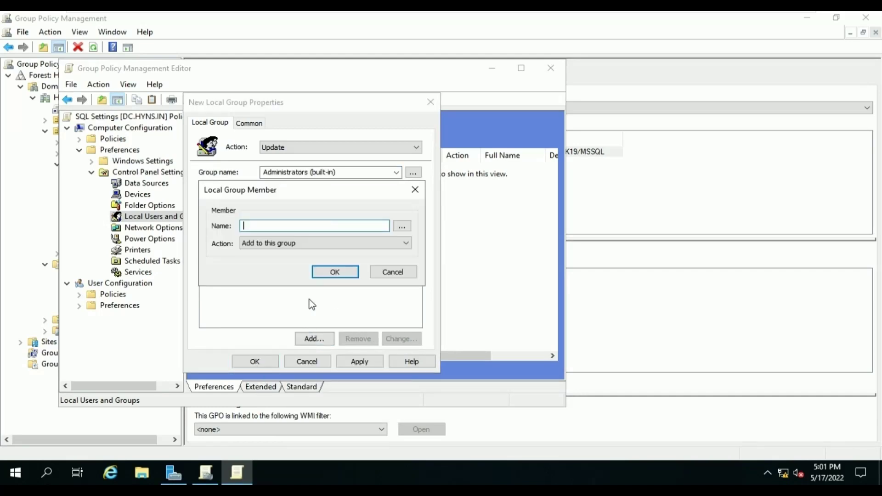
click(401, 226)
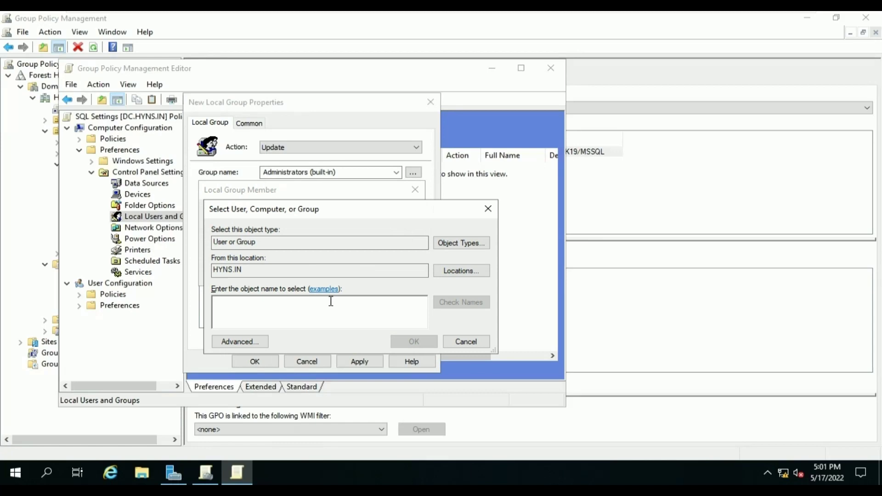
text(grp)
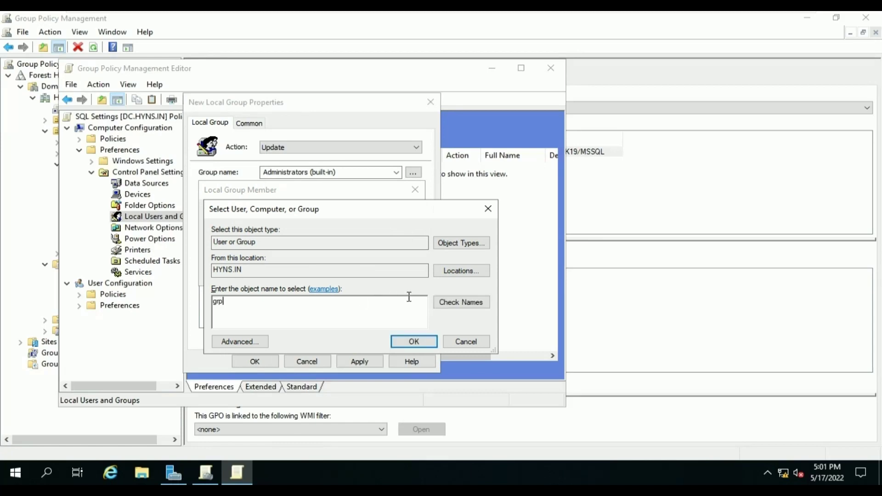
click(445, 302)
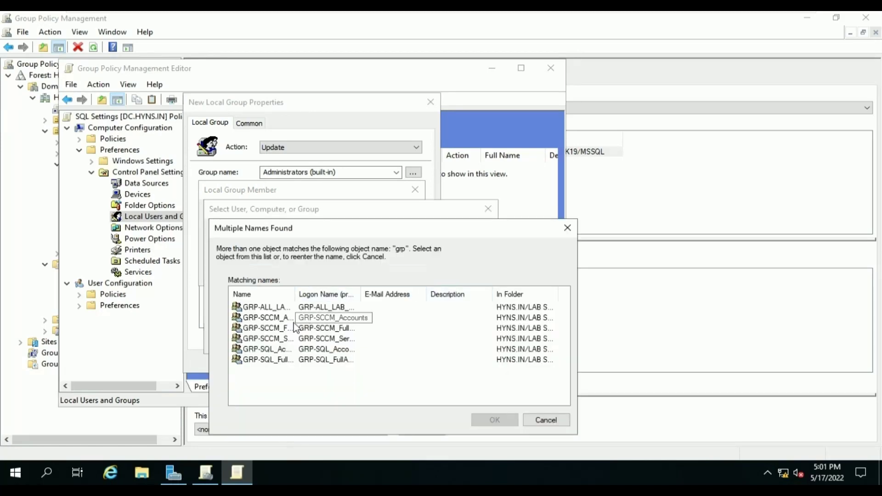
click(278, 354)
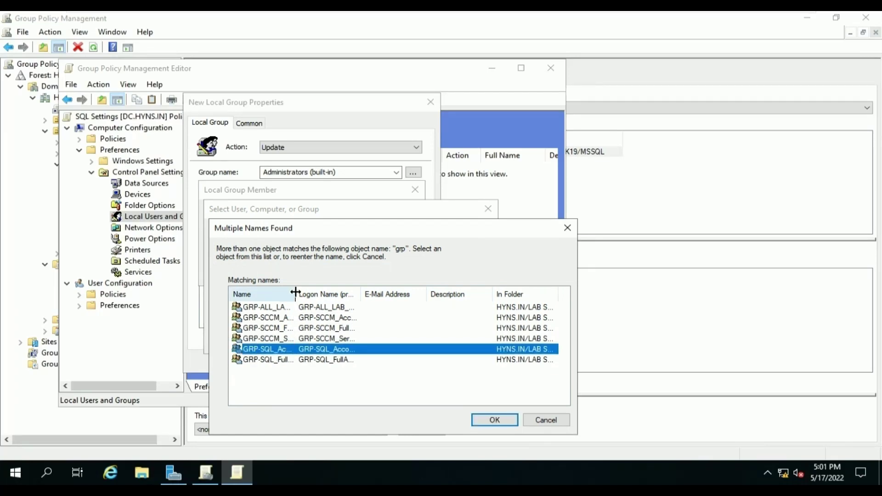
drag(295, 292, 355, 292)
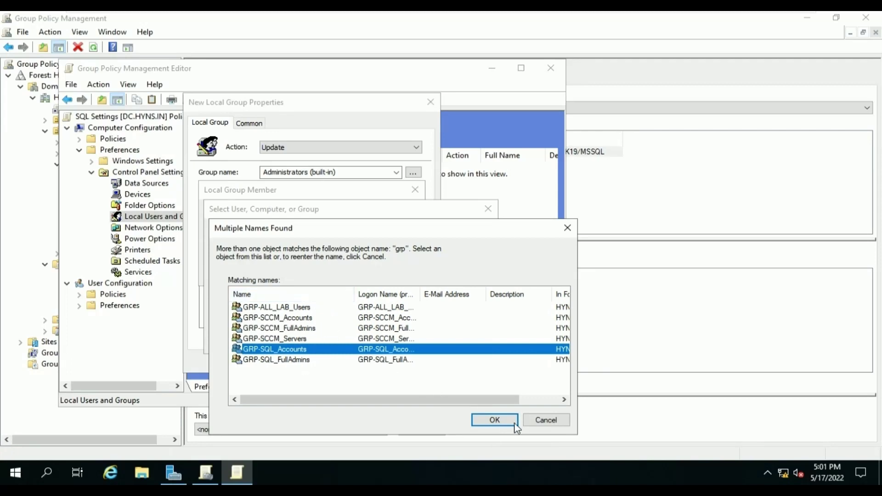
click(509, 423)
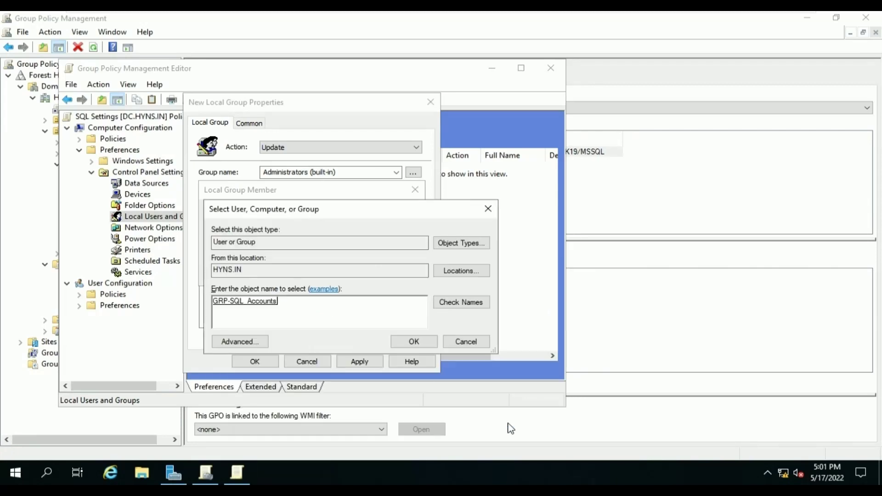
click(432, 342)
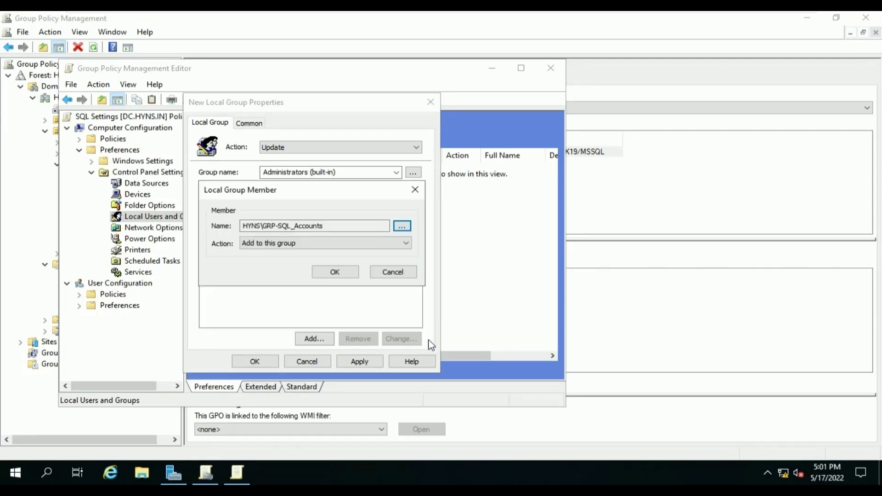
click(335, 272)
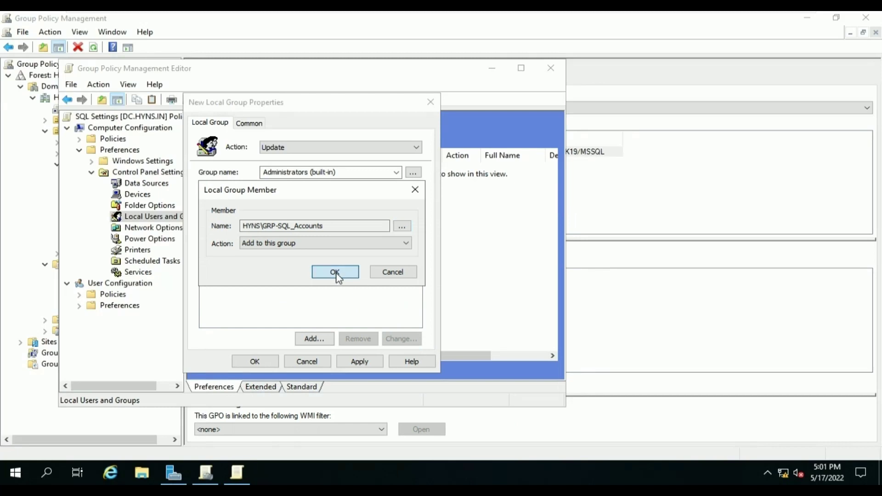
Add GRP-SCCM_Servers as a second member, then apply and close the group item
click(324, 344)
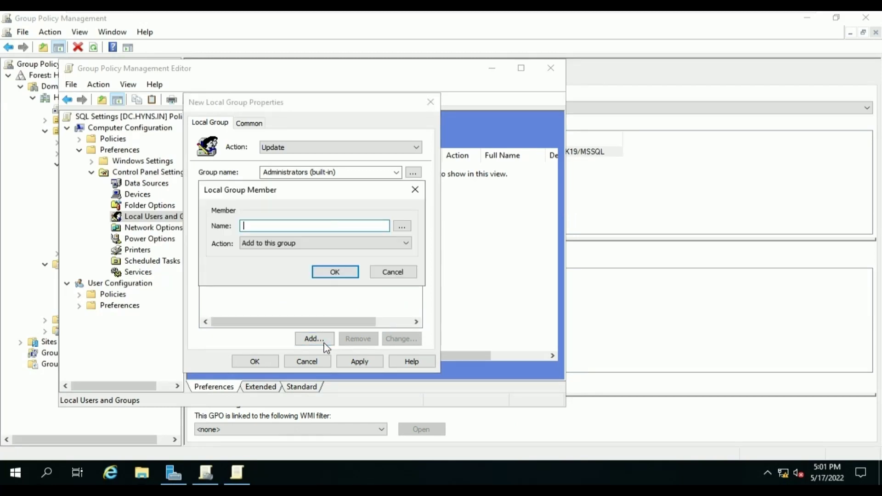
click(402, 227)
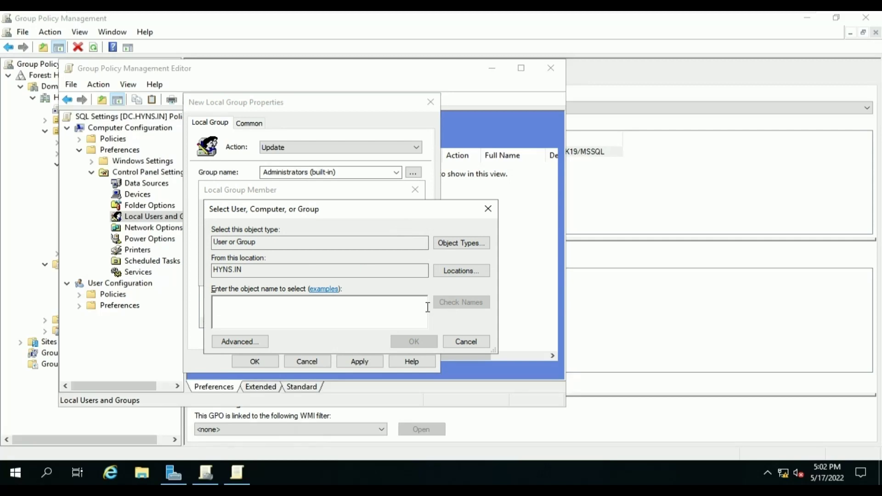
text(gr)
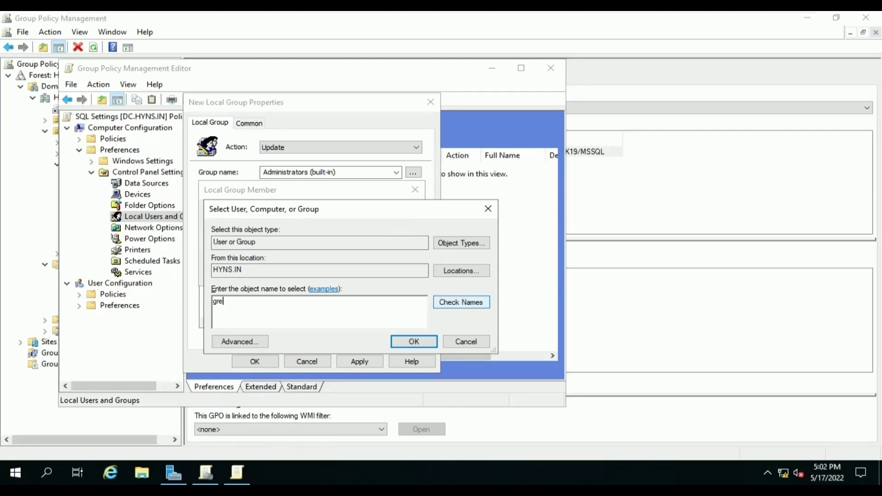
text(p)
click(443, 301)
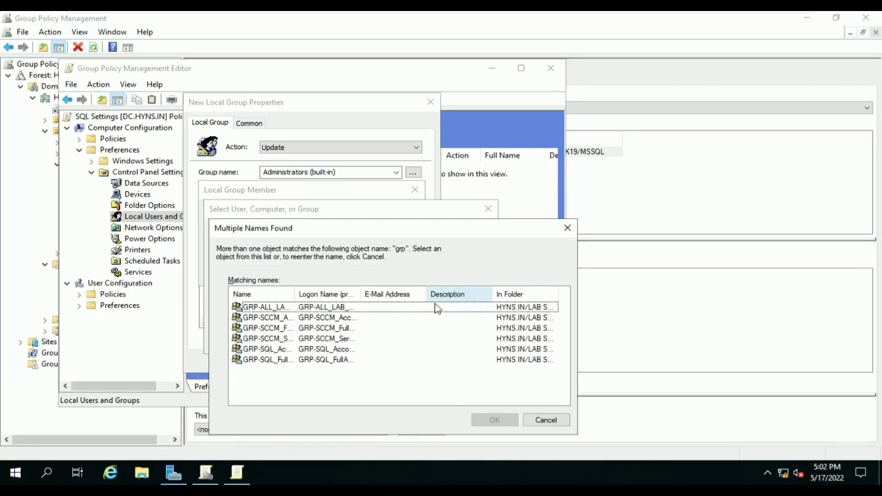
click(285, 339)
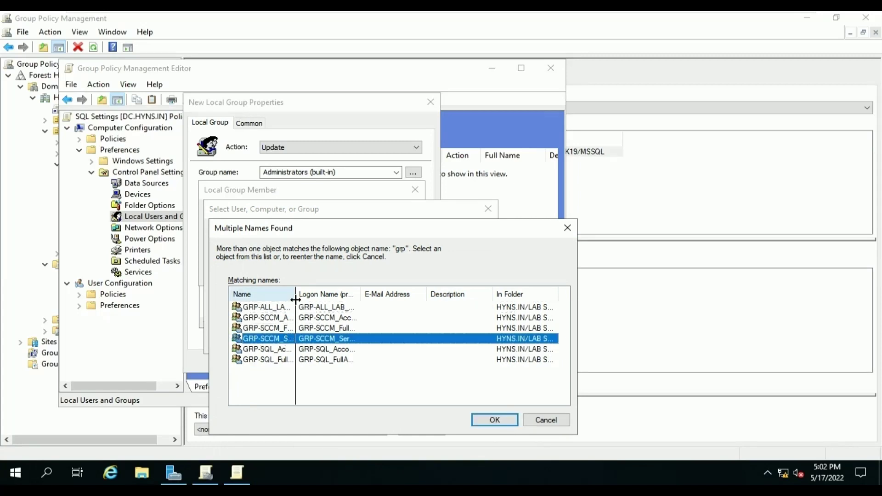
drag(295, 294, 325, 296)
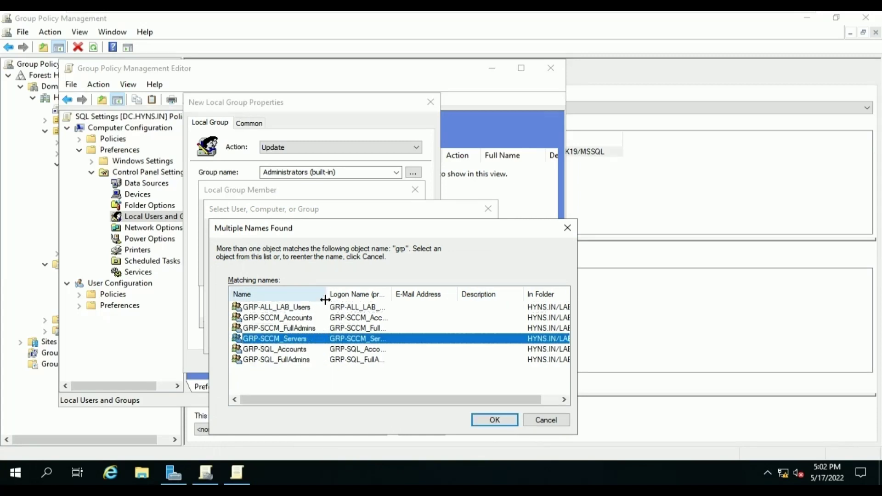
click(500, 425)
click(334, 274)
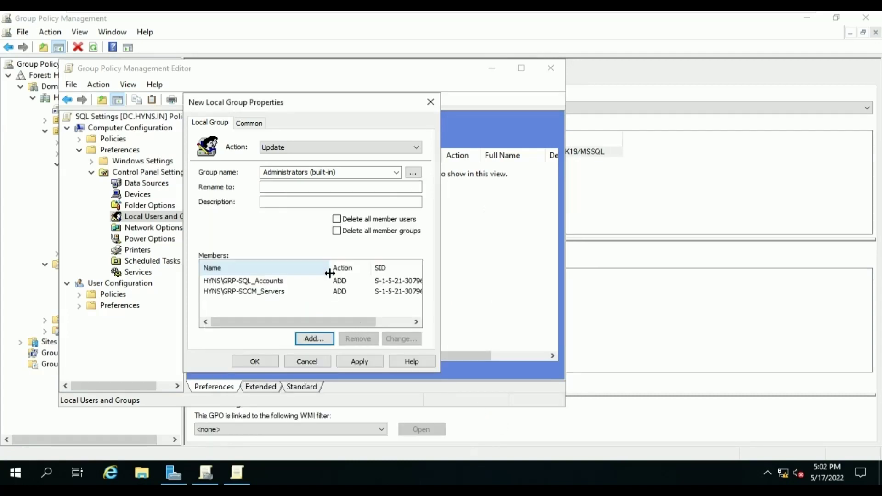
click(359, 362)
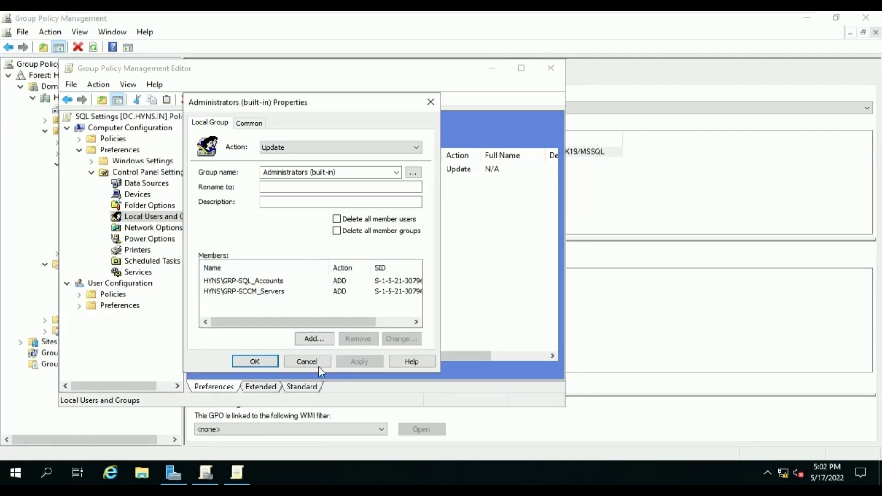
click(259, 363)
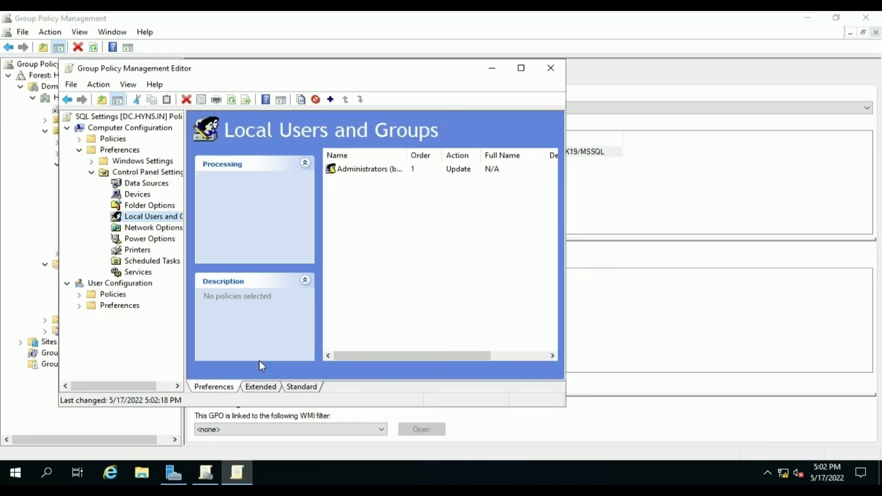
Close the editor and run gpupdate /force in an elevated Windows PowerShell window
click(550, 76)
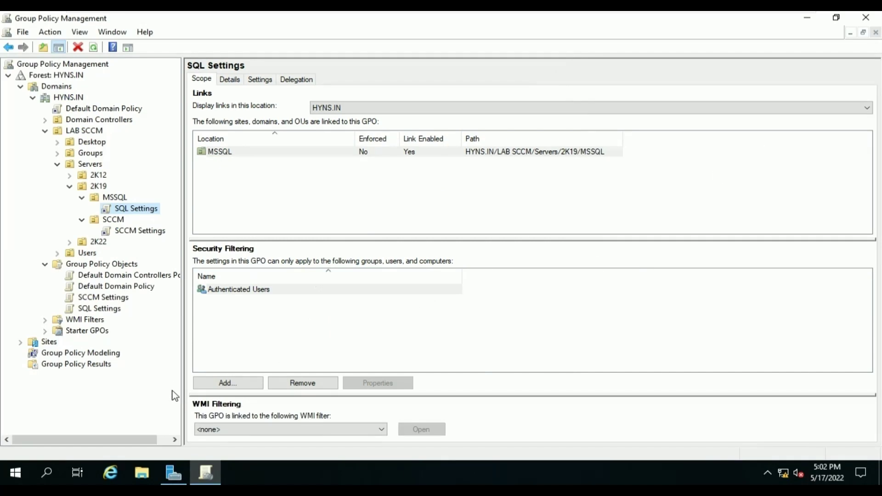
click(16, 481)
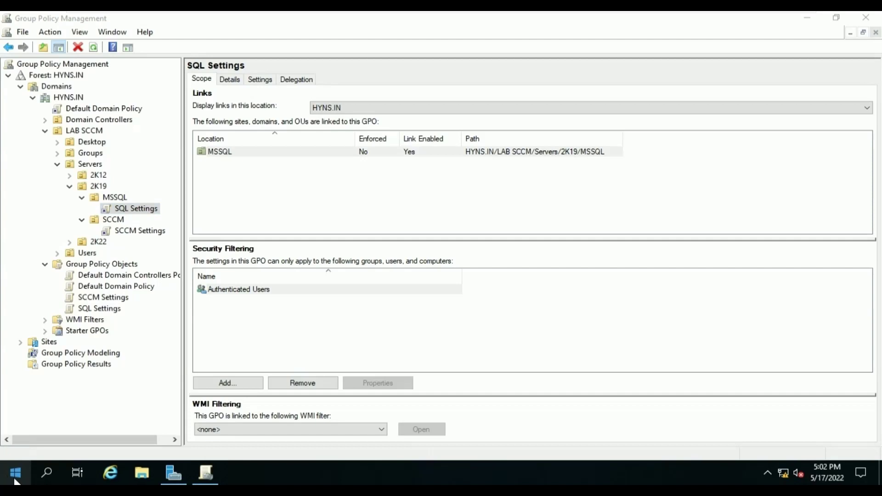
right_click(16, 481)
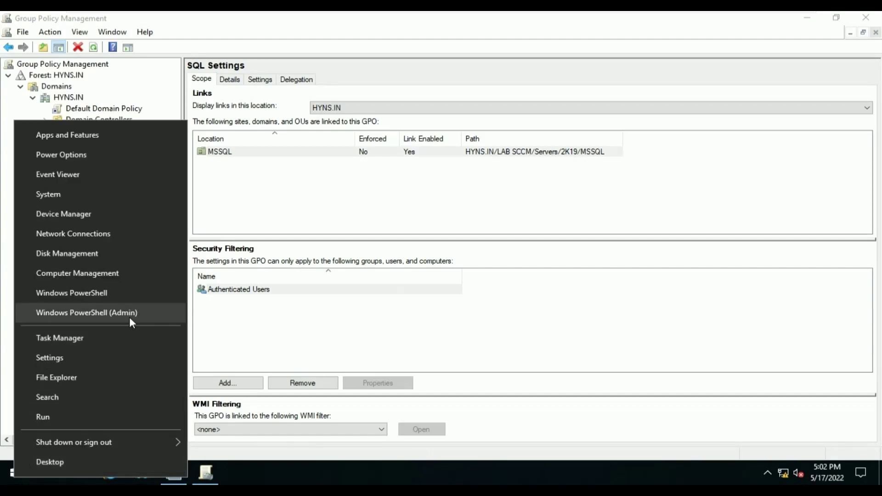
click(142, 299)
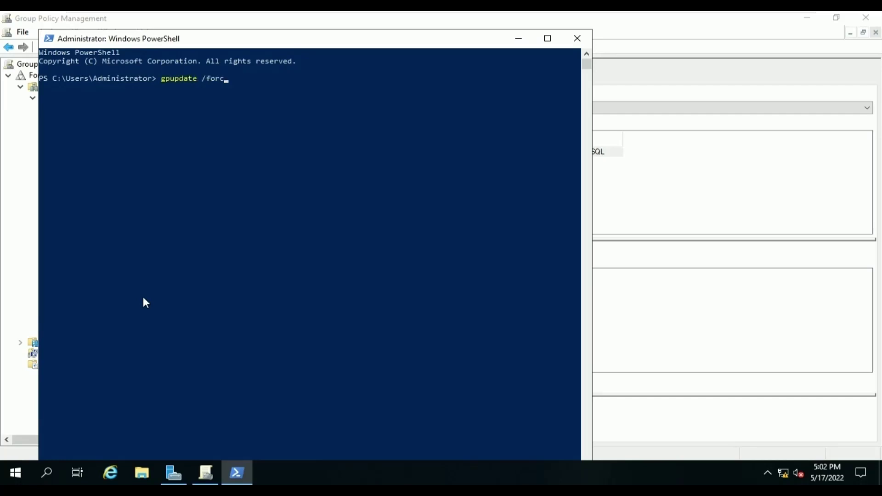
key(Return)
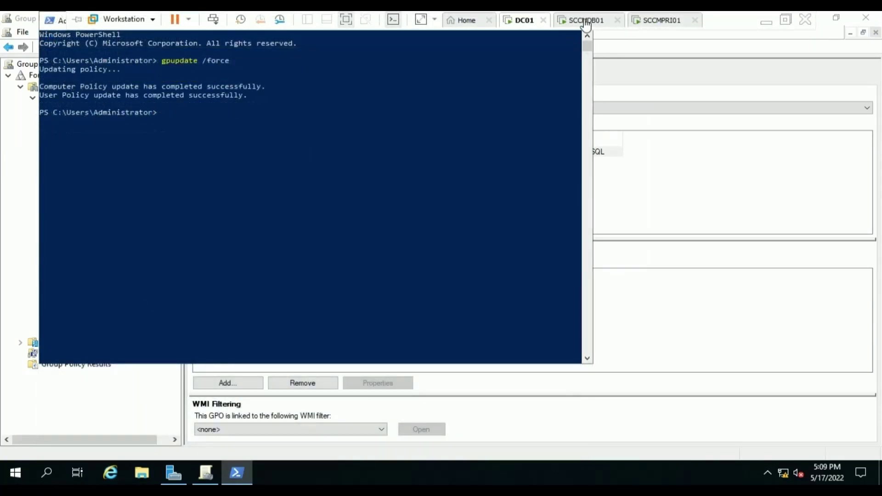
Sign in to the SCCMDB01 virtual machine as Administrator with the account password
click(585, 21)
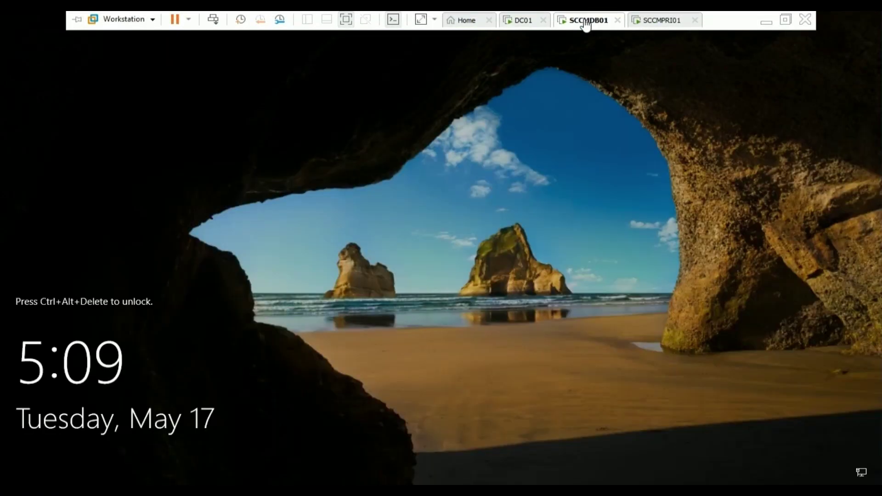
click(212, 20)
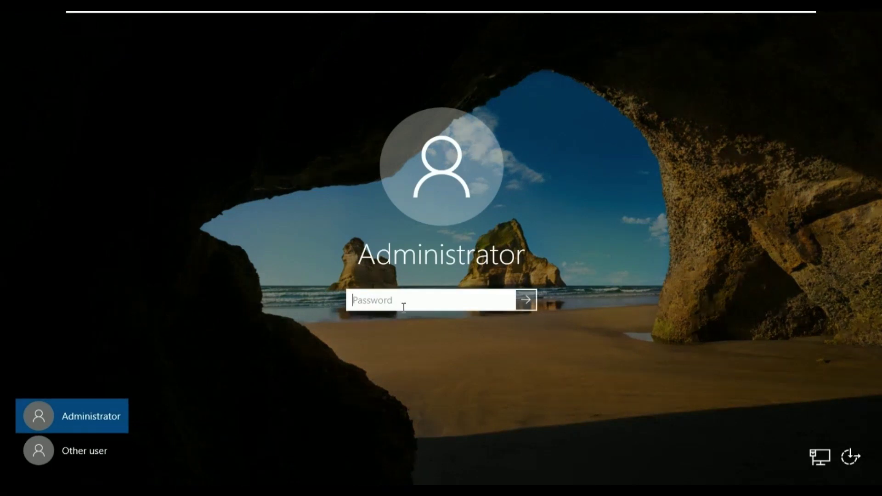
text(••)
key(BackSpace)
key(BackSpace)
text(••••••)
key(Return)
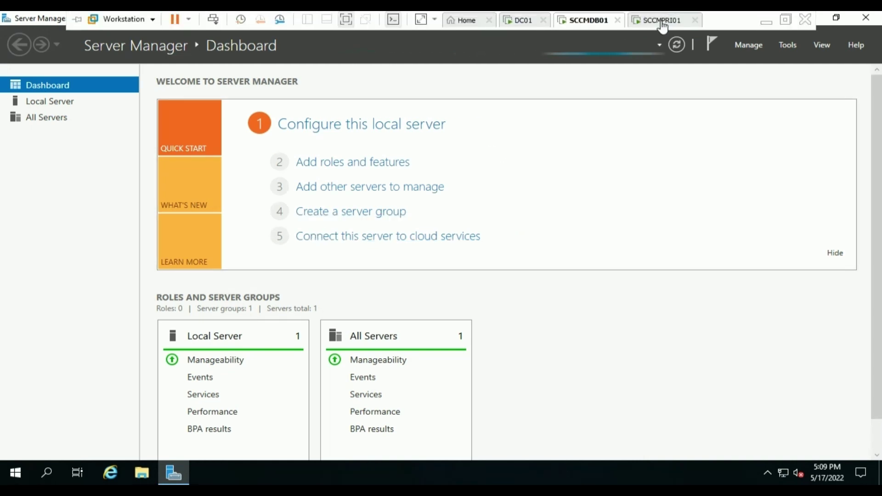
Switch to SCCMPRI01 and enter the Administrator password at its lock screen
click(661, 20)
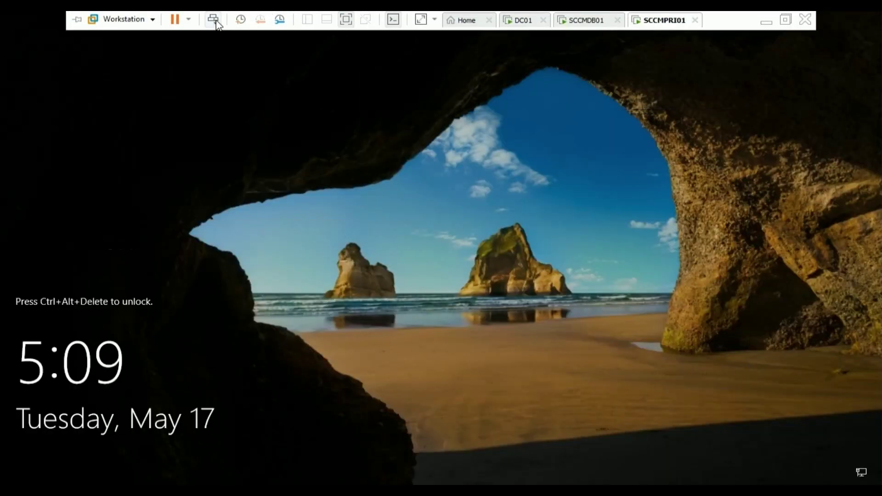
click(213, 20)
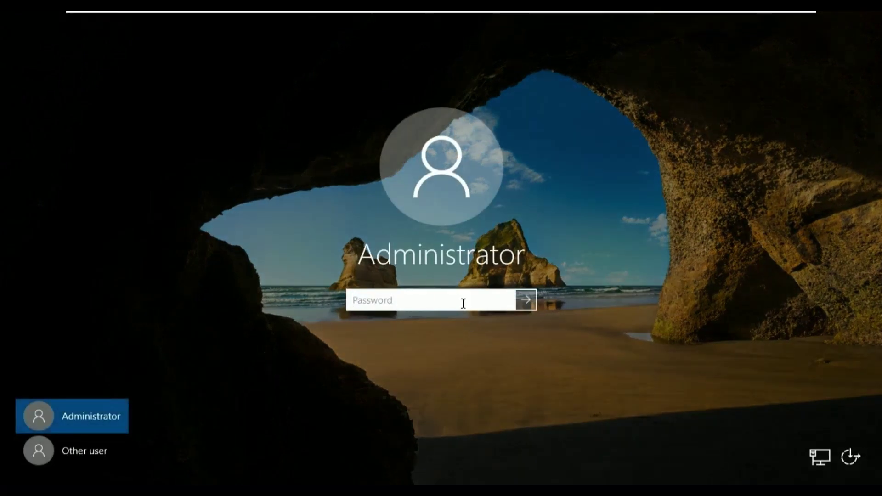
text(•)
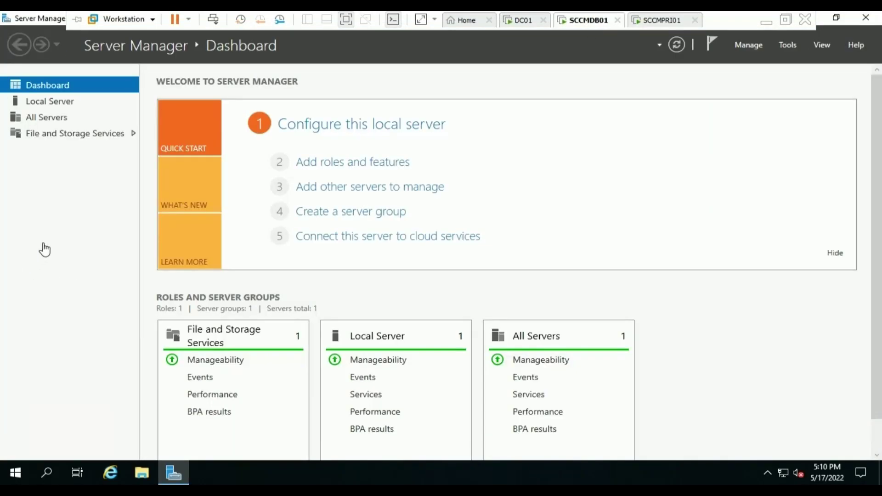
On SCCMDB01, open Windows Defender Firewall with Advanced Security and review the inbound rules for SCCM entries
click(41, 480)
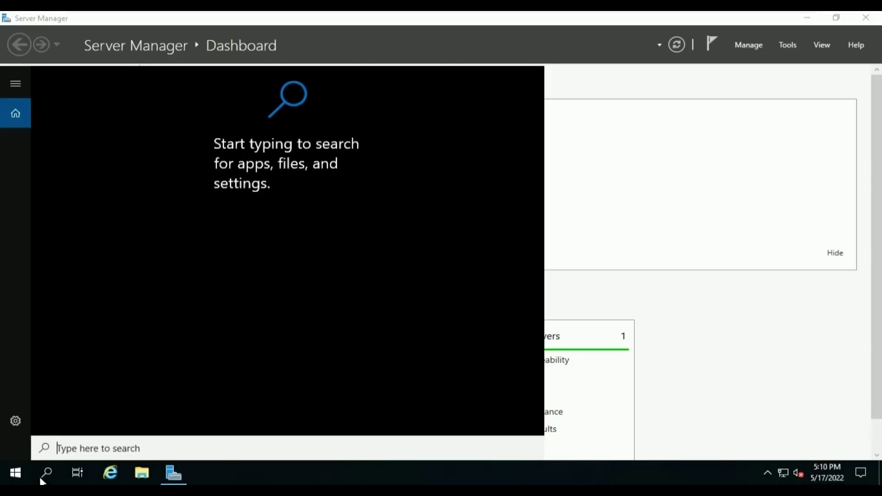
text(fire)
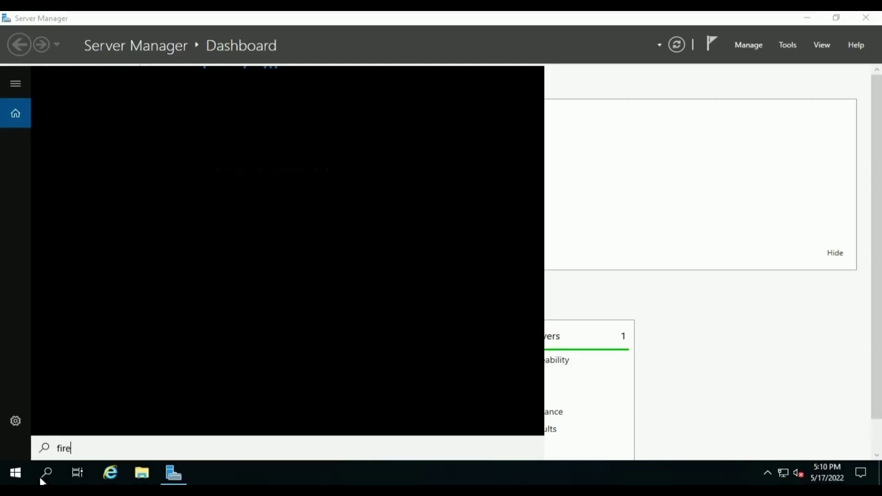
text(wall)
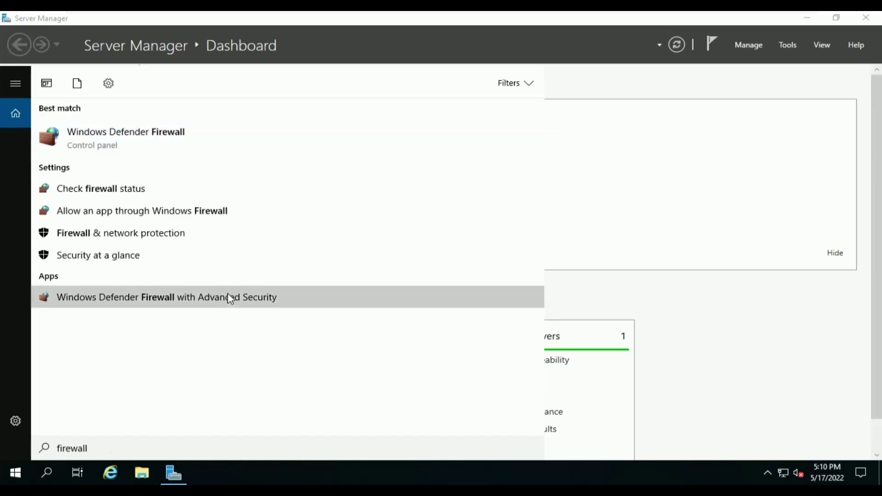
click(228, 297)
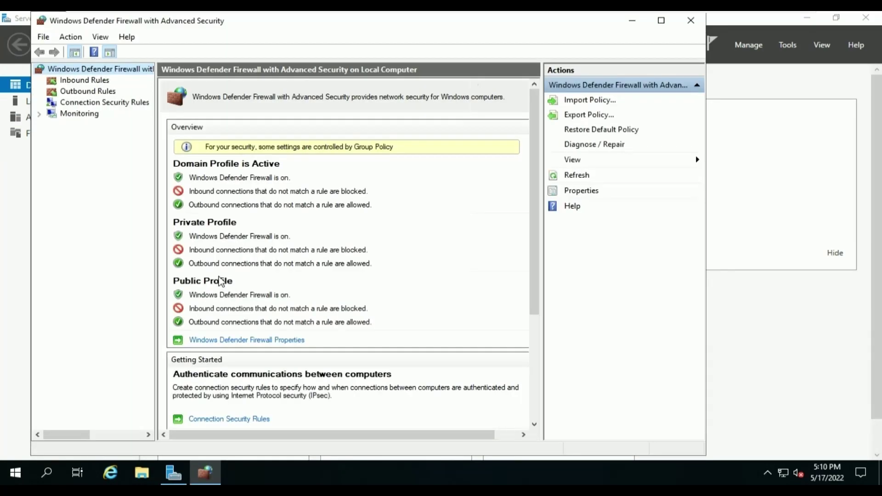
click(88, 82)
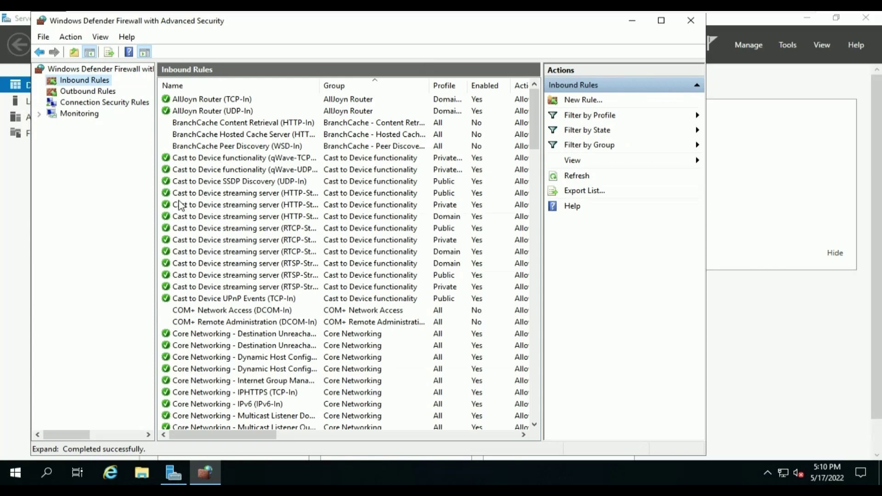
scroll(170, 225, down, 2)
scroll(170, 224, up, 2)
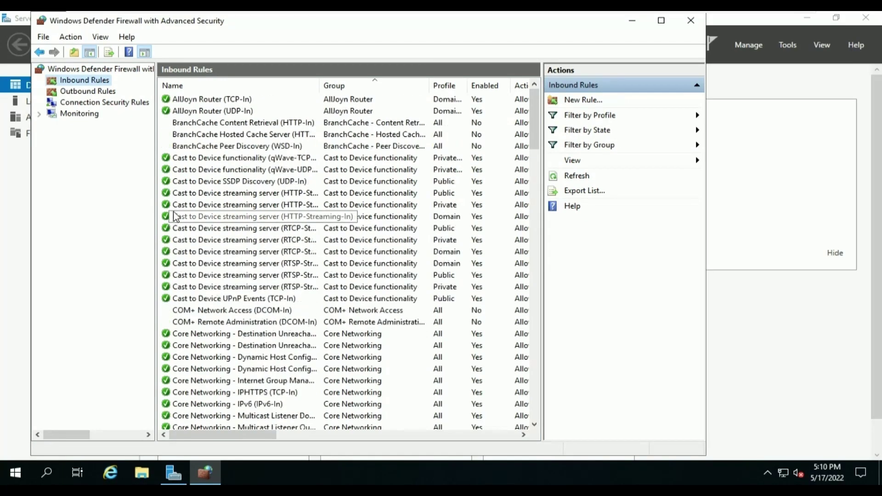
click(102, 92)
click(106, 82)
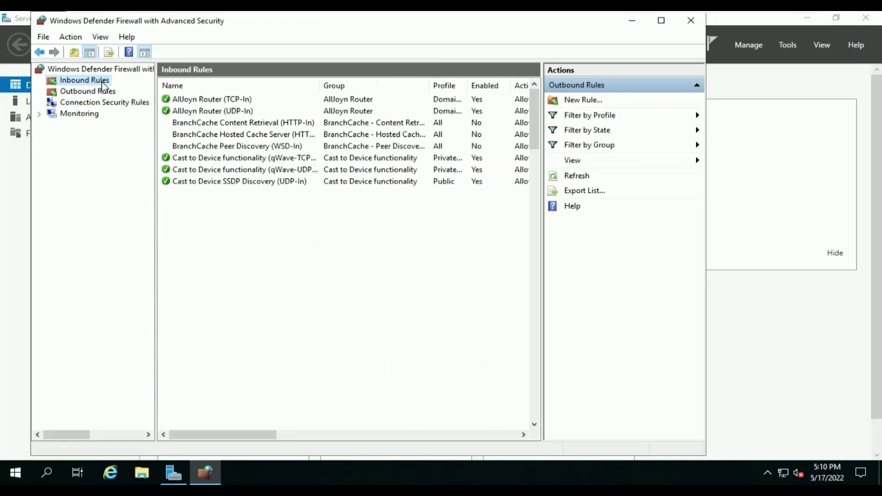
click(232, 110)
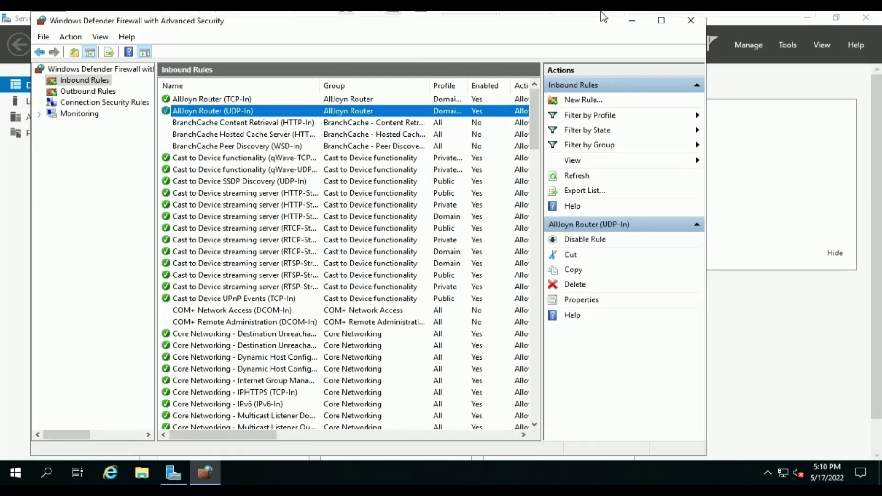
On DC01, launch Active Directory Users and Computers from Server Manager's Tools menu
mouse_move(602, 14)
click(515, 20)
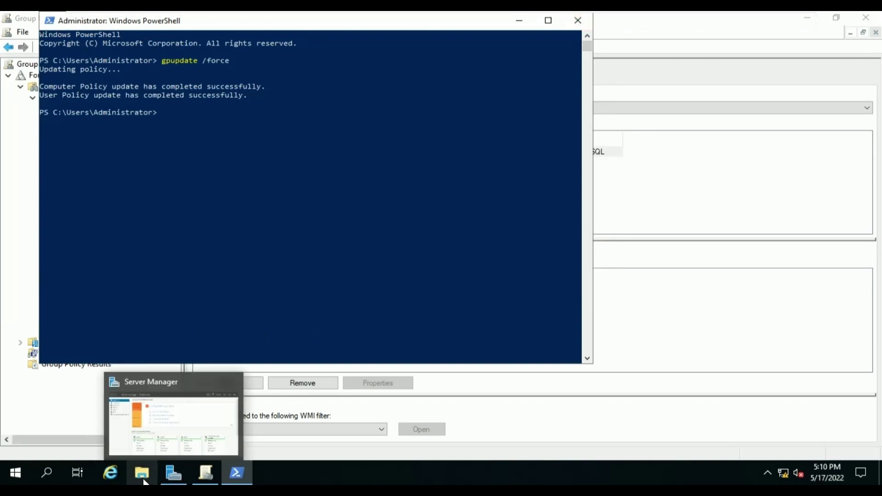
click(173, 475)
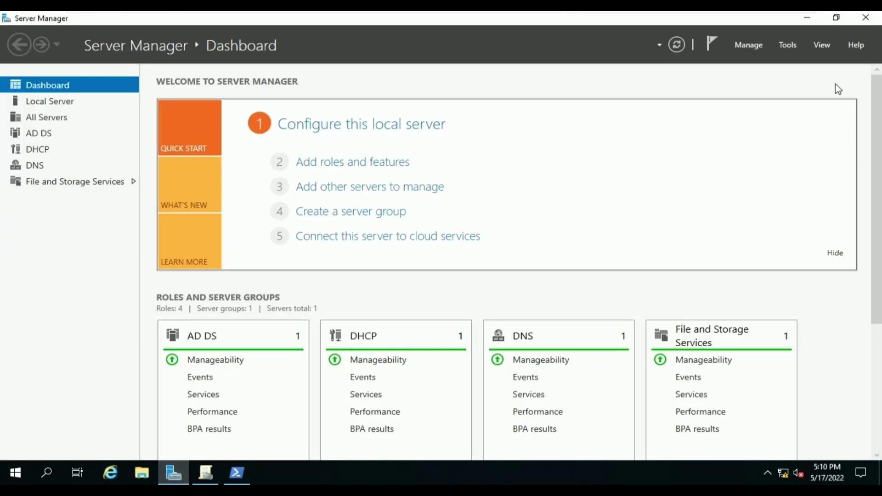
click(795, 47)
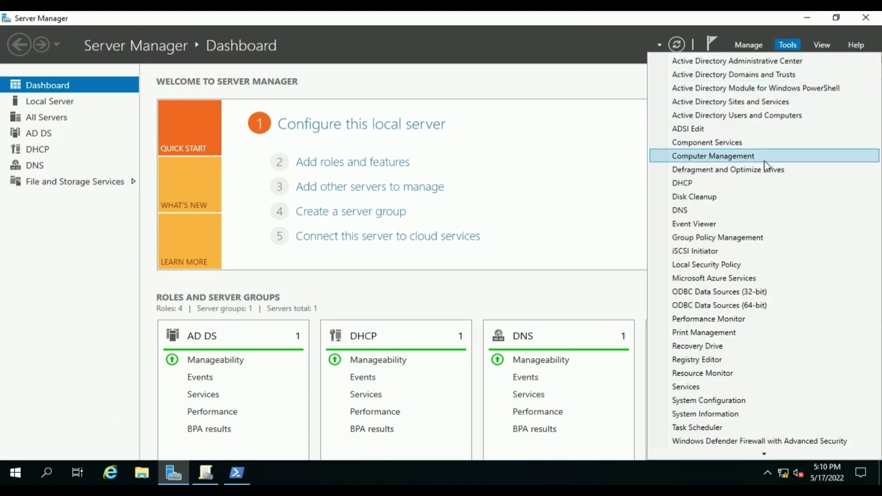
click(780, 118)
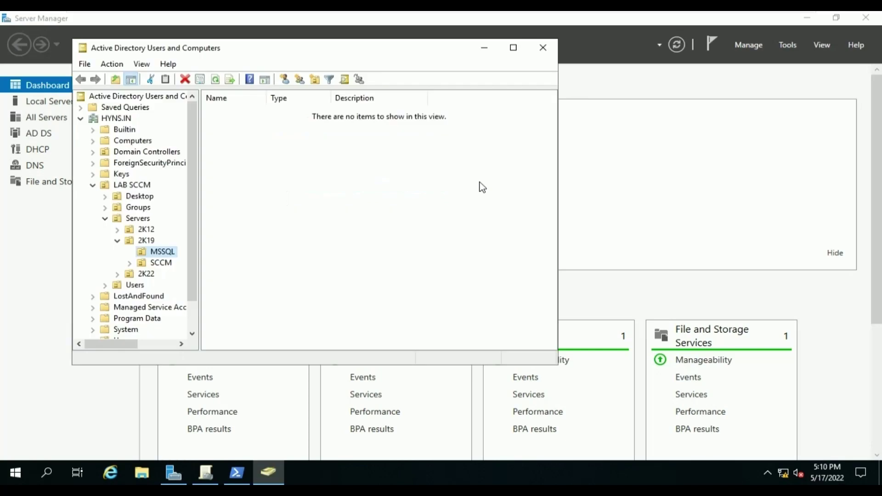
Add the SCCMDB01 computer in Computers to the GRP-SCCM_Servers group
click(142, 141)
click(240, 115)
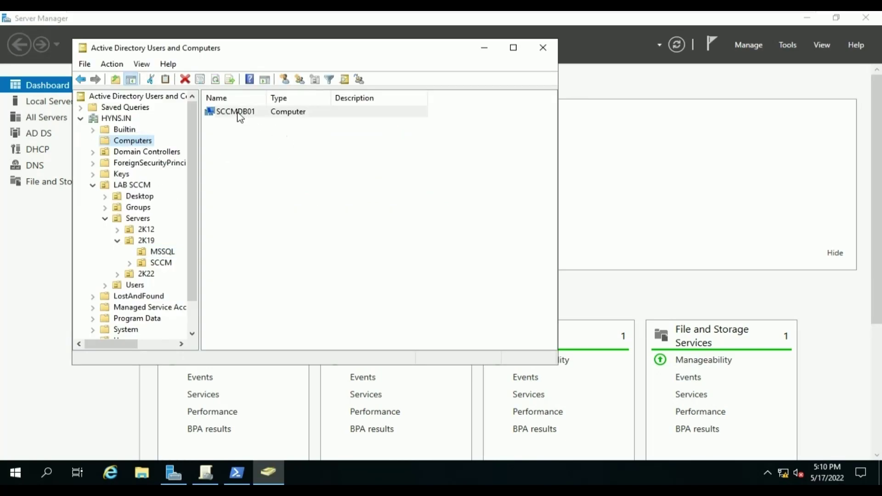
right_click(240, 117)
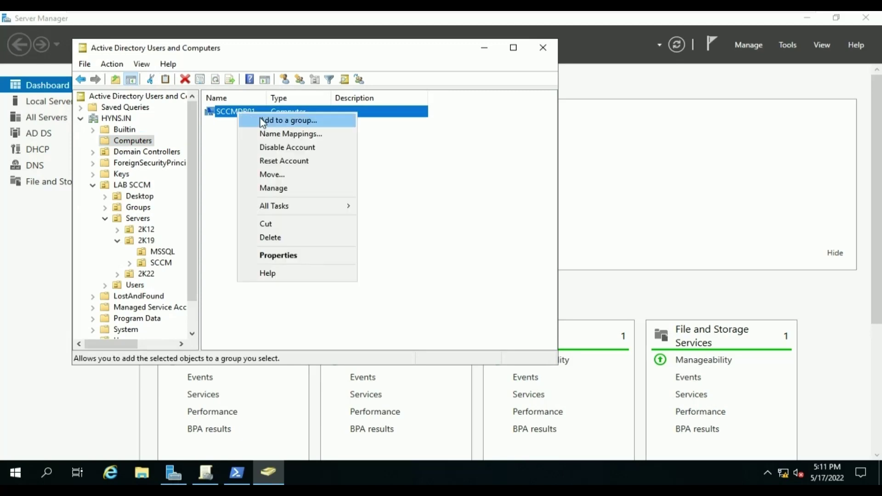
click(275, 120)
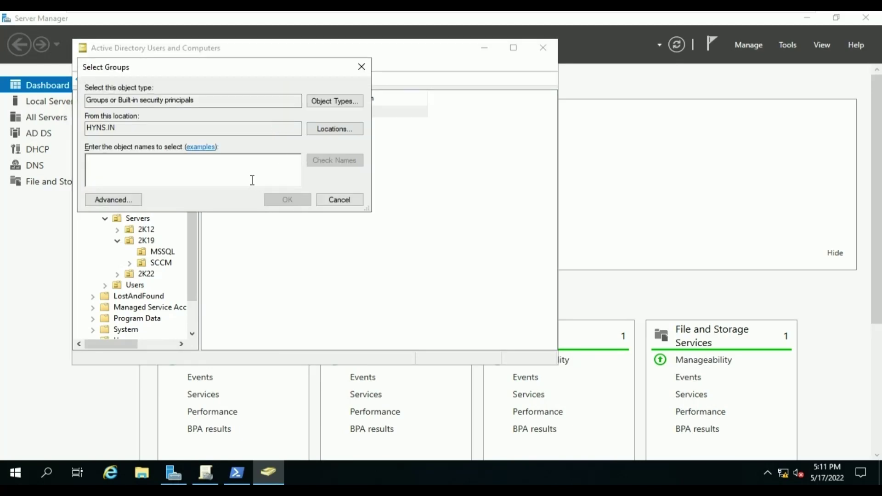
text(grp)
key(Return)
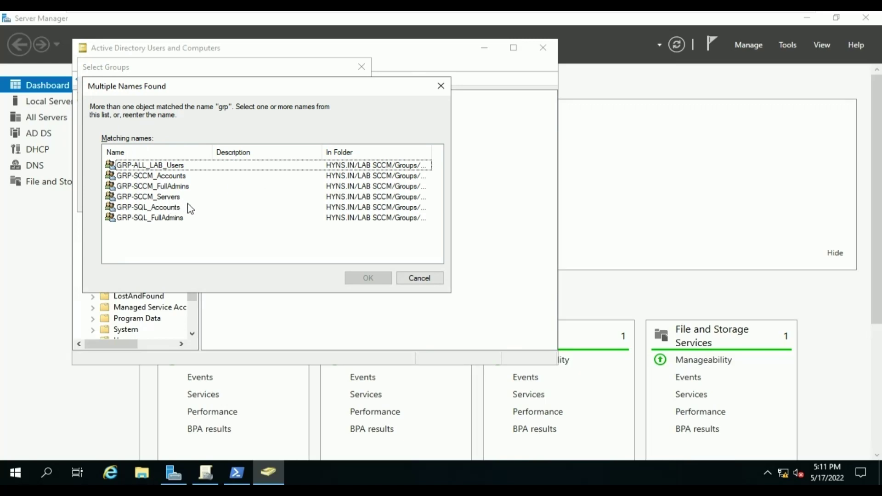
click(185, 197)
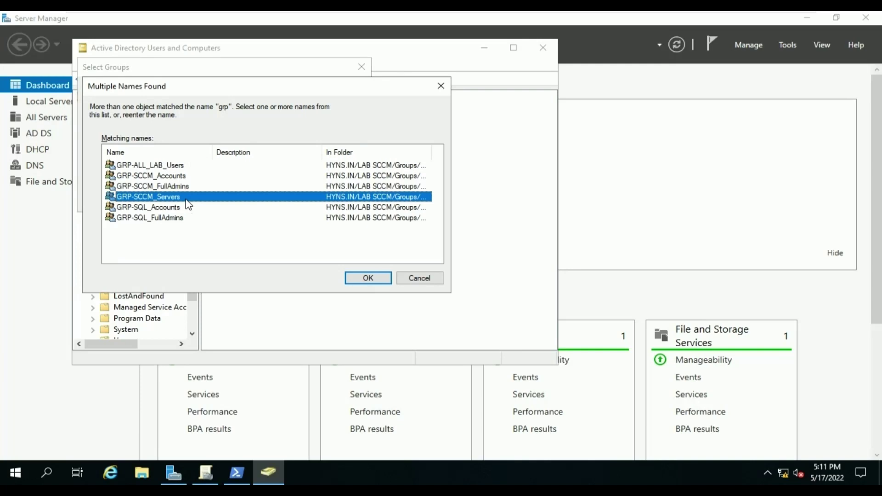
click(368, 279)
click(534, 287)
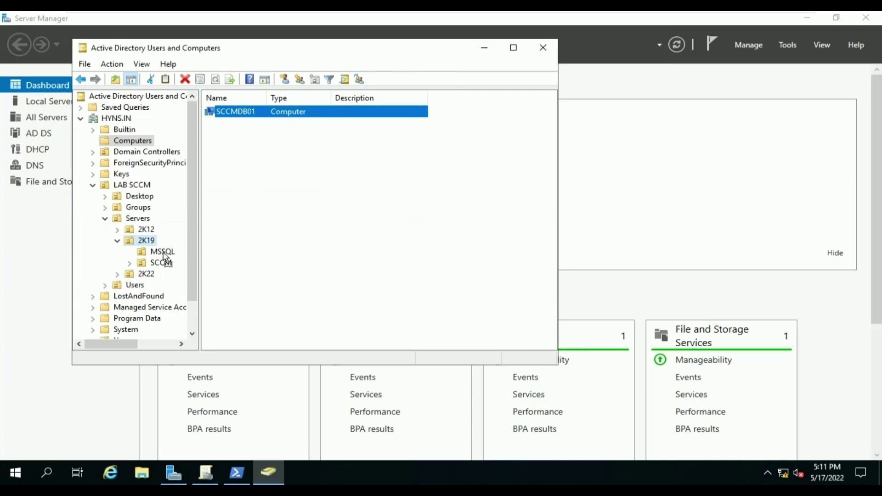
Move SCCMDB01 into the MSSQL organizational unit and verify it there
drag(157, 256, 158, 252)
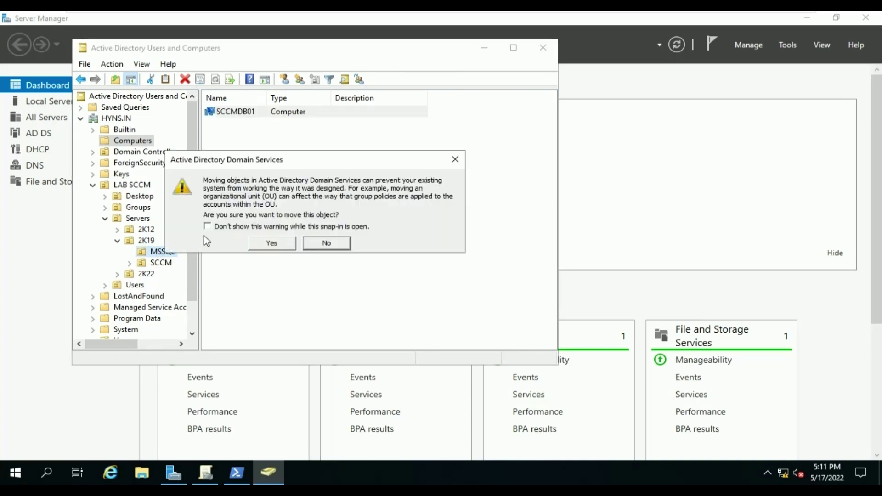
click(272, 243)
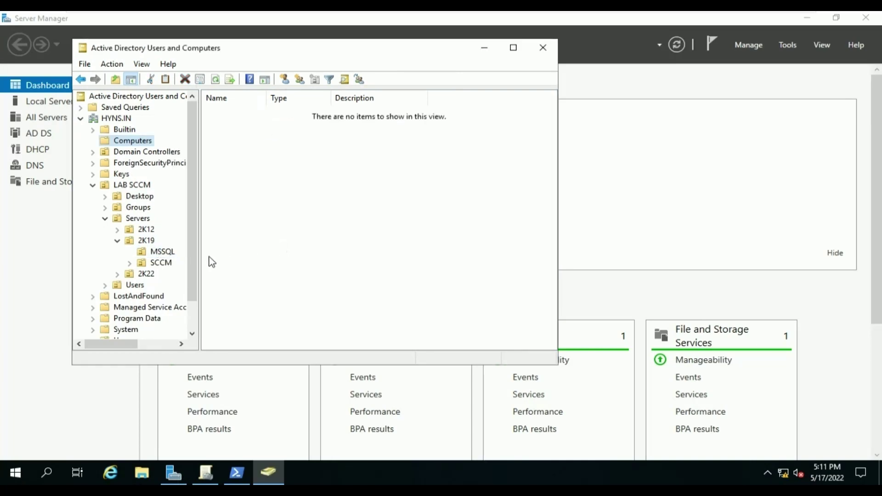
click(171, 252)
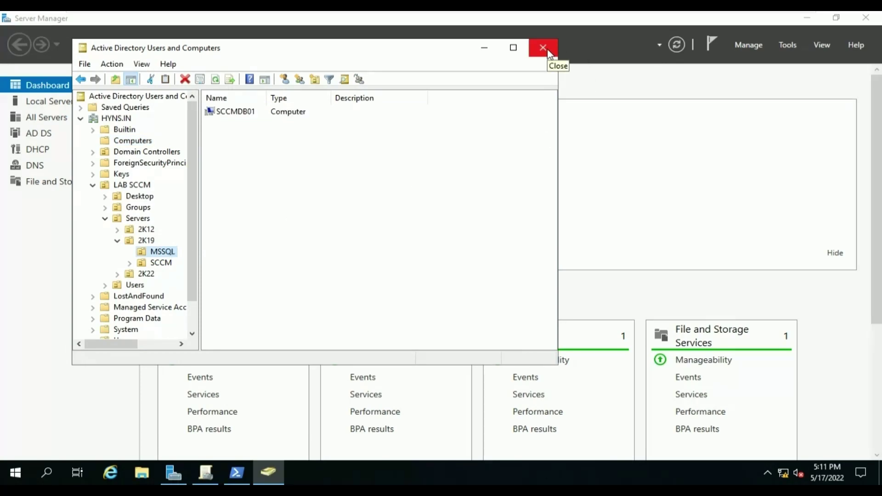
Restart SCCMDB01 from the Start menu with the reason Other (Planned)
click(597, 21)
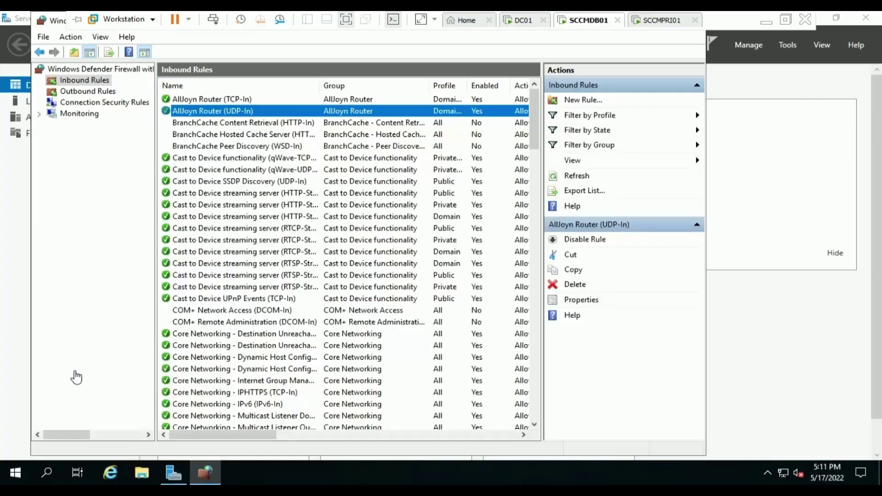
click(14, 474)
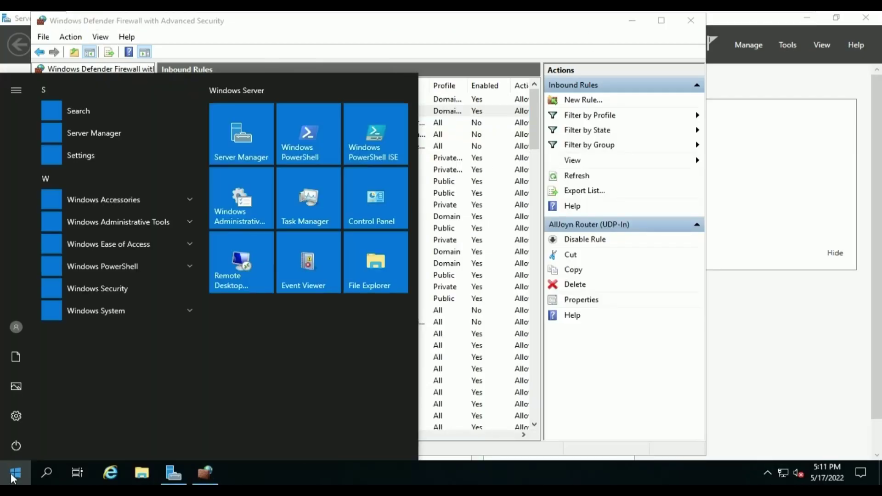
click(15, 447)
click(79, 418)
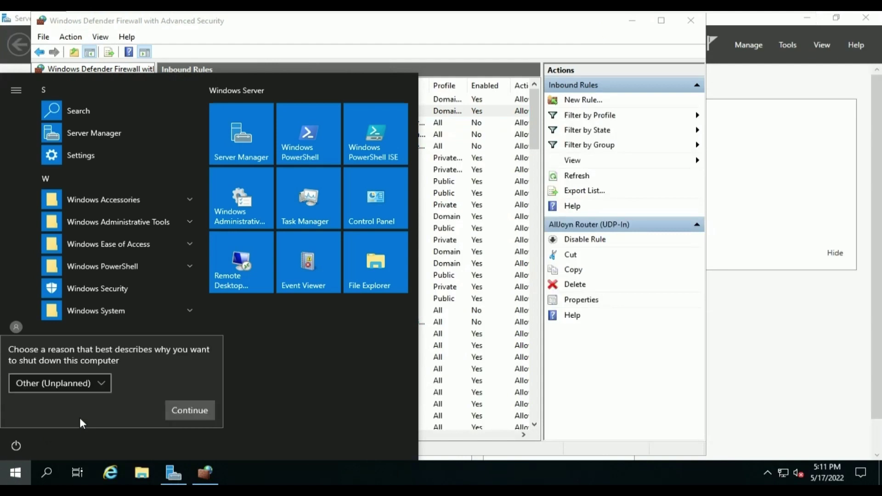
click(97, 382)
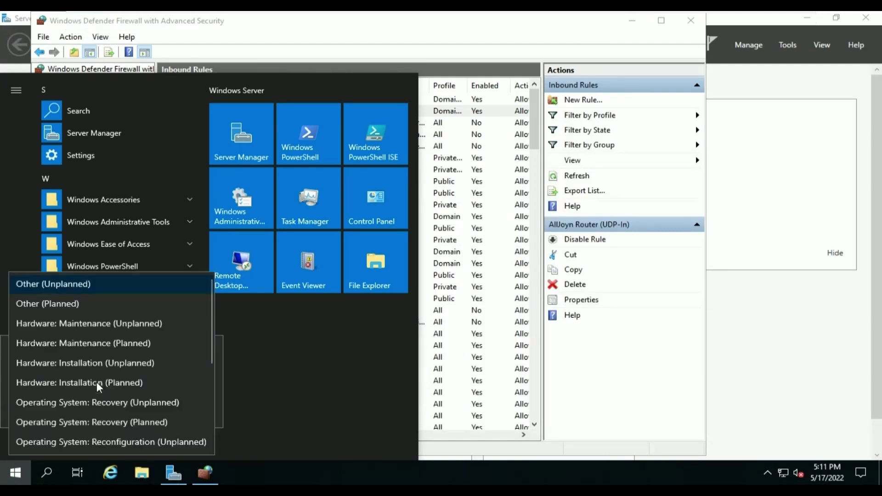
click(94, 306)
click(206, 412)
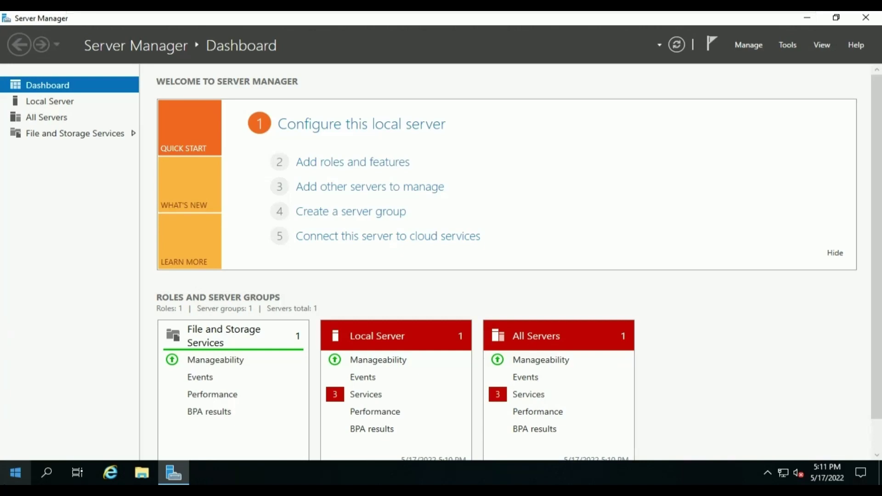
On SCCMPRI01, open the advanced firewall console and check the CMG Connection Point, Multicast and SCCM Ports inbound rules
click(40, 473)
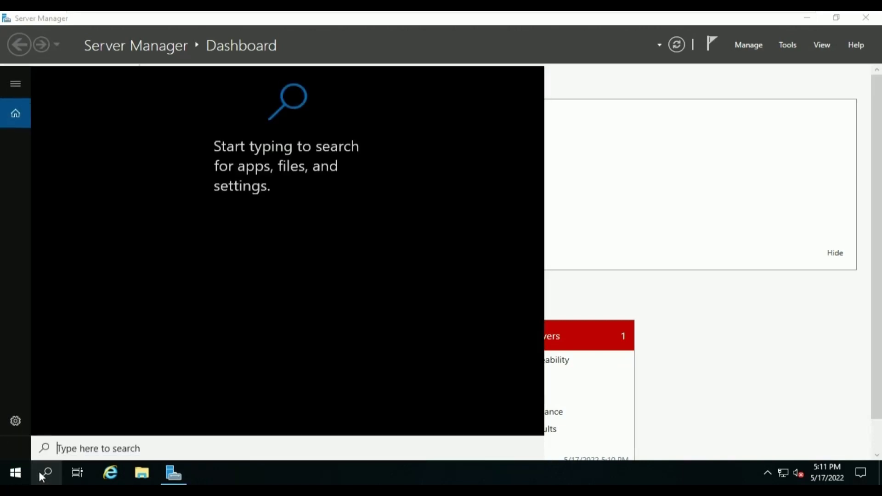
text(firew)
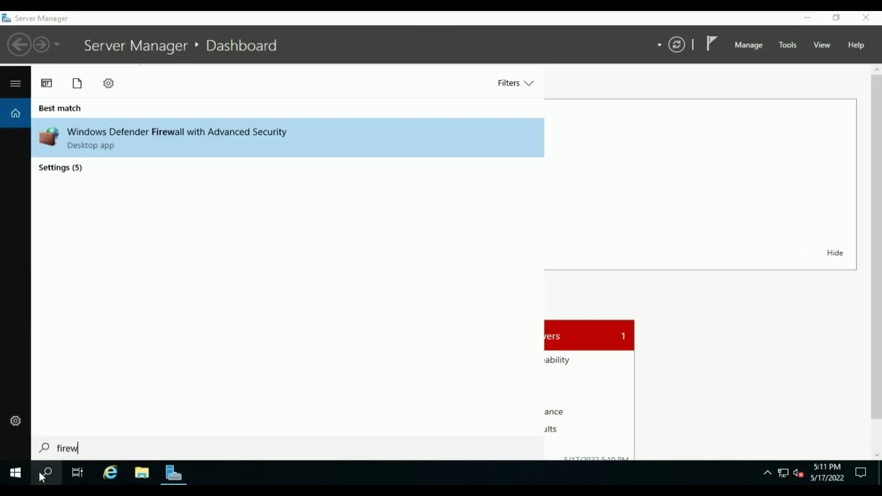
key(Return)
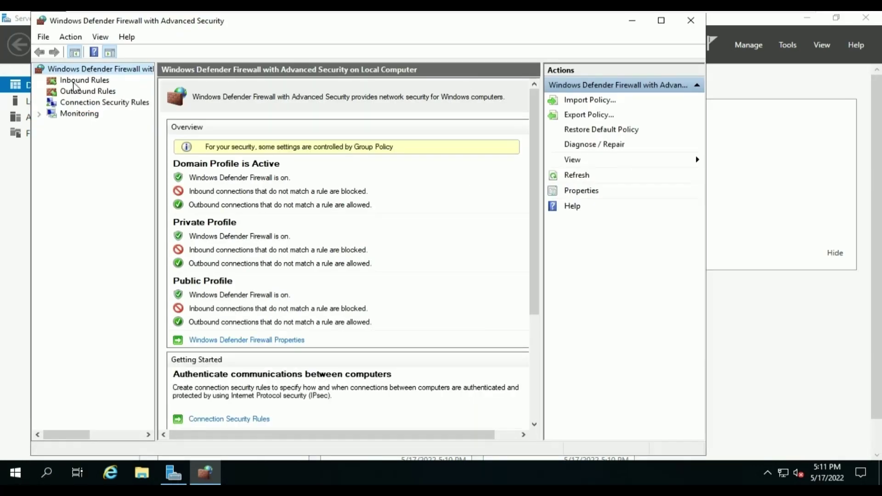
click(73, 83)
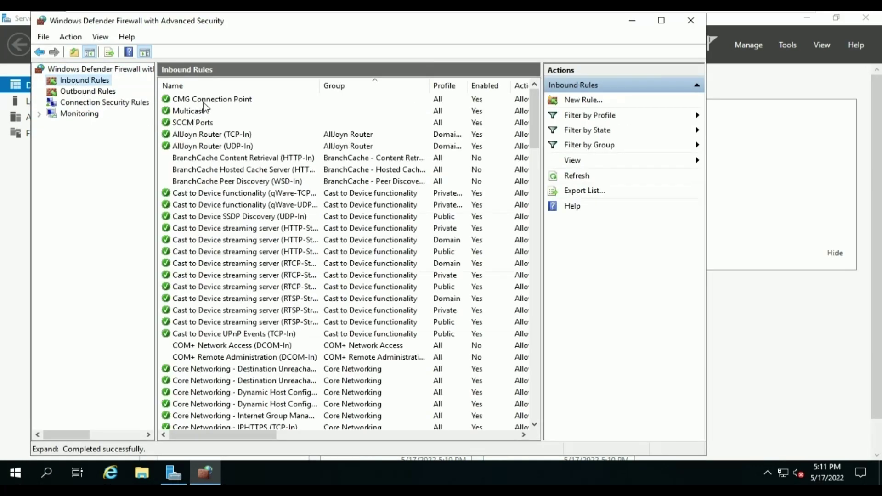
click(204, 99)
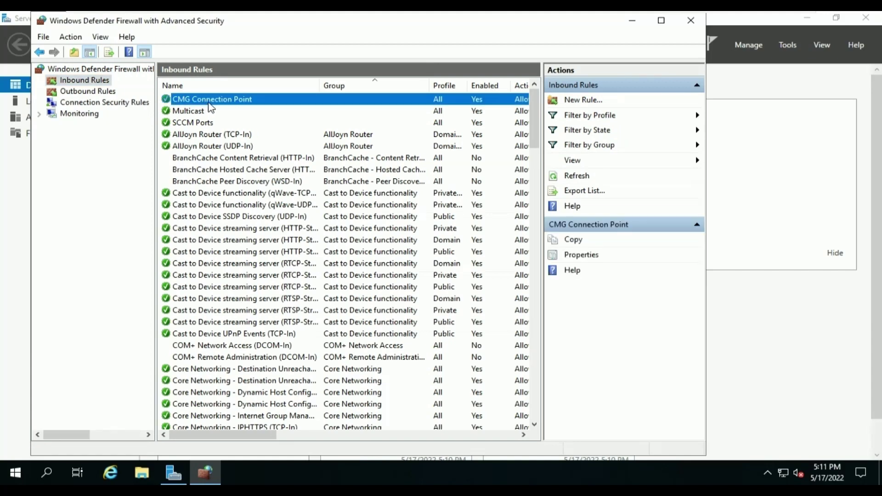
click(202, 112)
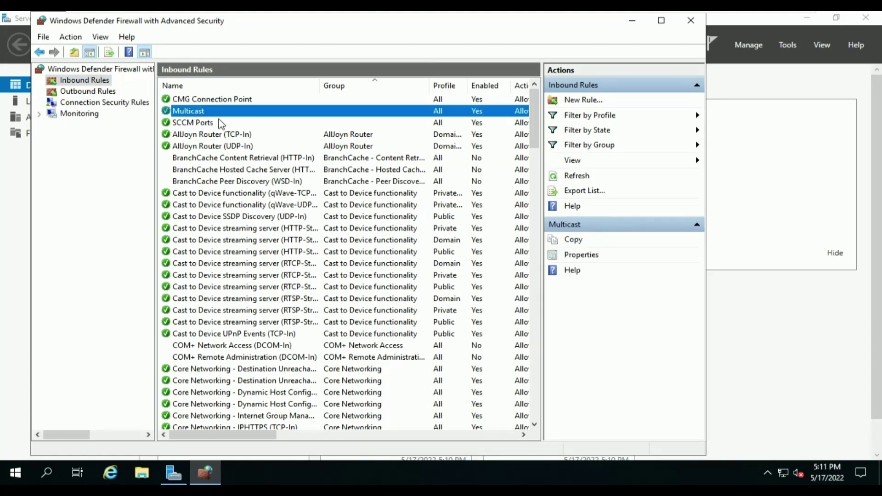
click(212, 124)
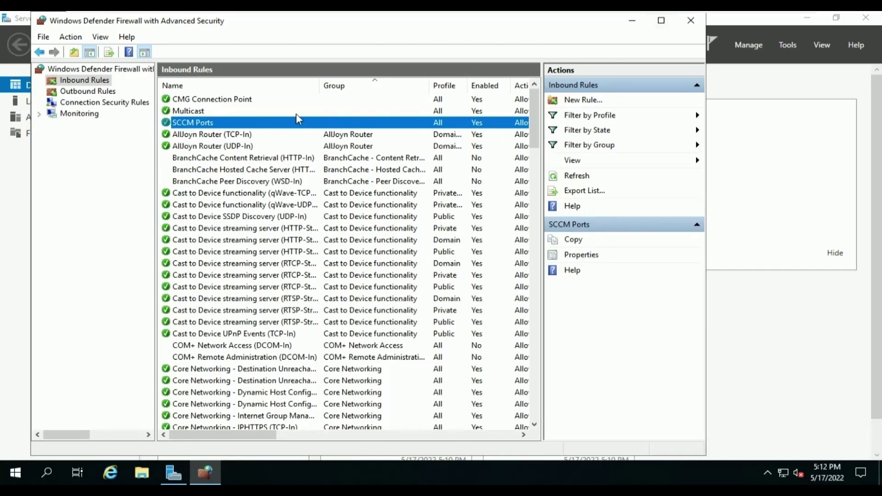
Close the firewall console and launch lusrmgr.msc from a PowerShell window
click(691, 21)
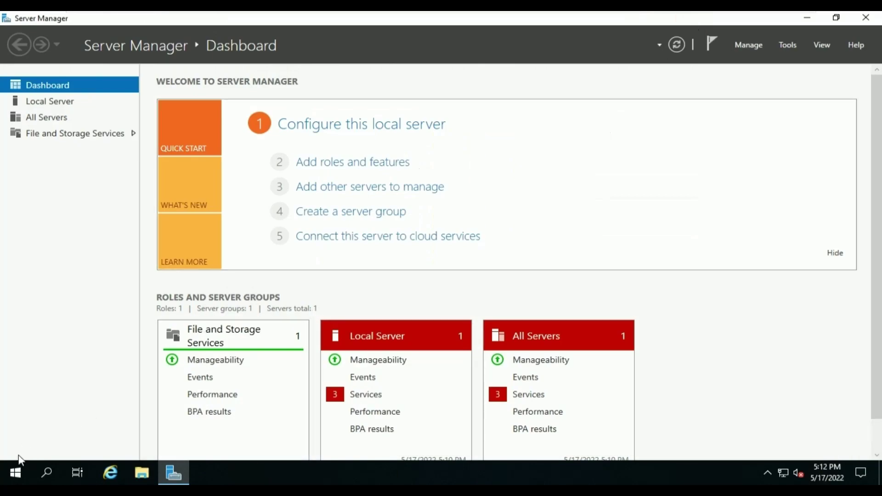
right_click(13, 478)
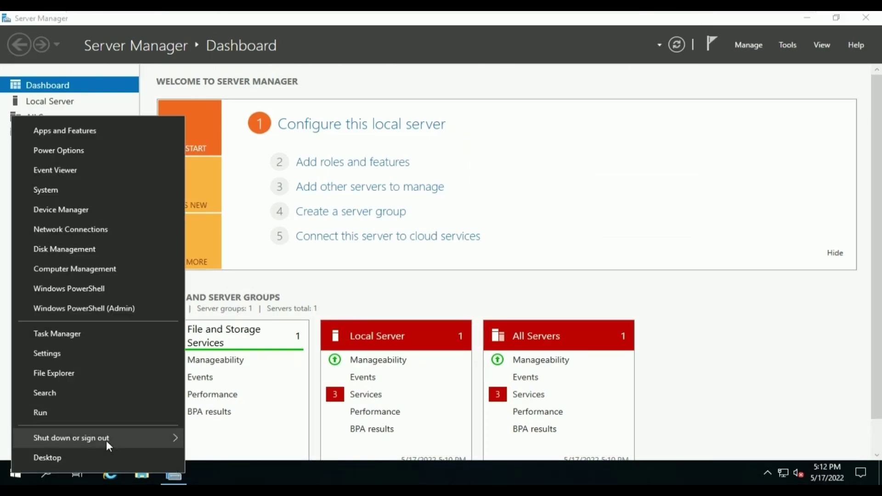
click(136, 289)
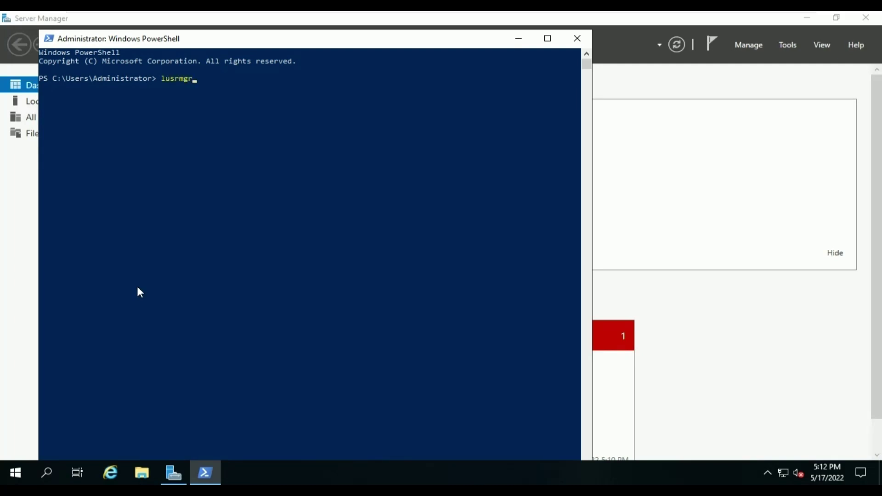
key(Return)
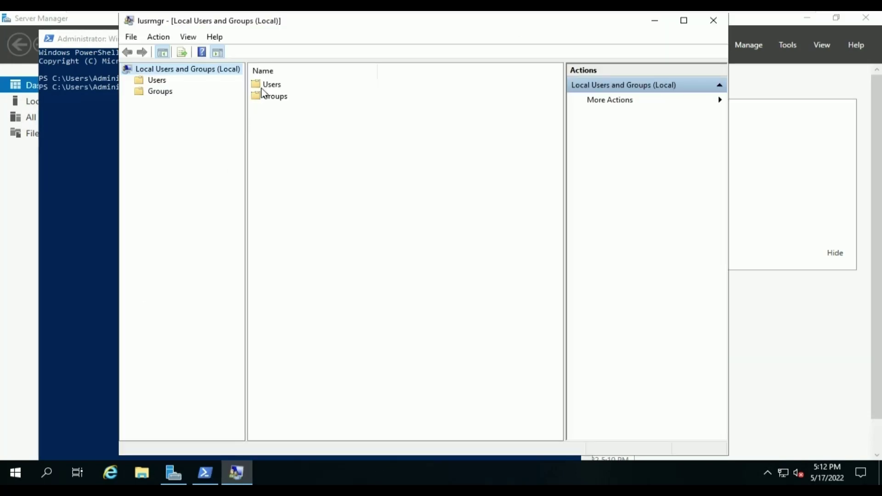
Confirm Administrators lists GRP-SCCM_Accounts, GRP-SCCM_Servers and the SCCM push account, then close the console
double_click(269, 97)
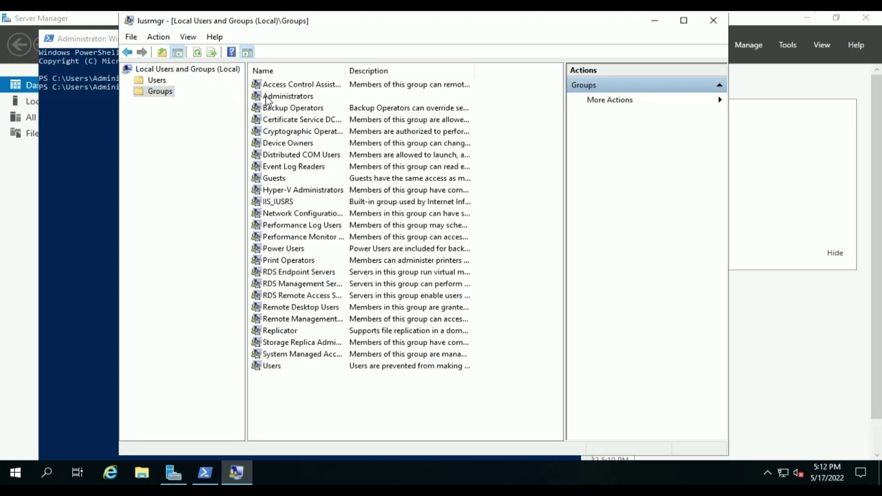
double_click(269, 97)
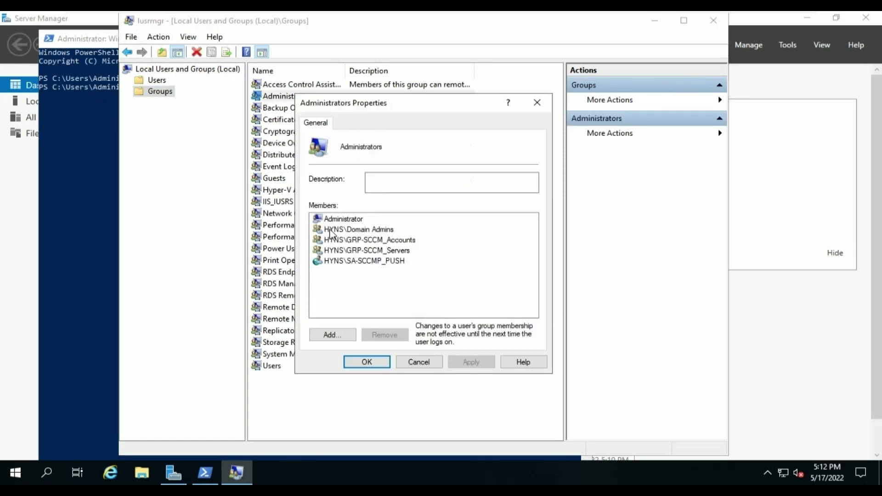
click(342, 242)
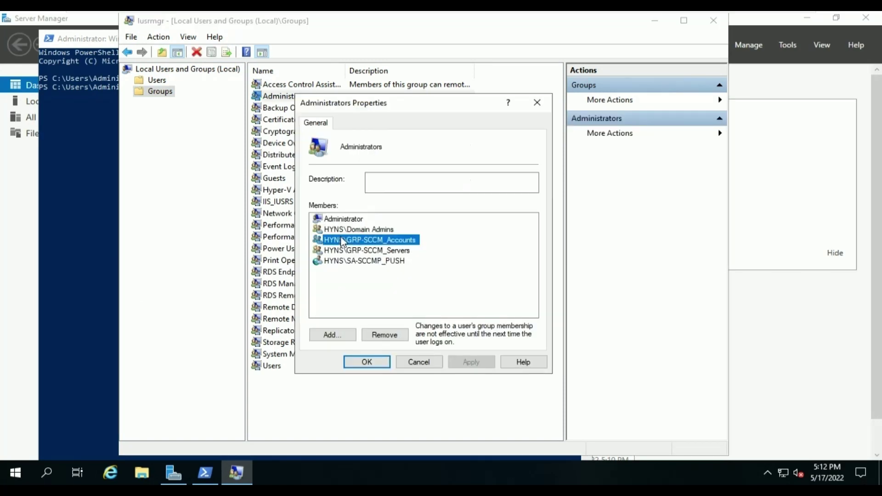
click(396, 251)
click(399, 265)
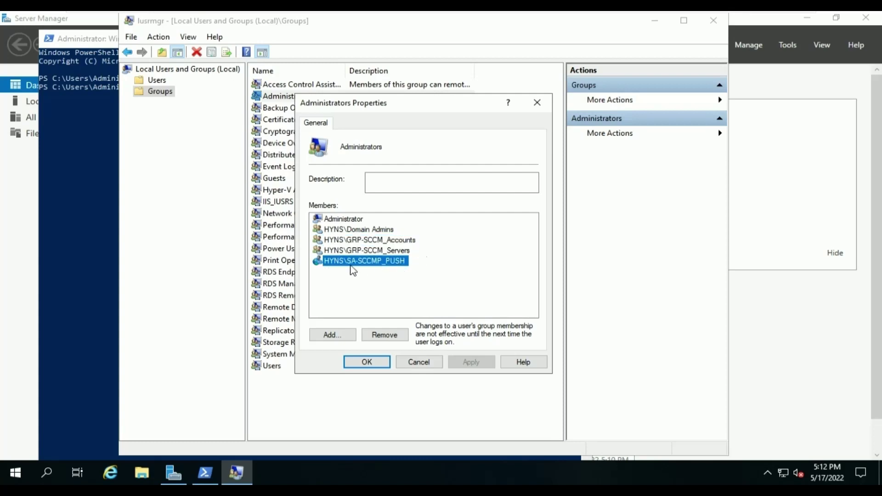
click(378, 365)
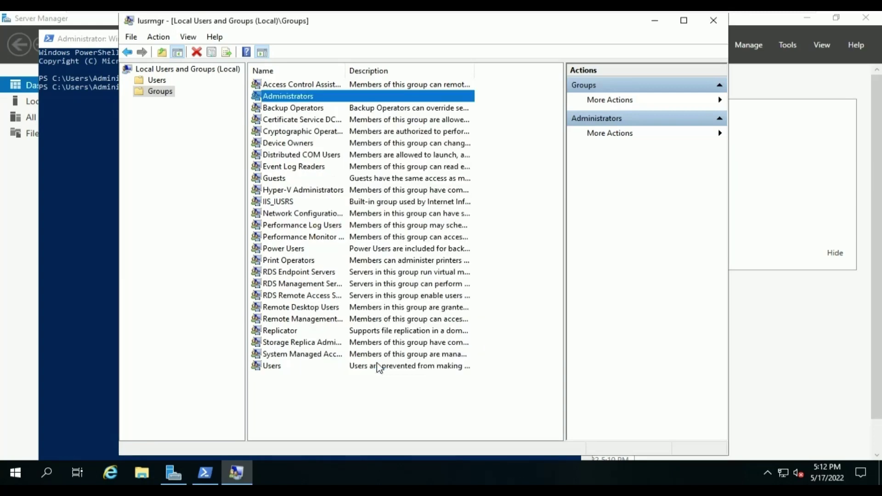
click(713, 20)
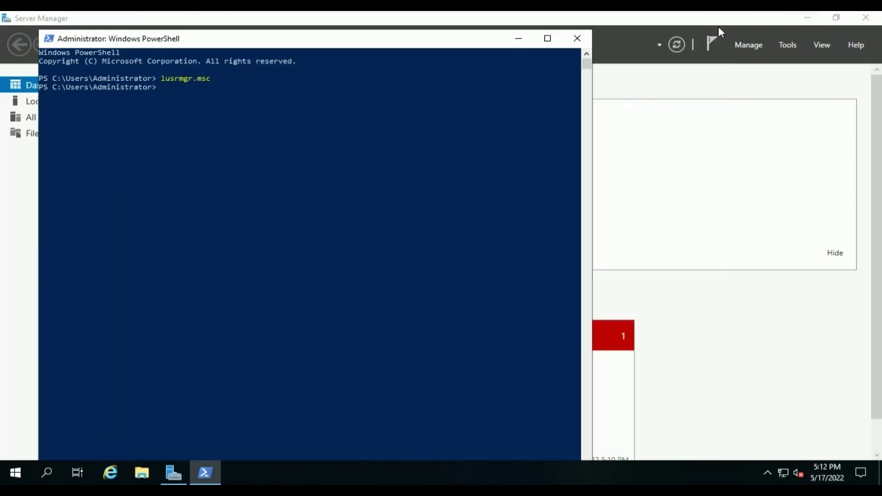
Switch to the restarted SCCMDB01 and sign in as Administrator with the account password
mouse_move(665, 15)
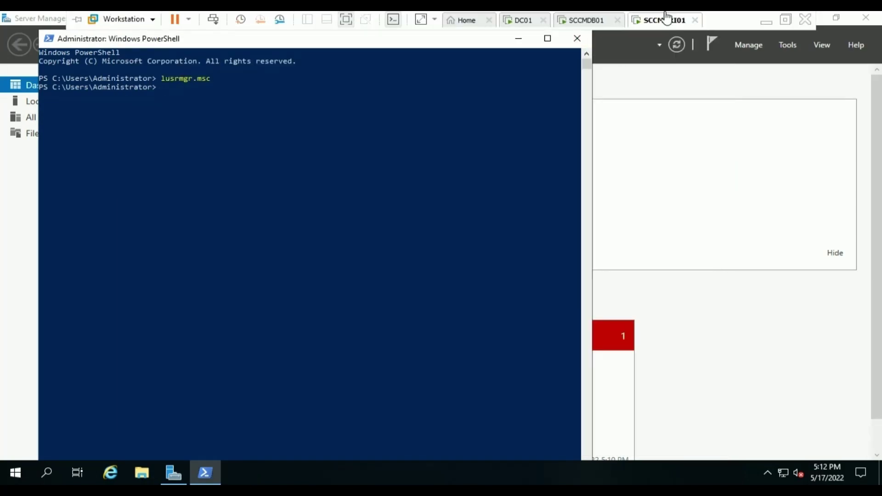
click(578, 23)
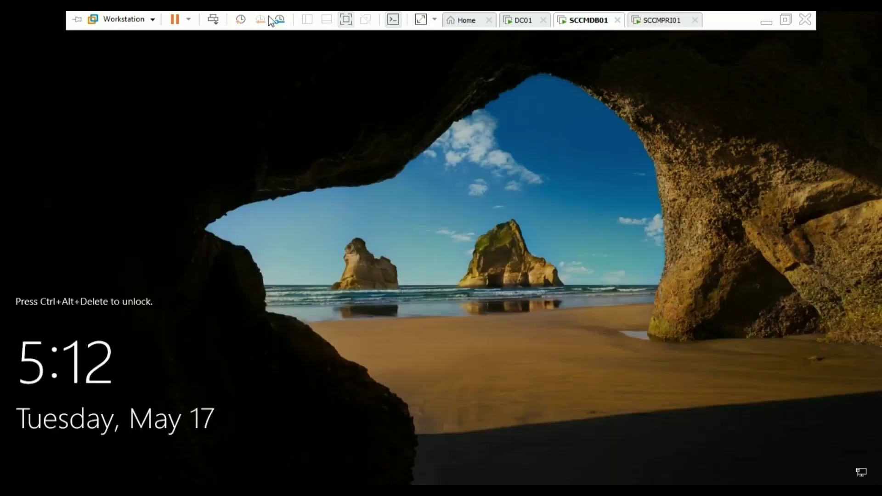
click(213, 20)
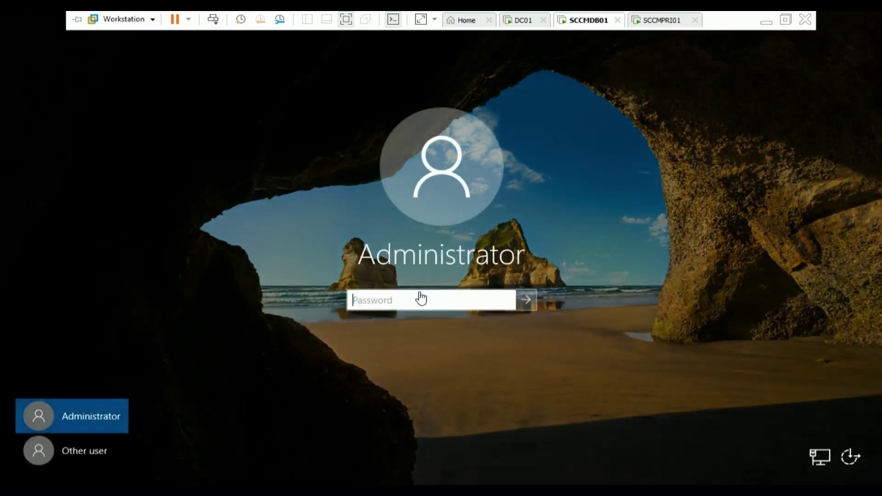
text(•••••••)
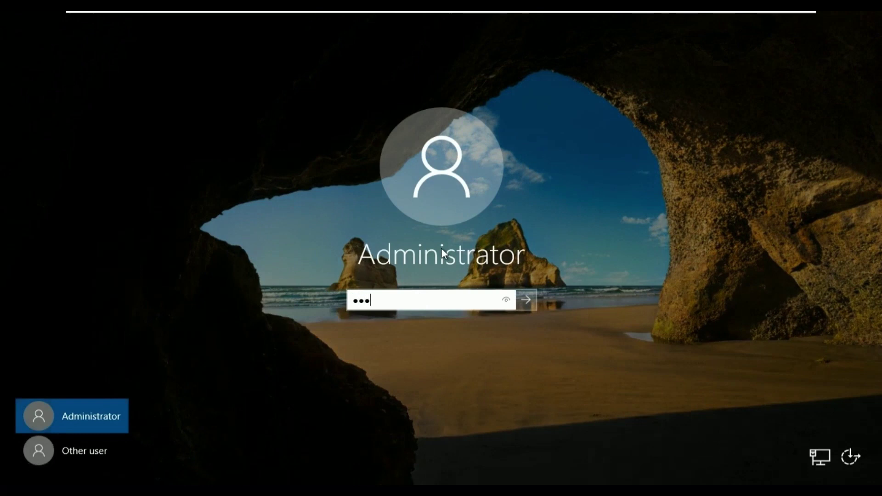
key(BackSpace)
key(BackSpace)
key(BackSpace)
key(BackSpace)
key(BackSpace)
key(BackSpace)
key(BackSpace)
text(•••••••)
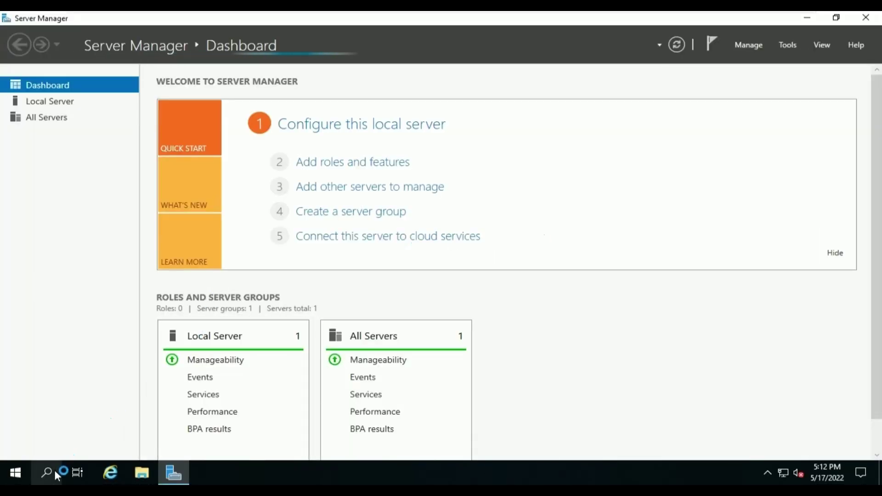
Launch the Local Users and Groups console (lusrmgr.msc) from the Run prompt on SCCMDB01
right_click(27, 473)
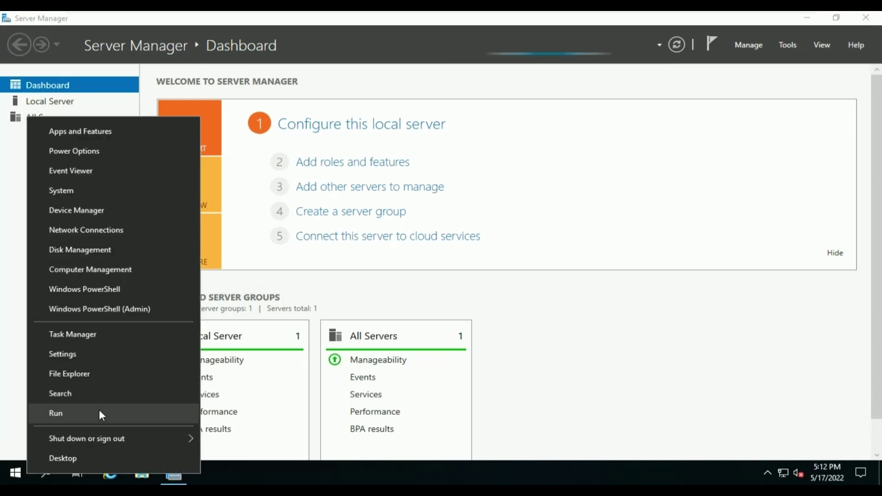
click(100, 413)
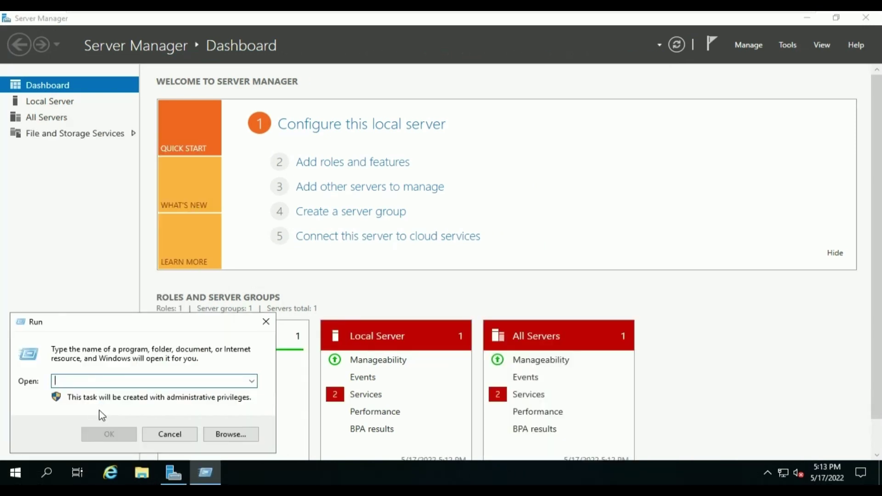
text(lusrmgr.msc)
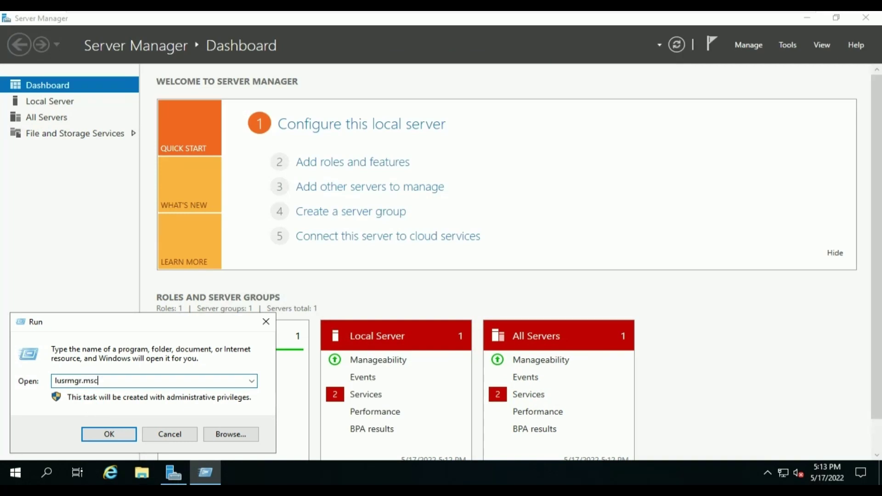
key(Return)
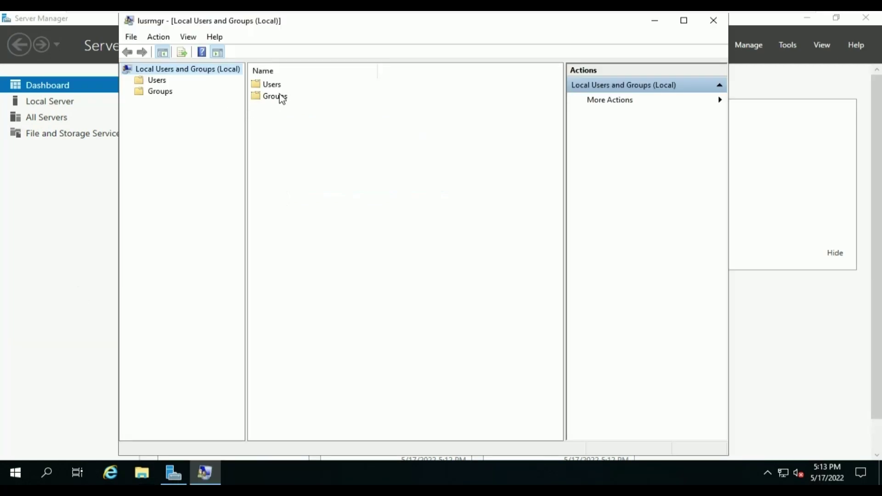
Check that the local Administrators group includes GRP-SCCM_Servers and GRP-SQL_Accounts, closing without changes
double_click(278, 96)
double_click(292, 97)
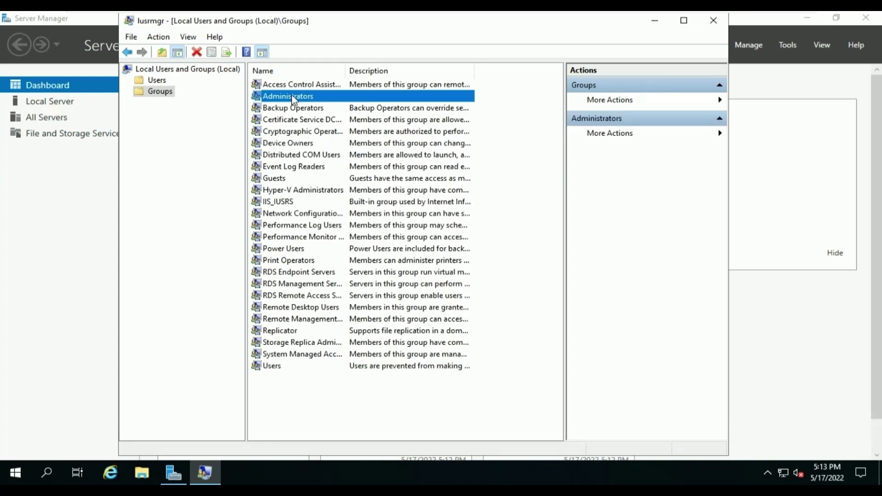
click(370, 239)
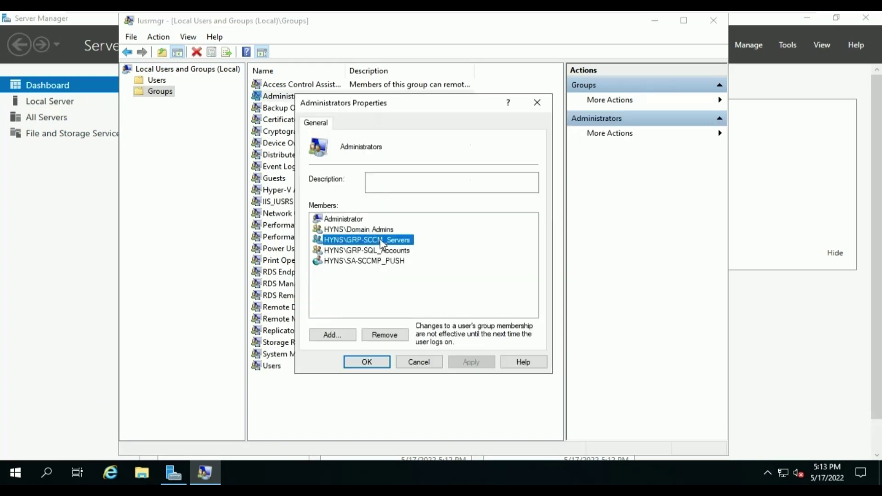
click(410, 366)
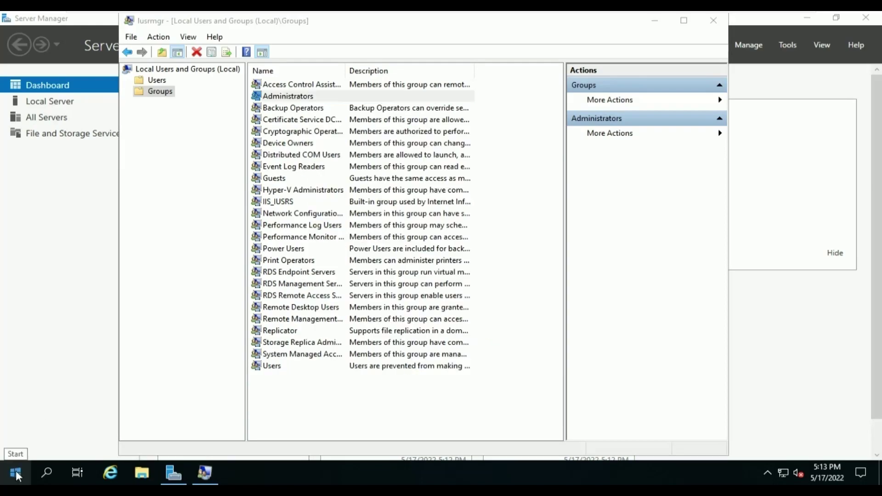
Open Windows Defender Firewall with Advanced Security and locate the enabled SQL Communication inbound rule
click(45, 471)
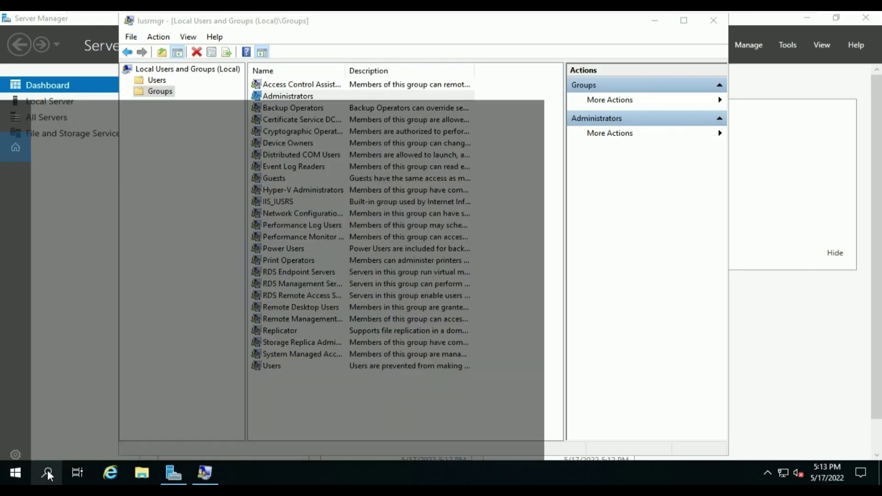
text(fire)
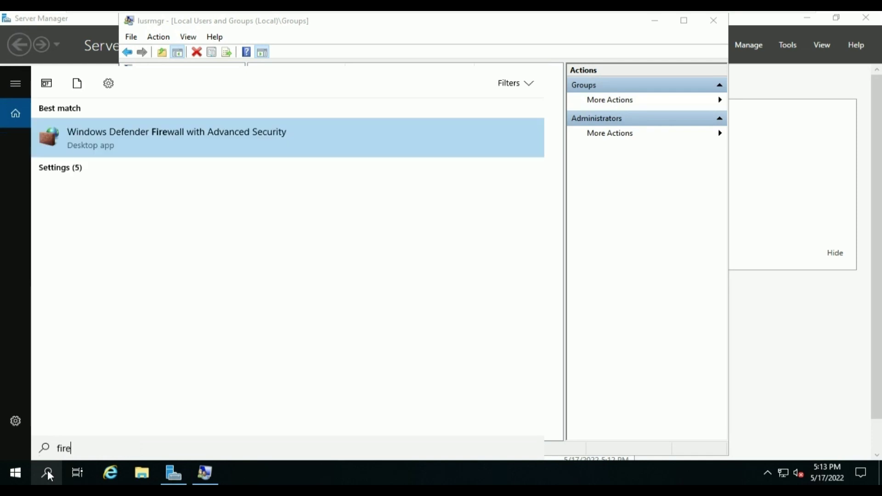
key(Return)
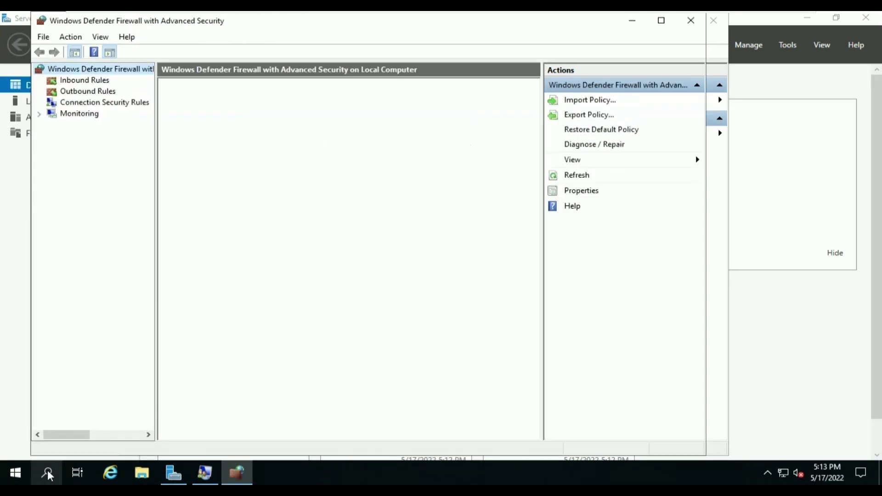
click(106, 83)
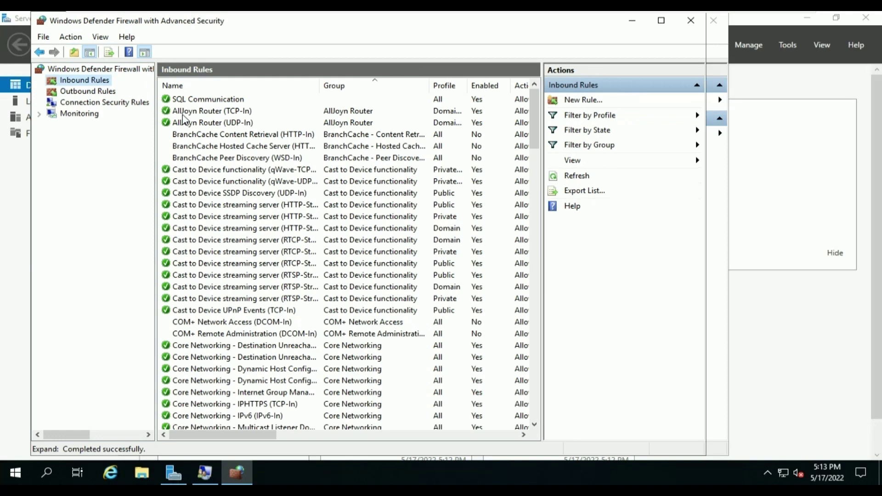
click(238, 101)
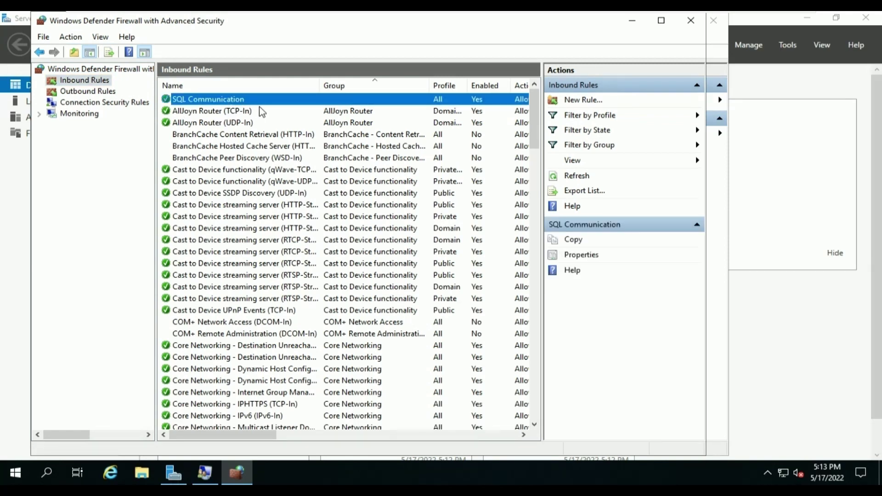